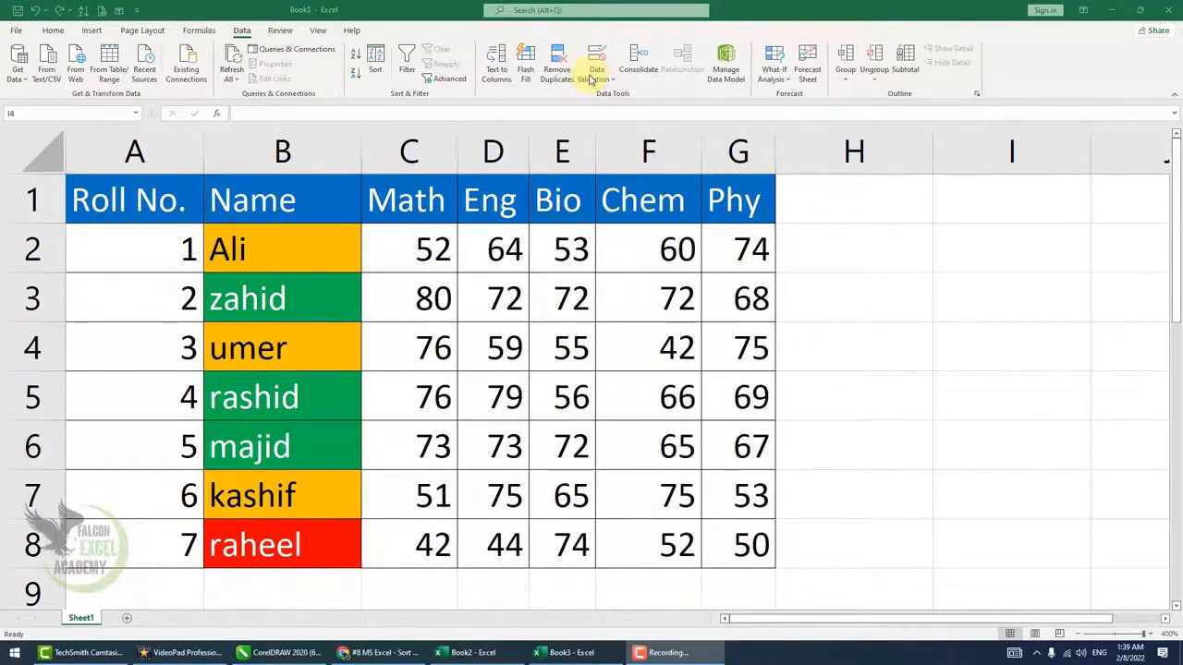
Sort only the Roll No. column by cell values from largest to smallest, without expanding the selection, and undo the sort.
{"action": "left_click_drag", "start_coordinate": [152, 205], "coordinate": [168, 533]}
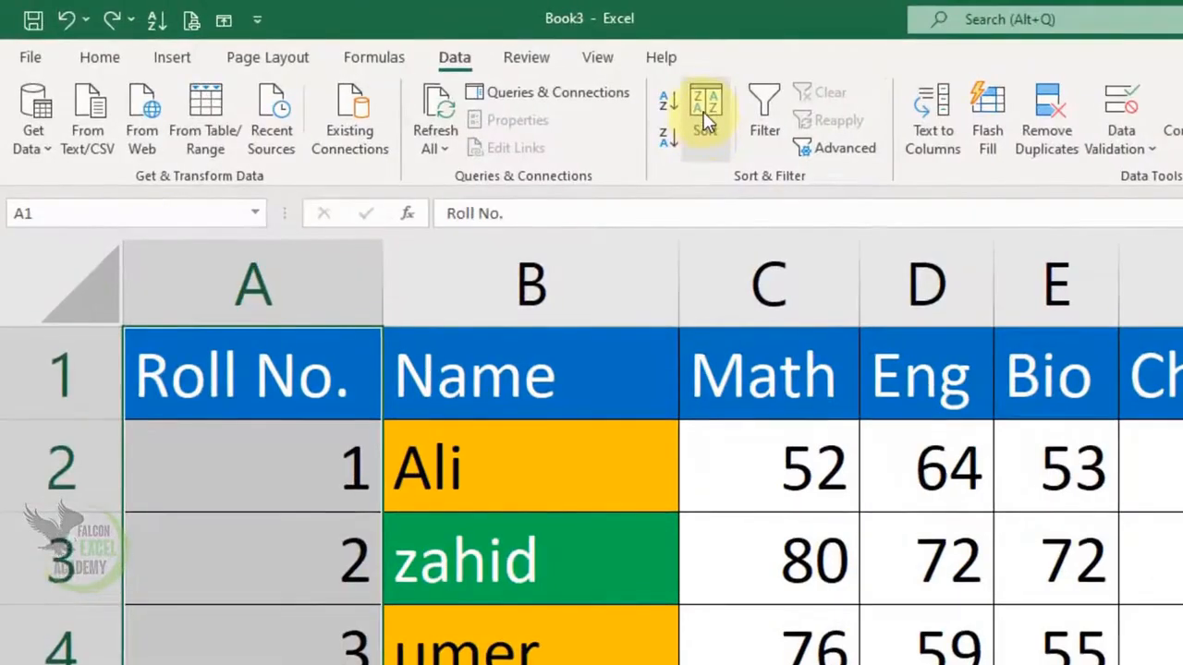
{"action": "left_click", "coordinate": [705, 118]}
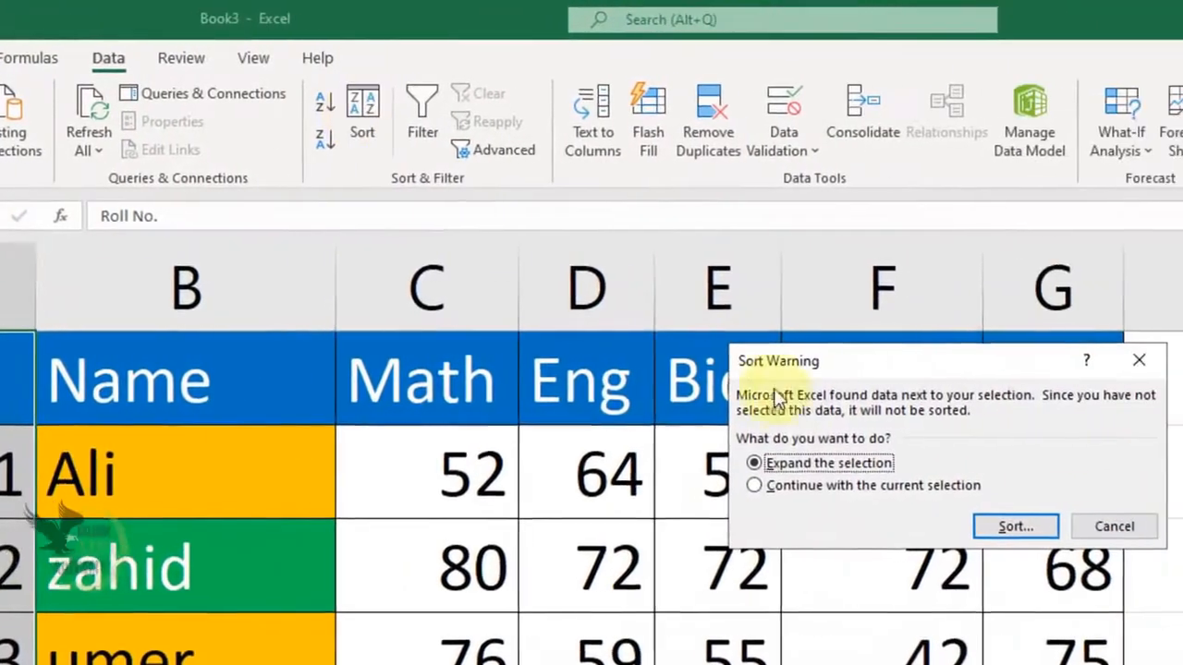
{"action": "left_click", "coordinate": [809, 485]}
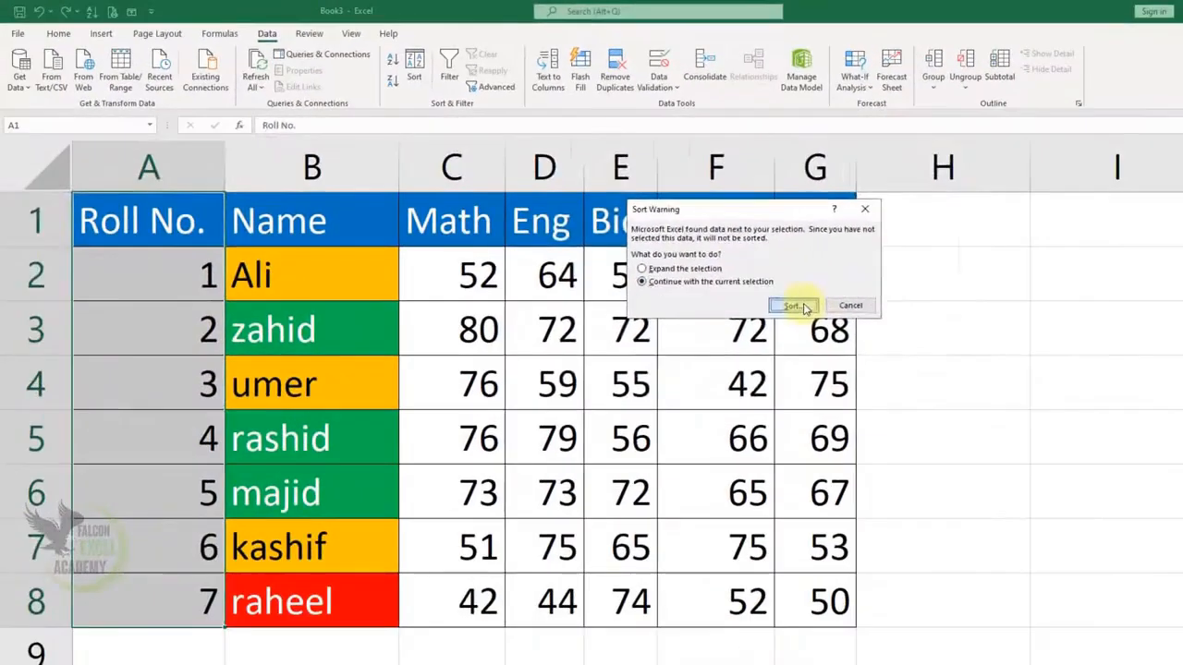
{"action": "left_click", "coordinate": [1003, 526]}
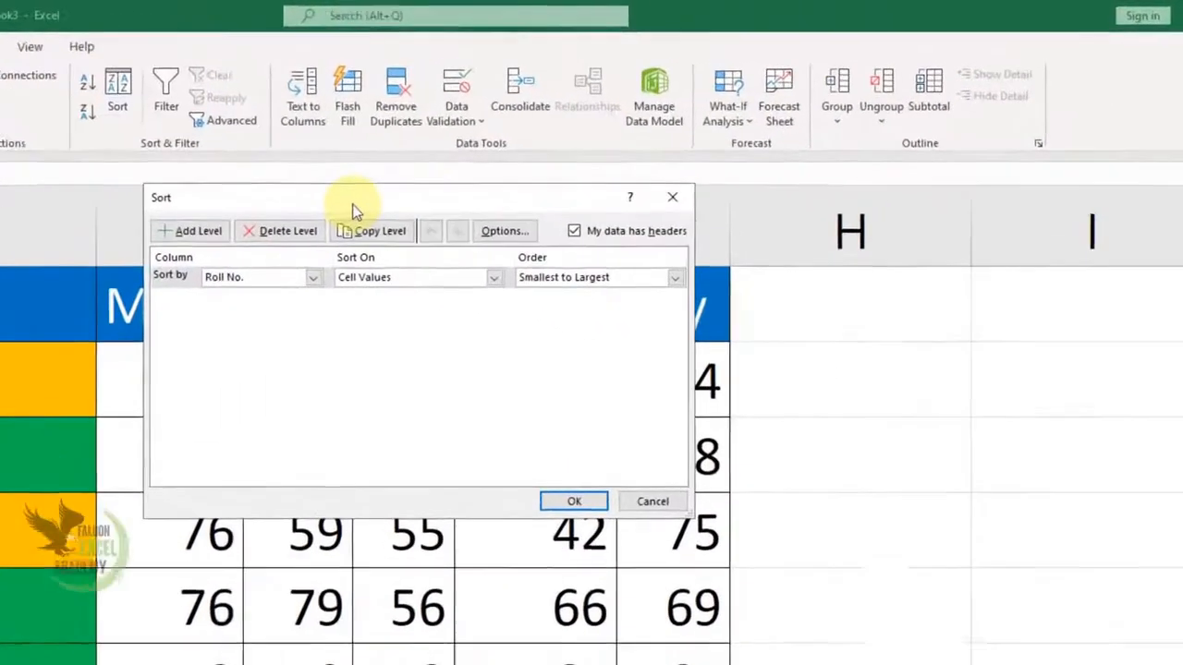
{"action": "left_click", "coordinate": [252, 288]}
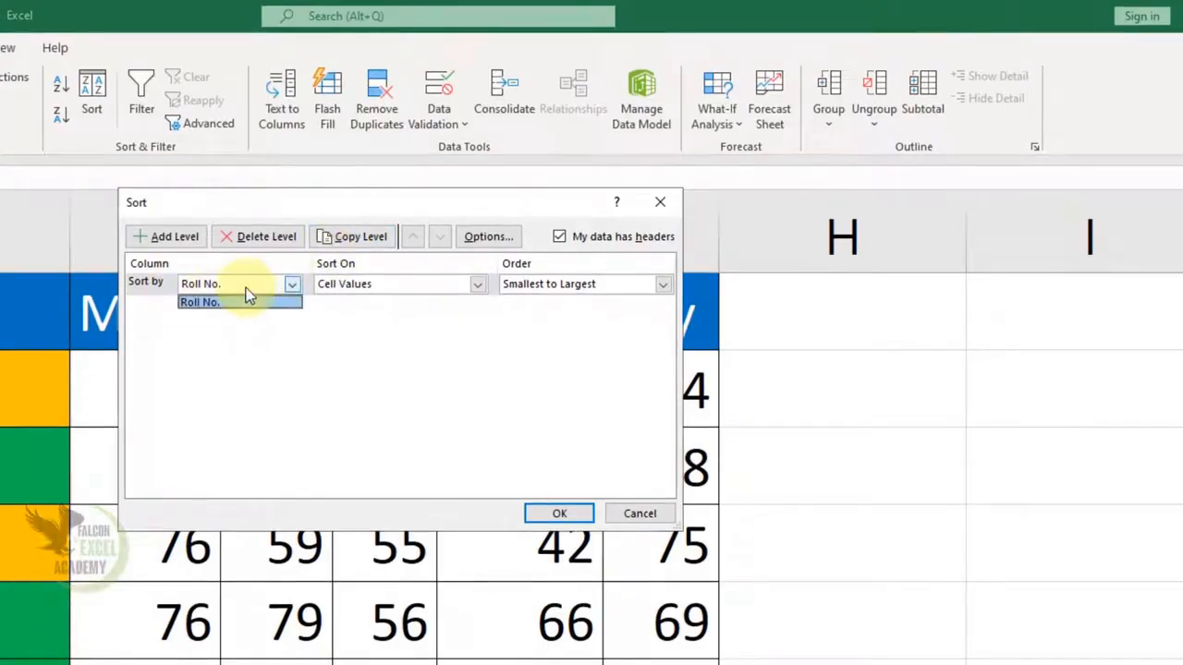
{"action": "left_click", "coordinate": [208, 305]}
{"action": "left_click", "coordinate": [344, 284]}
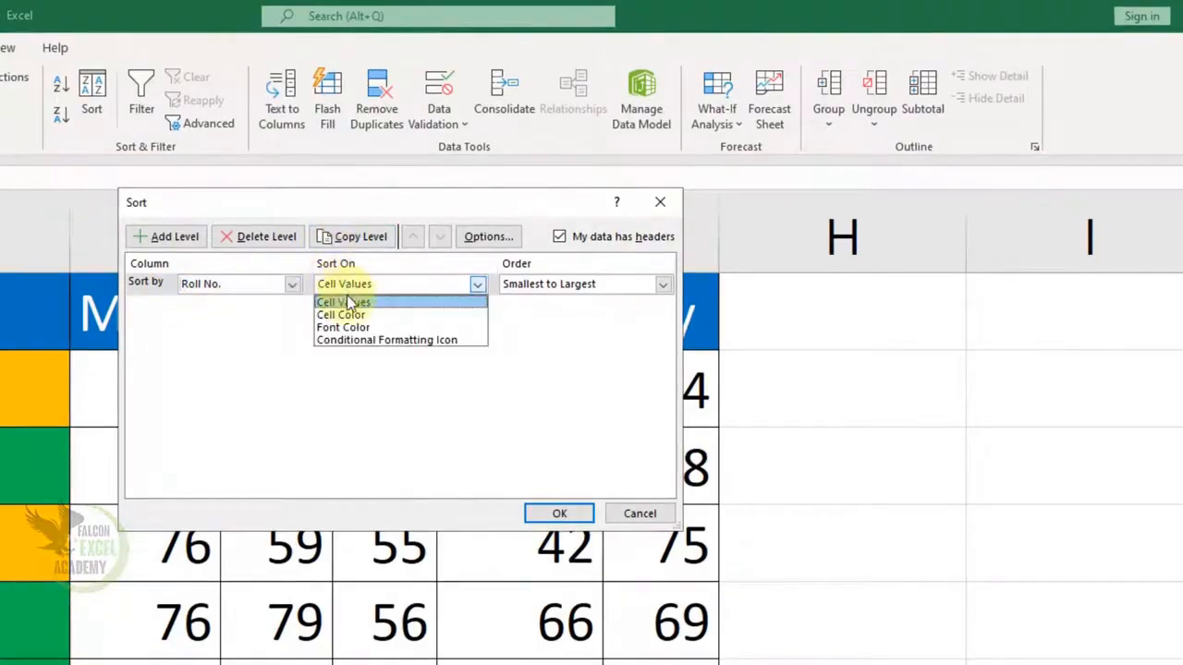
{"action": "left_click", "coordinate": [346, 304]}
{"action": "left_click", "coordinate": [579, 286]}
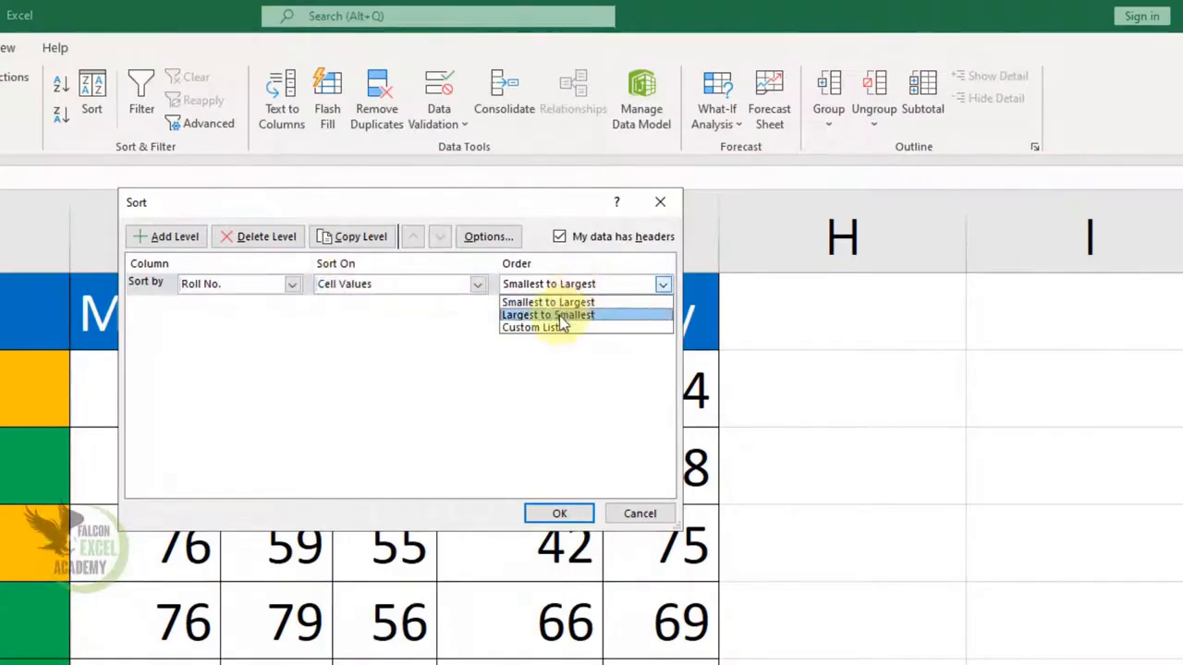
{"action": "left_click", "coordinate": [561, 315]}
{"action": "left_click", "coordinate": [560, 513]}
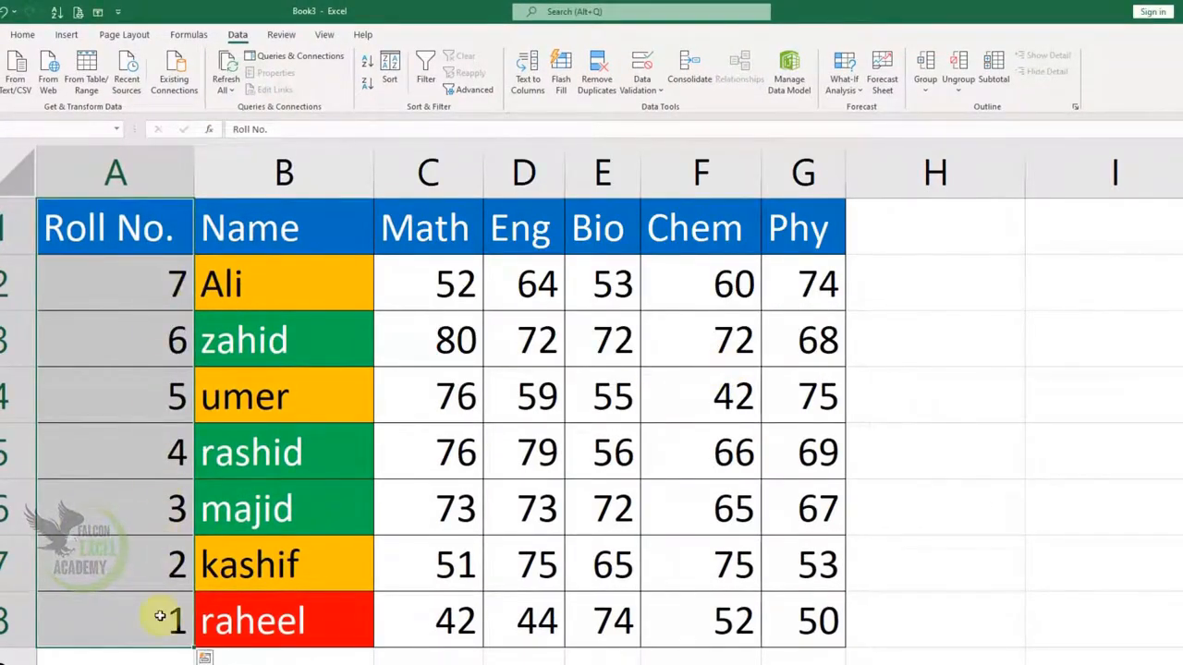
{"action": "key", "text": "ctrl+z"}
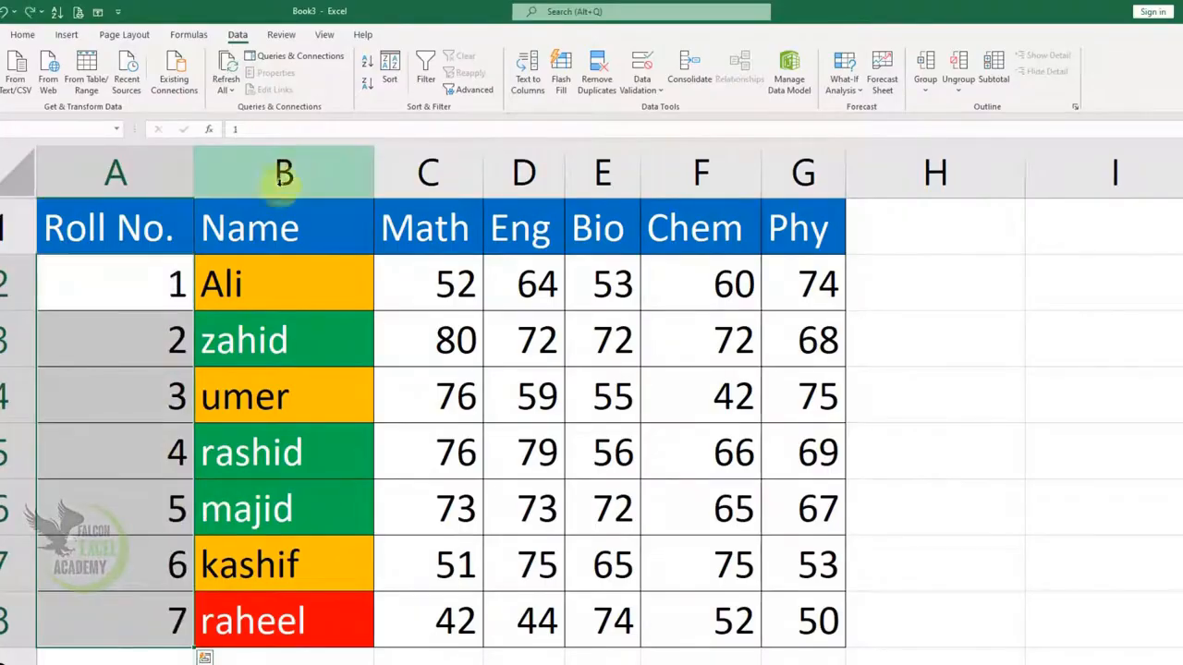
Sort the whole student table, A1:G8, by the Name column's cell values in Z to A order.
{"action": "left_click", "coordinate": [162, 277]}
{"action": "left_click_drag", "start_coordinate": [158, 231], "coordinate": [785, 618]}
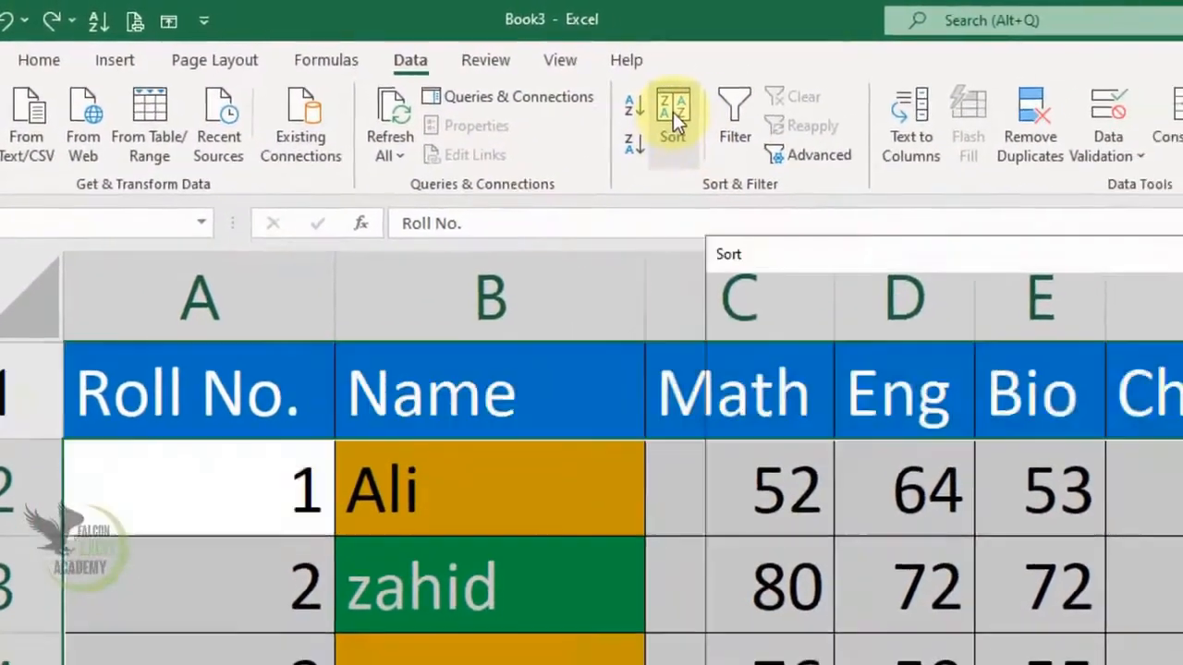
{"action": "left_click", "coordinate": [708, 131]}
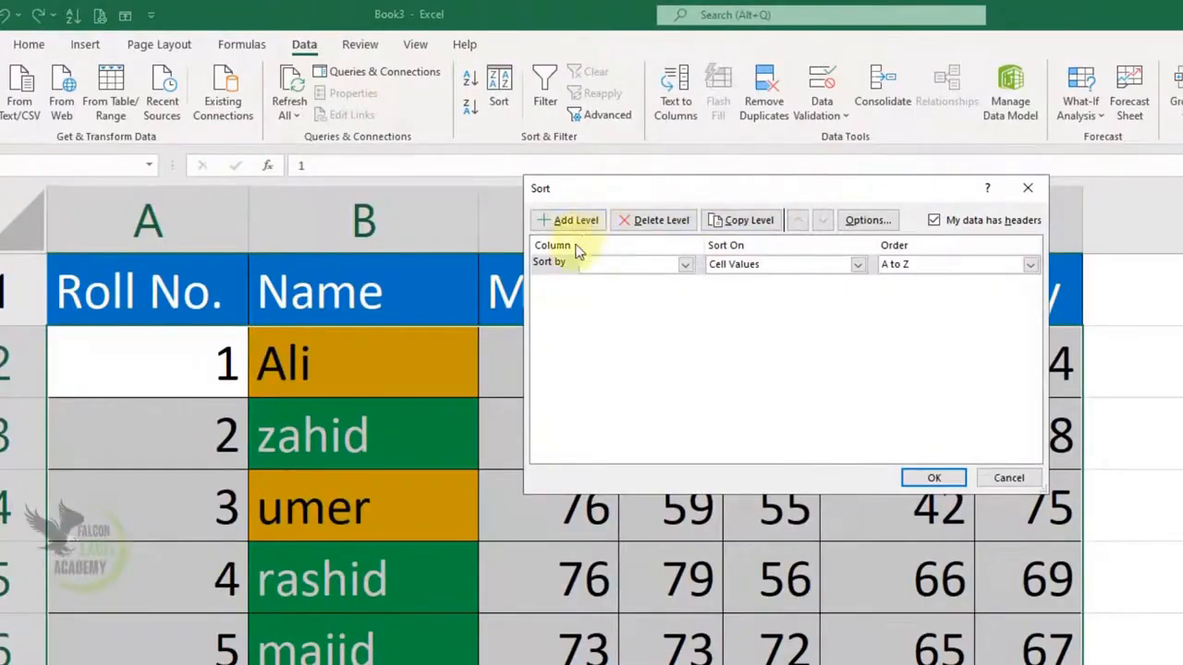
{"action": "left_click", "coordinate": [684, 264]}
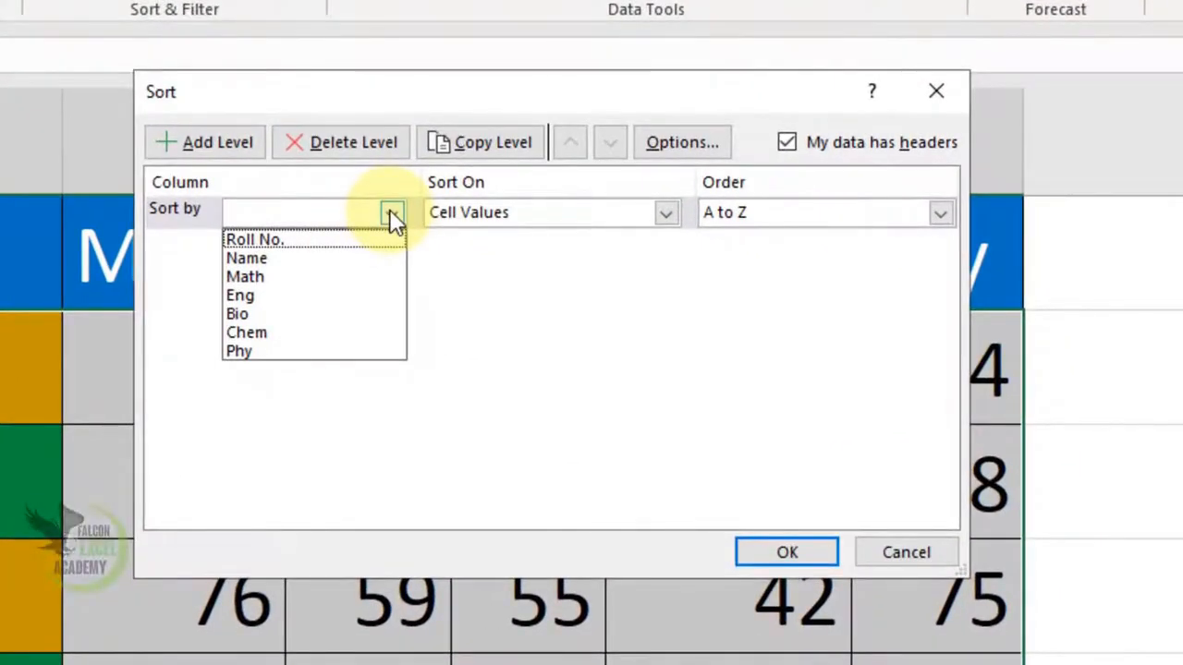
{"action": "left_click", "coordinate": [298, 256]}
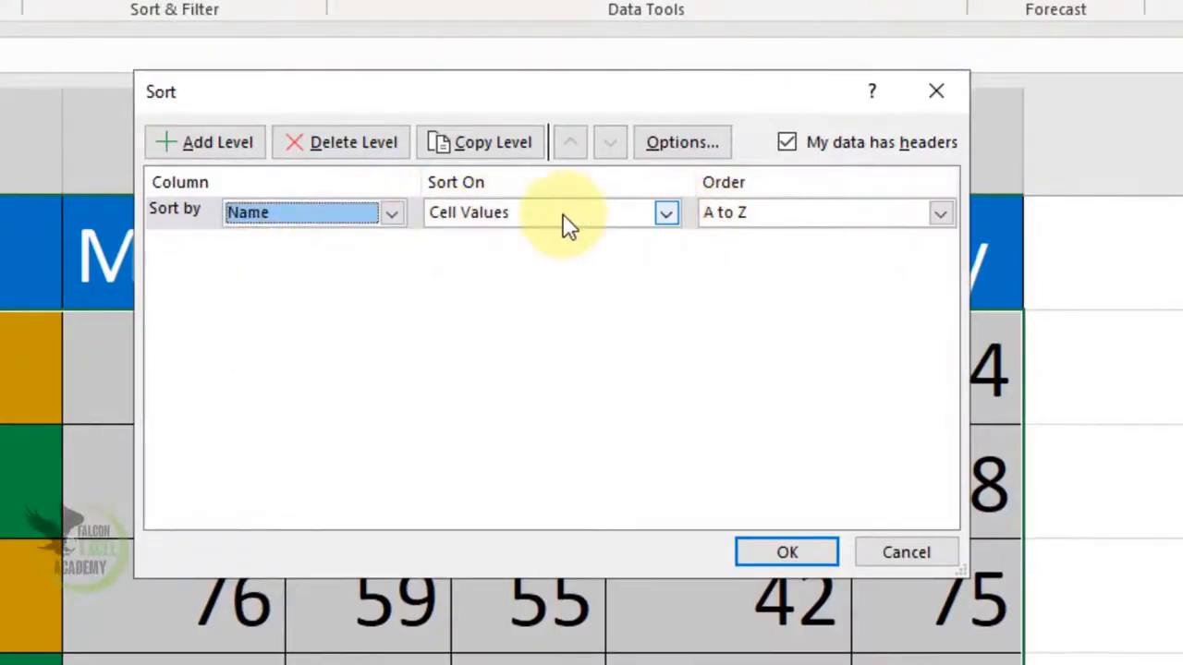
{"action": "left_click", "coordinate": [744, 218]}
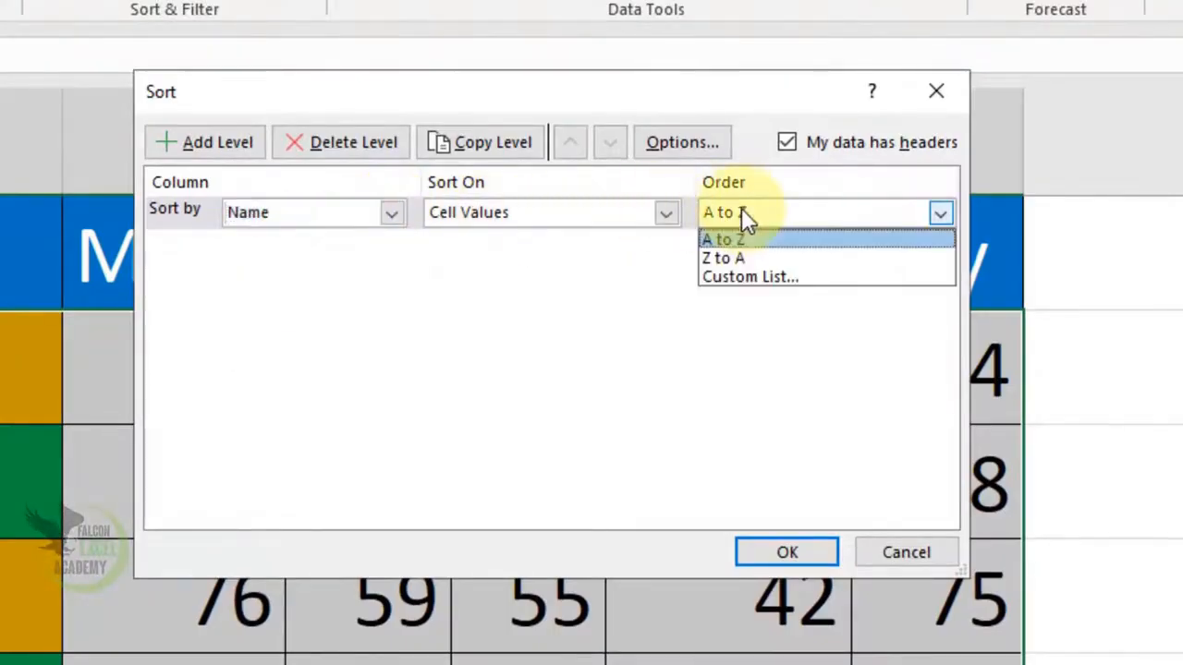
{"action": "left_click", "coordinate": [725, 258]}
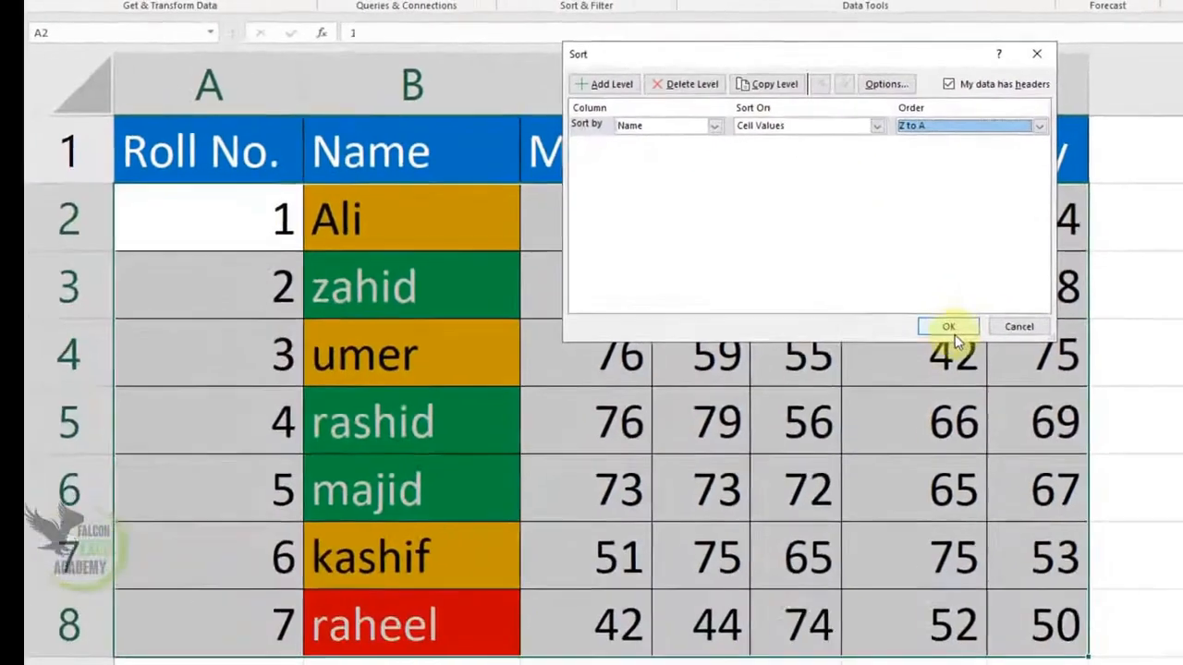
{"action": "left_click", "coordinate": [948, 327]}
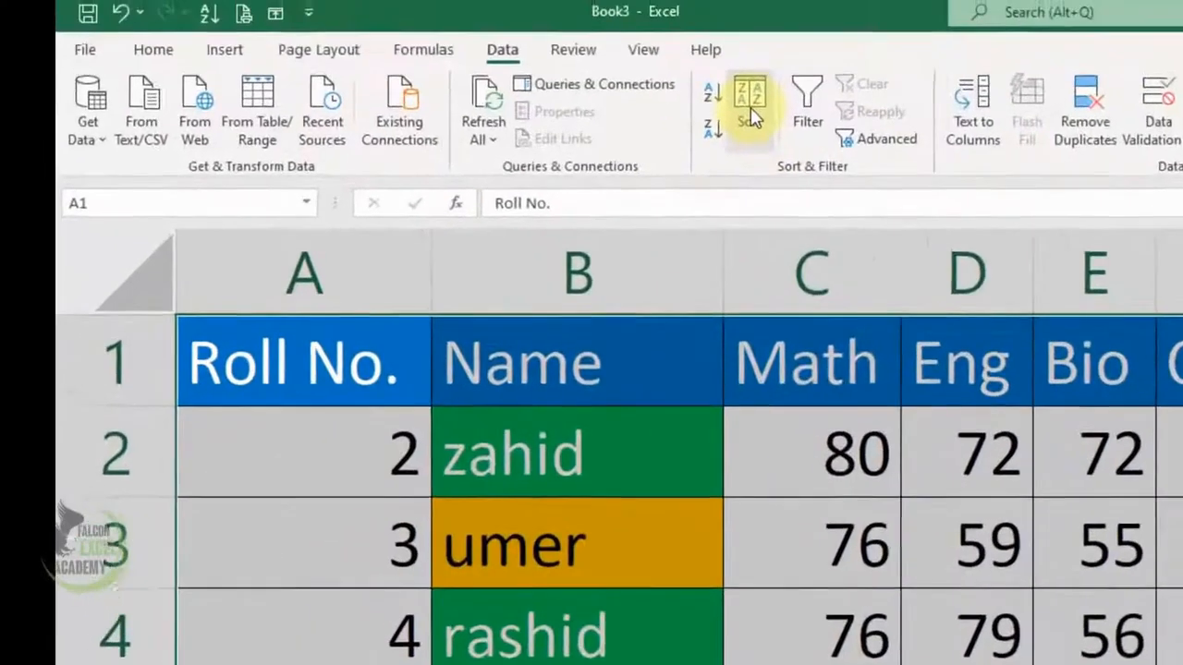
Sort the student table by the Name column's cell color, placing green cells on top.
{"action": "left_click", "coordinate": [750, 101]}
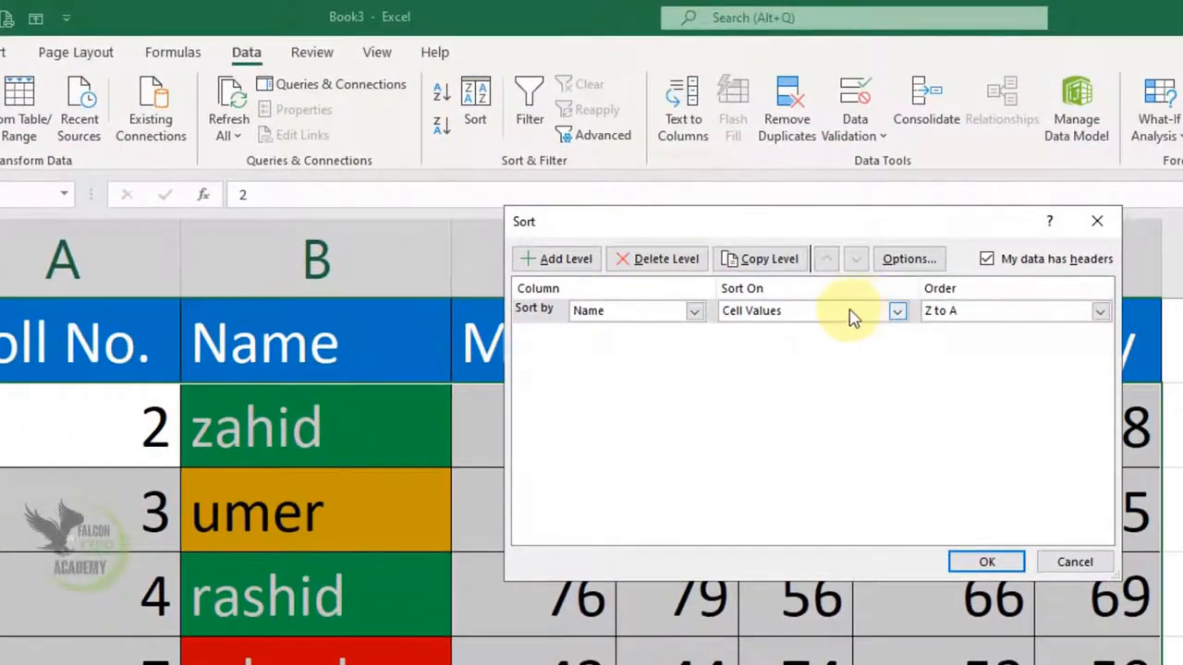
{"action": "left_click", "coordinate": [669, 319]}
{"action": "left_click", "coordinate": [605, 345]}
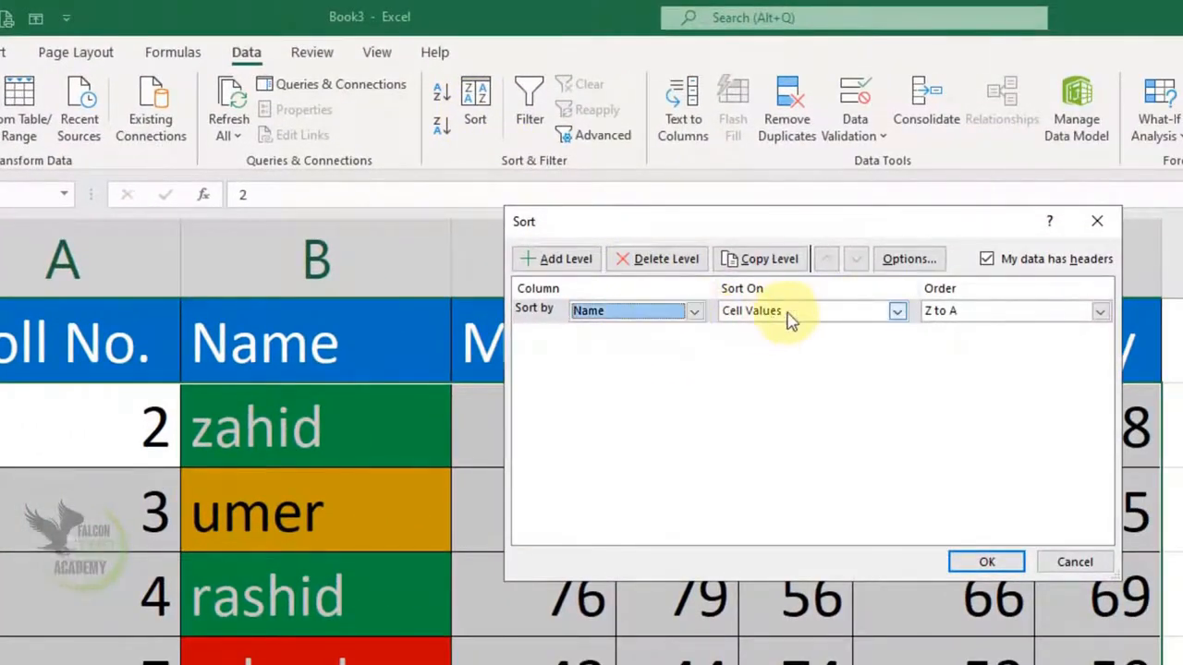
{"action": "left_click", "coordinate": [634, 317]}
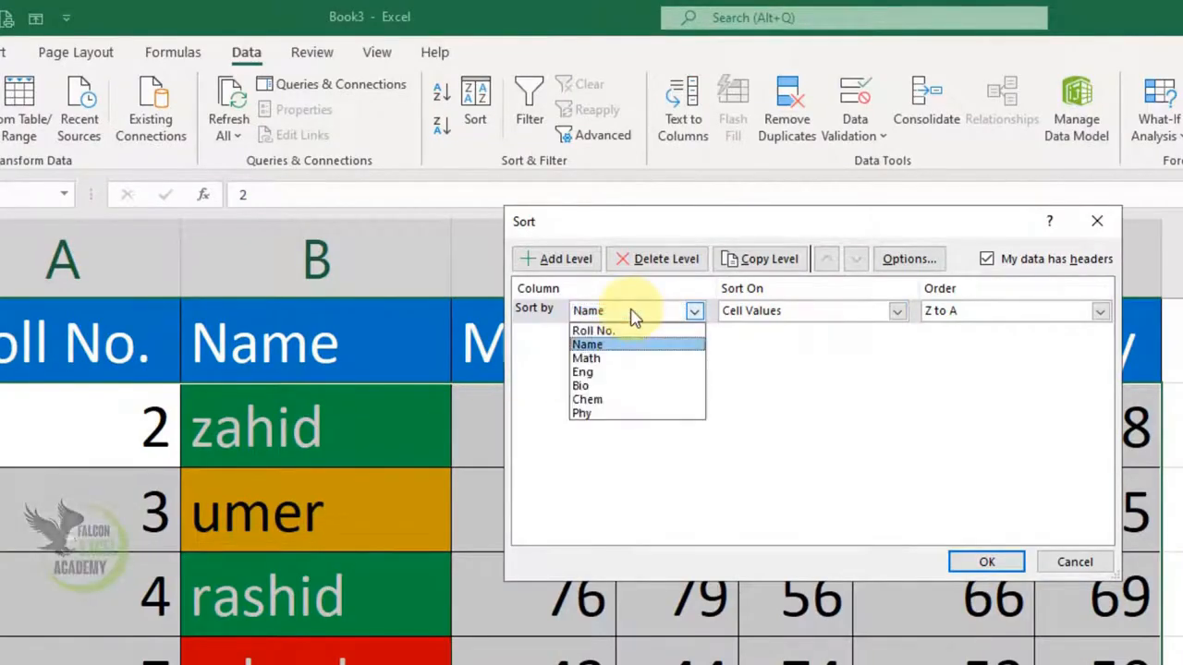
{"action": "left_click", "coordinate": [634, 317]}
{"action": "left_click", "coordinate": [857, 317]}
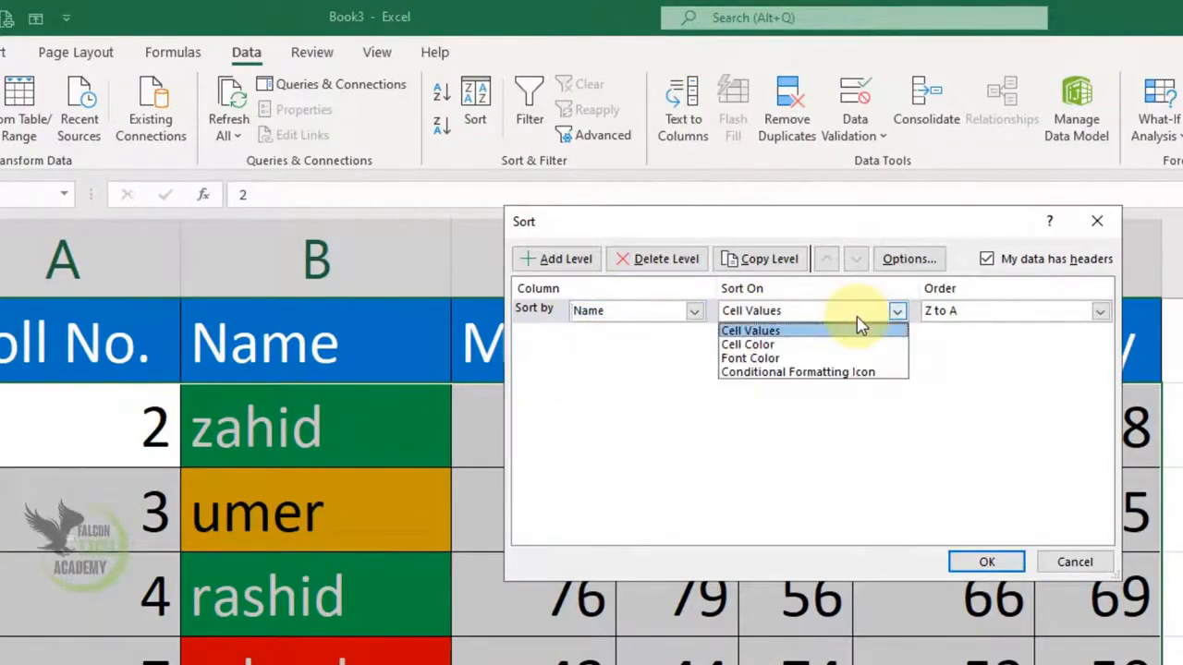
{"action": "left_click", "coordinate": [791, 347]}
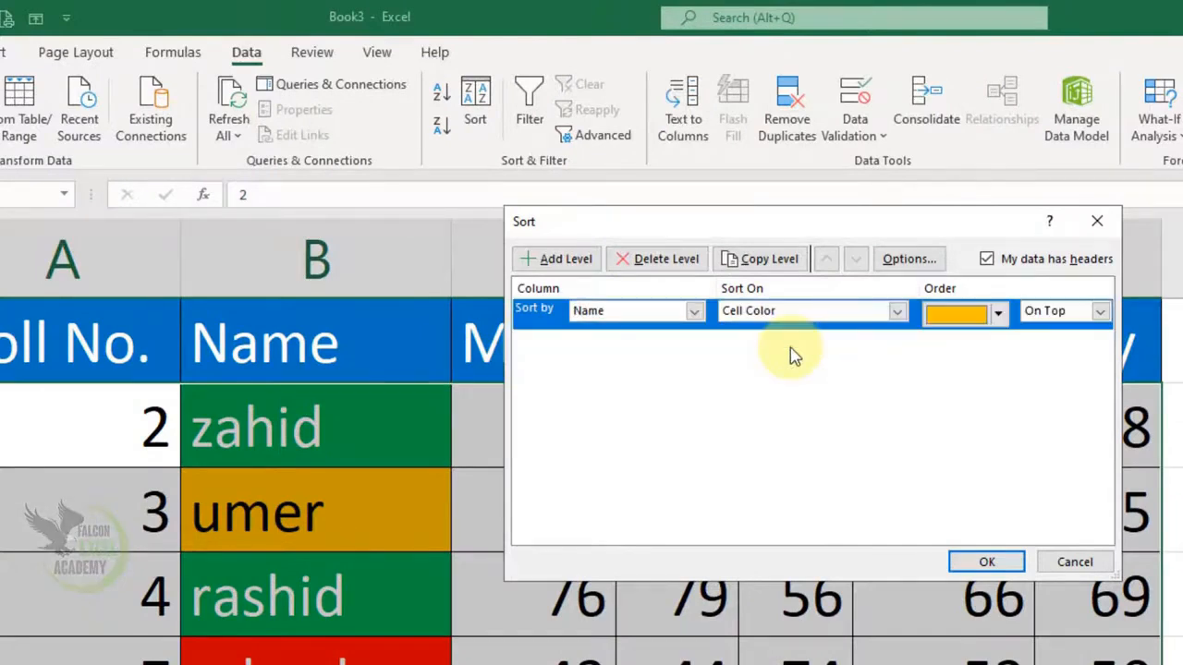
{"action": "left_click", "coordinate": [999, 315]}
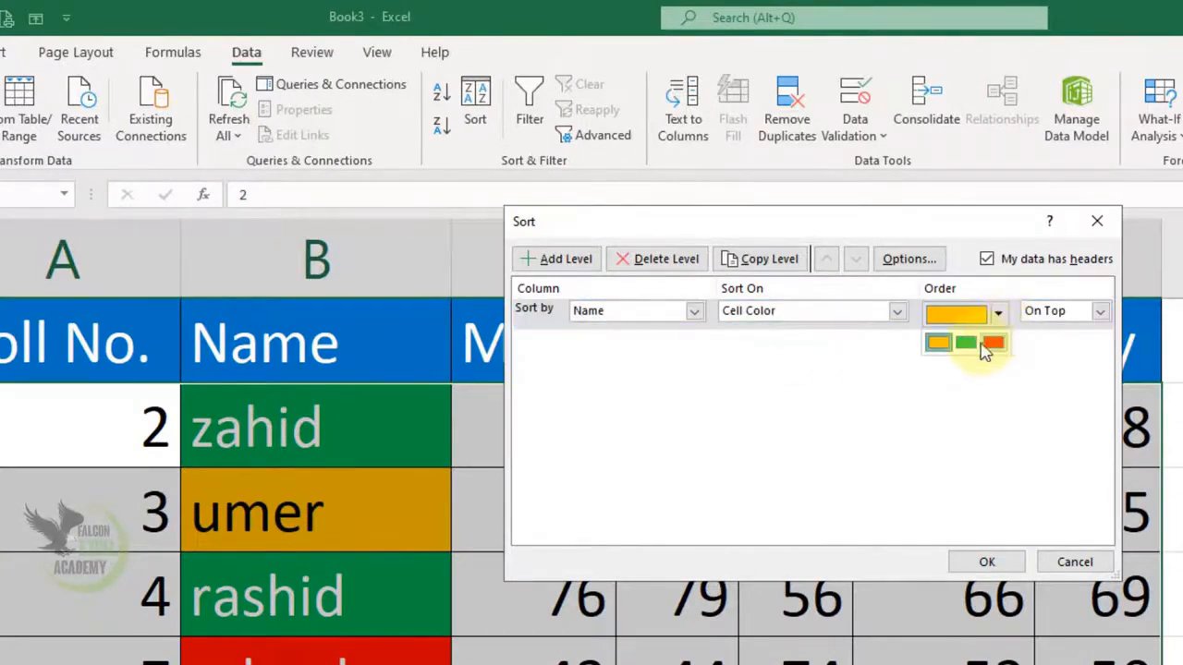
{"action": "left_click", "coordinate": [968, 348]}
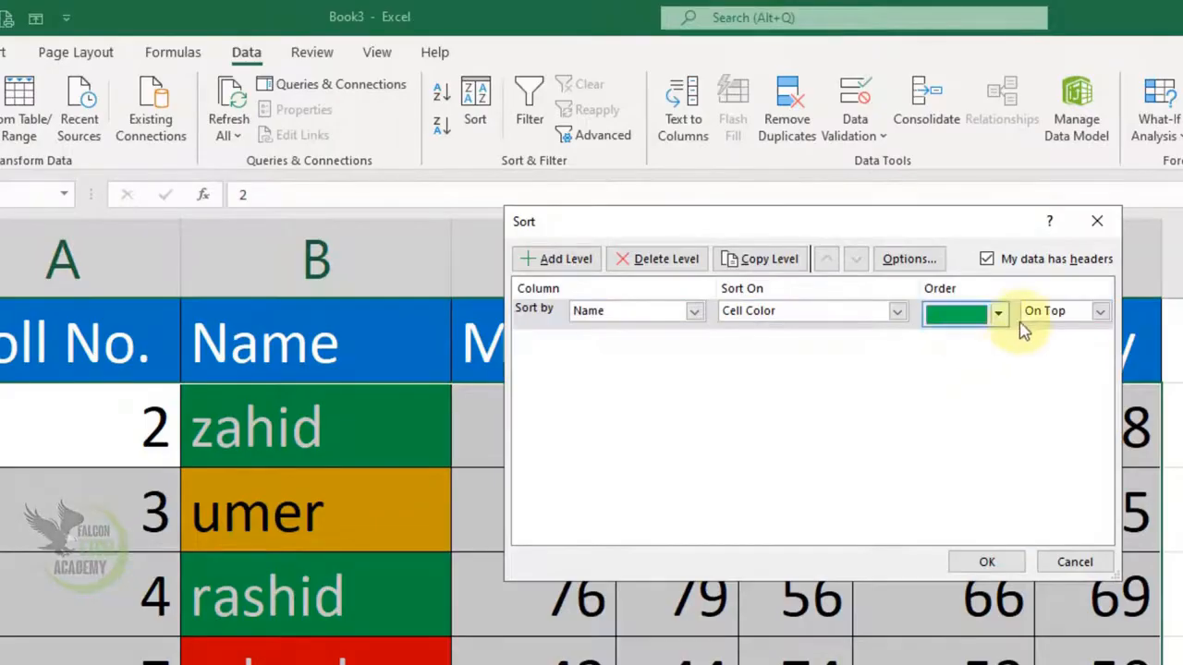
{"action": "left_click", "coordinate": [1054, 312]}
{"action": "left_click", "coordinate": [1024, 322]}
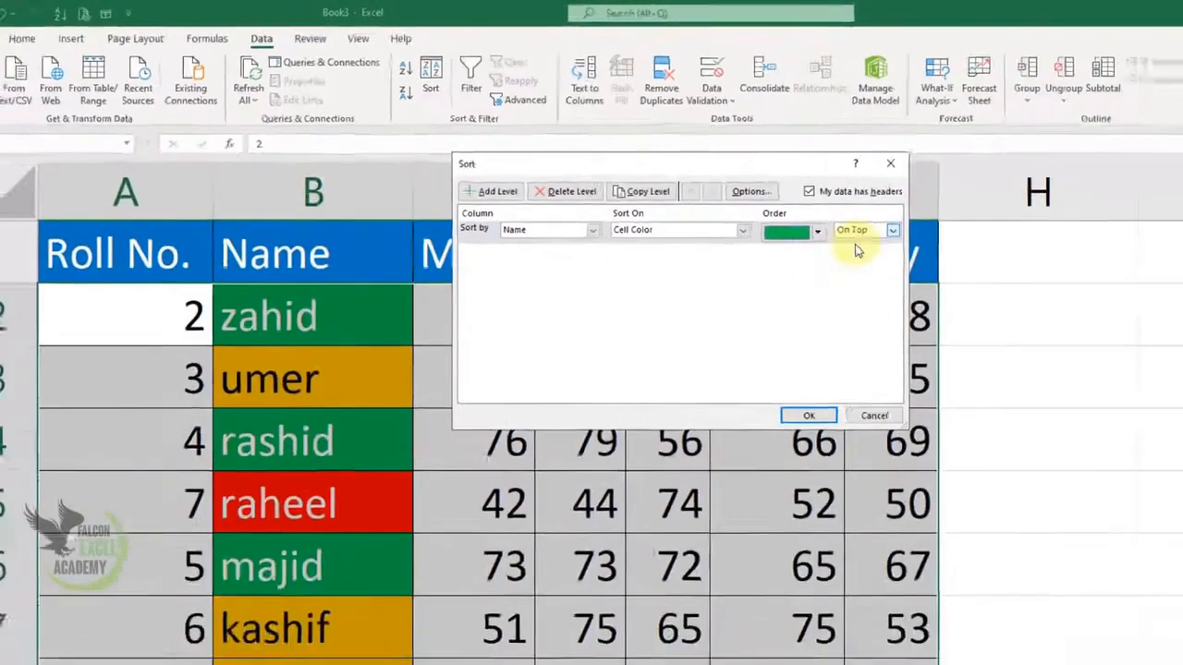
{"action": "left_click", "coordinate": [966, 545]}
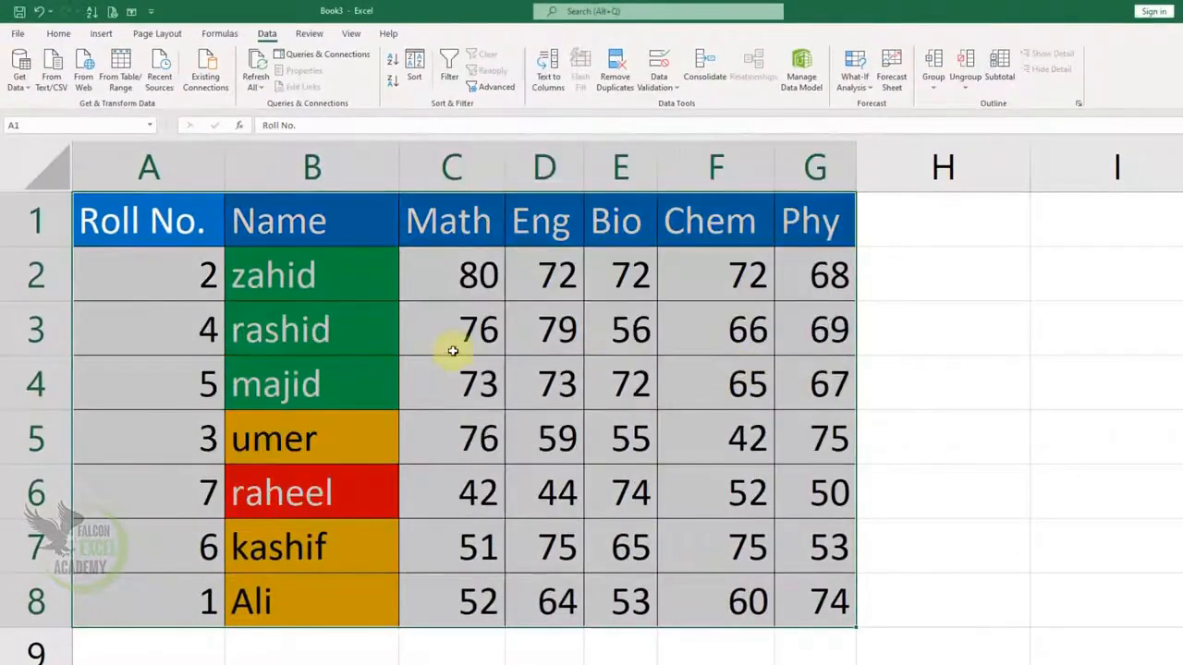
Turn on filtering for the whole student table, including its header row.
{"action": "left_click", "coordinate": [322, 292]}
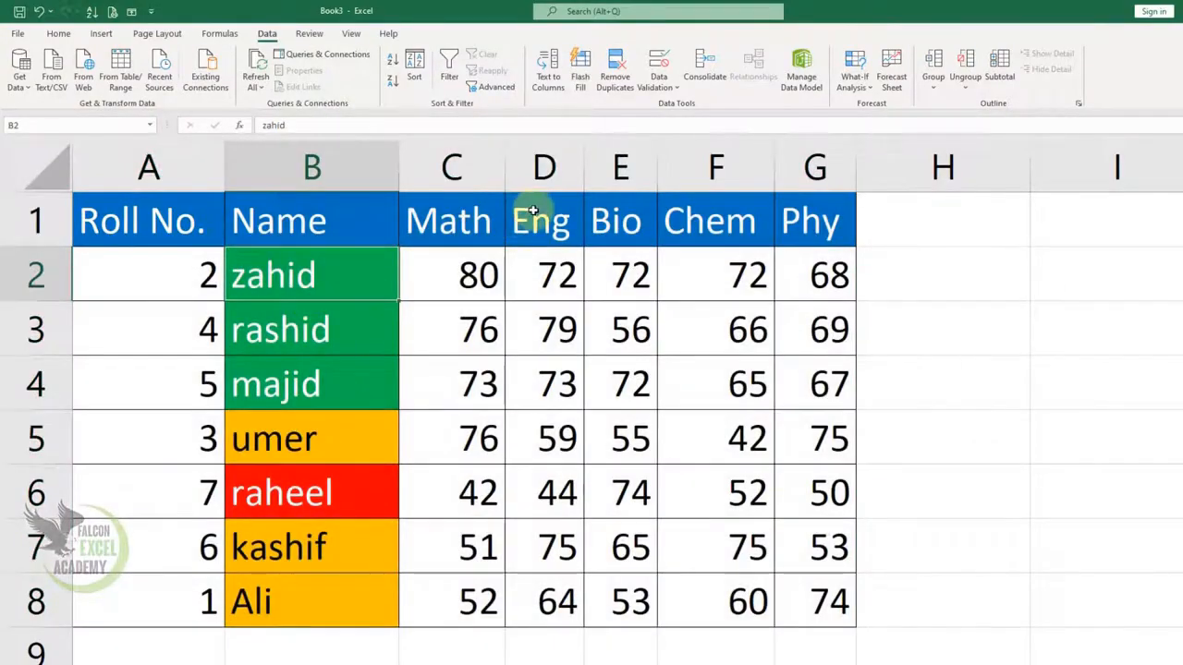
{"action": "left_click", "coordinate": [174, 220]}
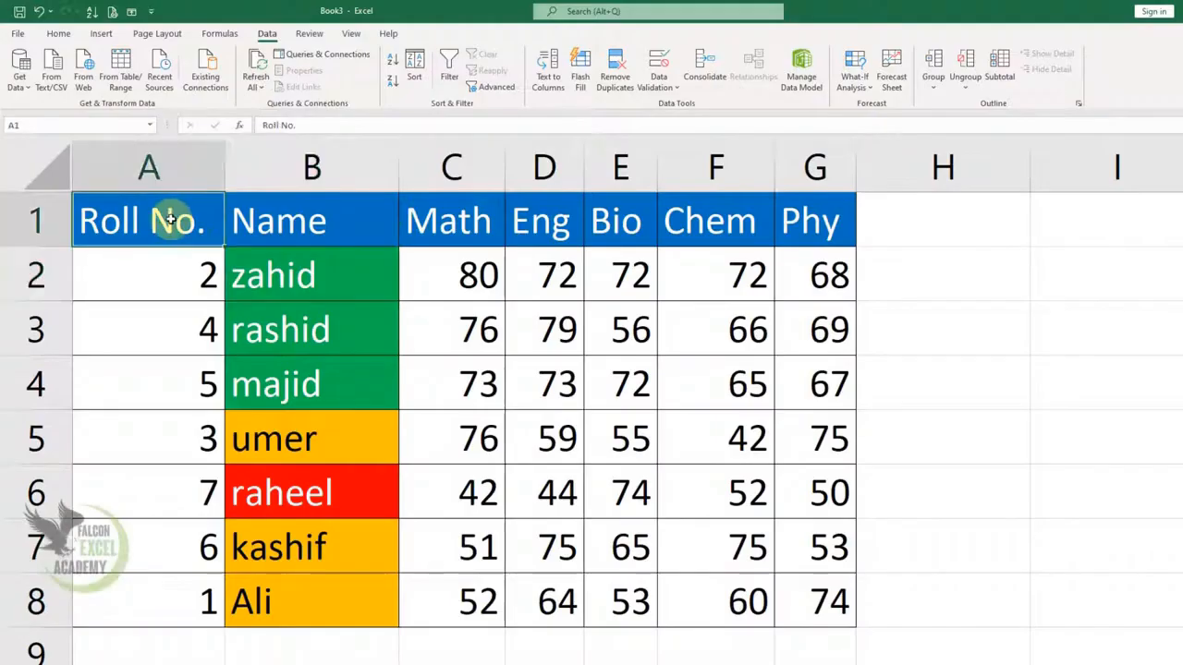
{"action": "left_click_drag", "start_coordinate": [159, 220], "coordinate": [791, 220]}
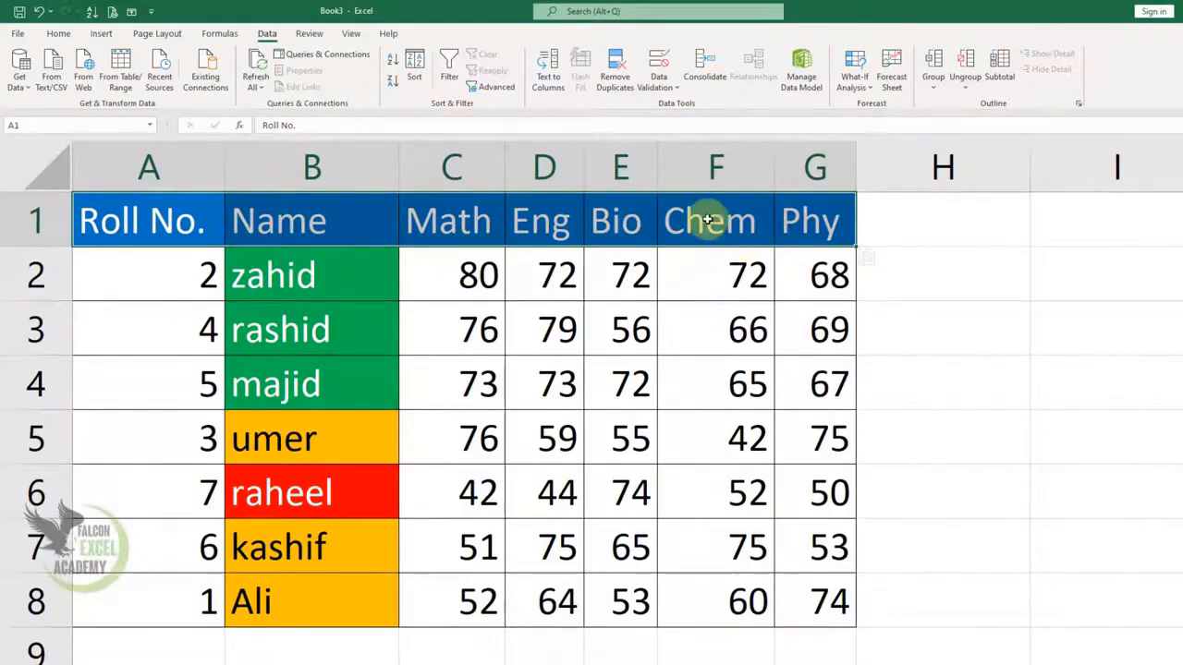
{"action": "left_click_drag", "start_coordinate": [120, 215], "coordinate": [790, 575]}
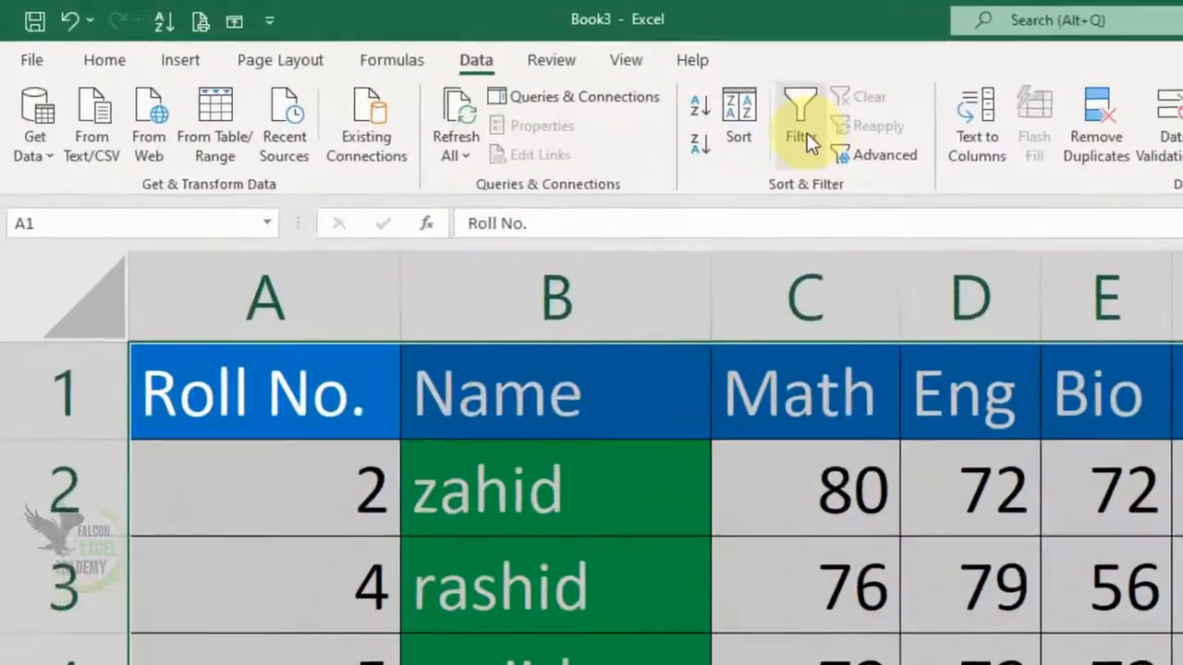
{"action": "left_click", "coordinate": [504, 79]}
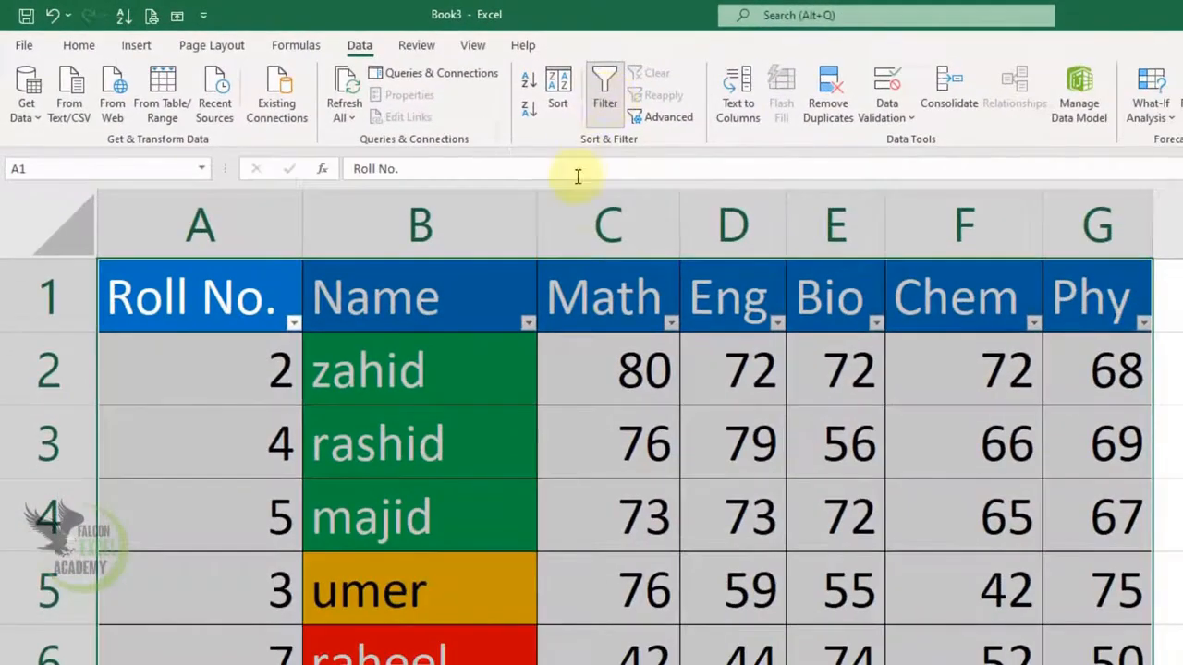
Filter the Name column to show only the student listed first in its filter values.
{"action": "left_click", "coordinate": [475, 352]}
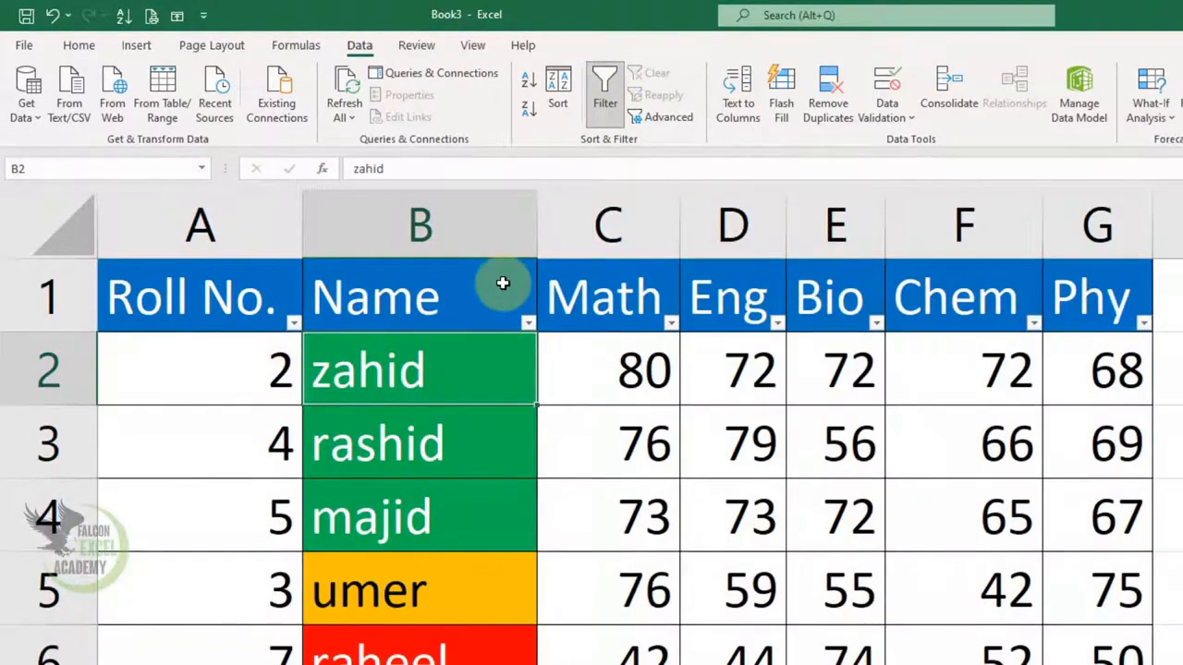
{"action": "left_click", "coordinate": [528, 323]}
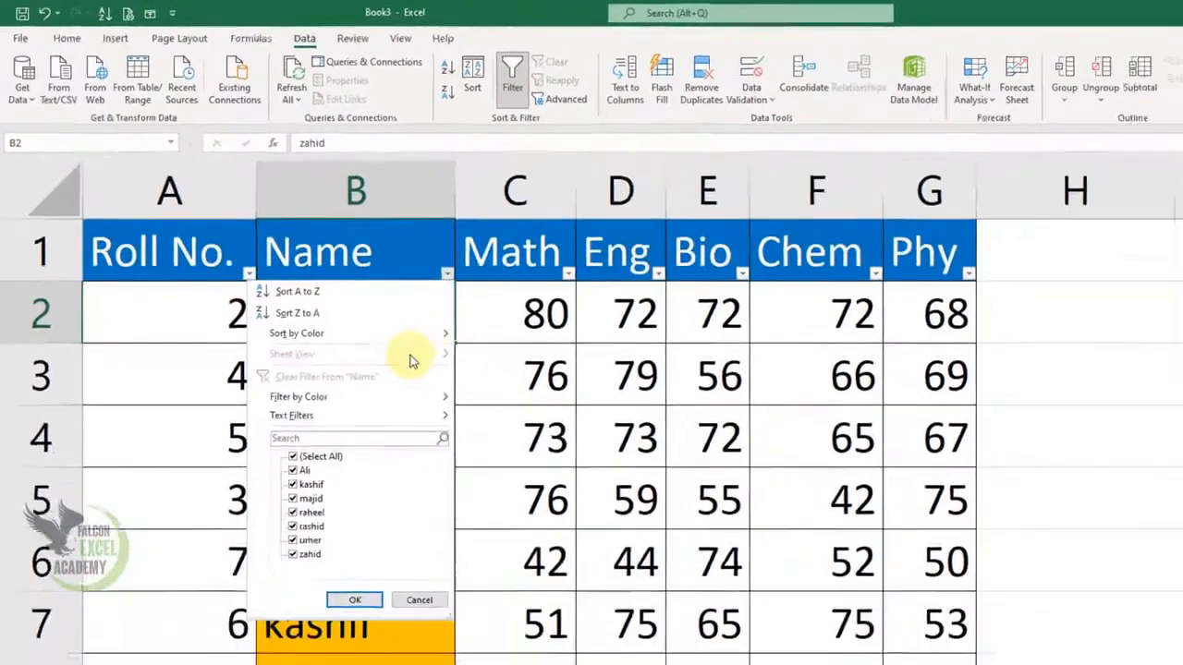
{"action": "left_click", "coordinate": [314, 456]}
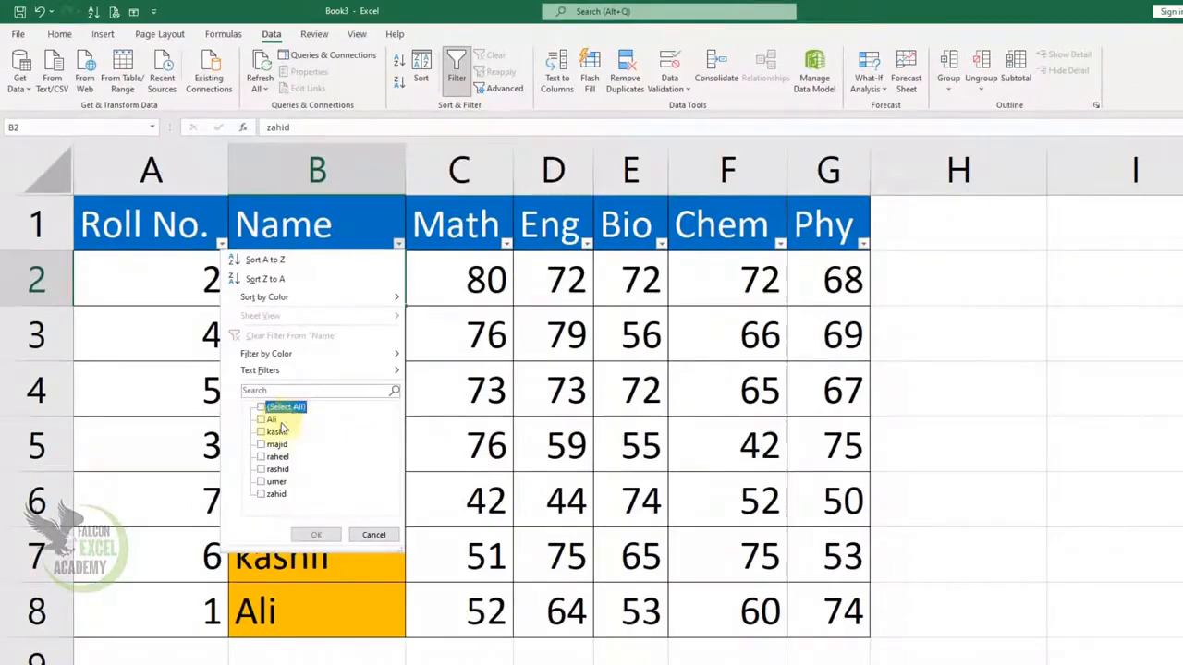
{"action": "left_click", "coordinate": [271, 419]}
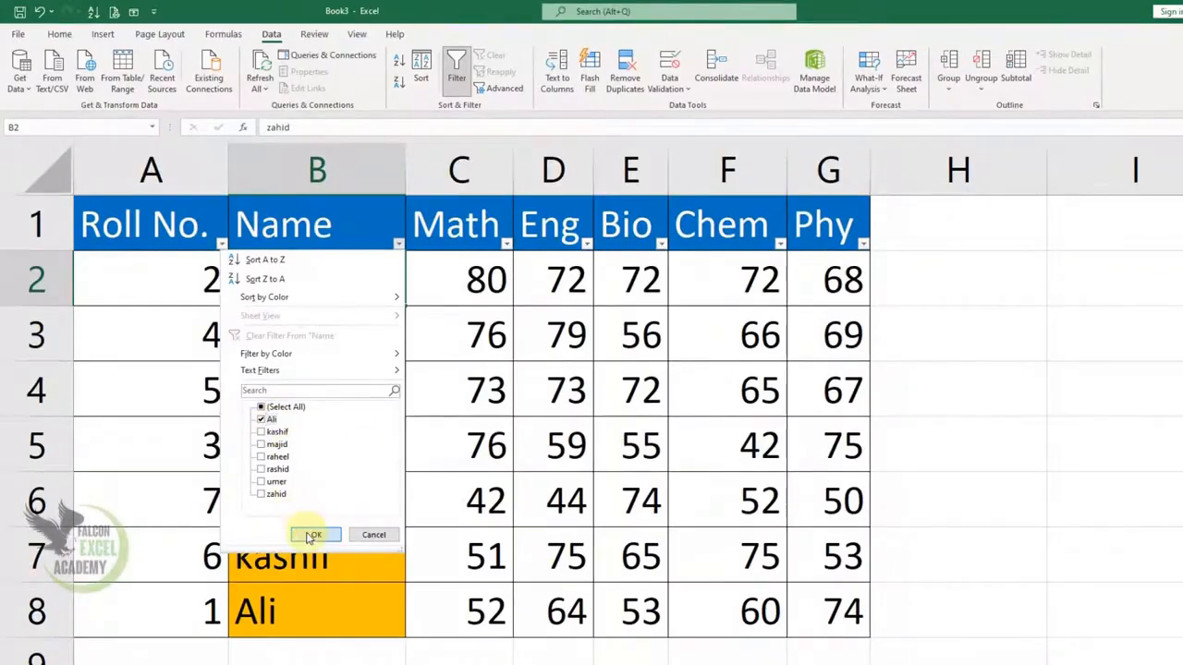
{"action": "left_click", "coordinate": [312, 535]}
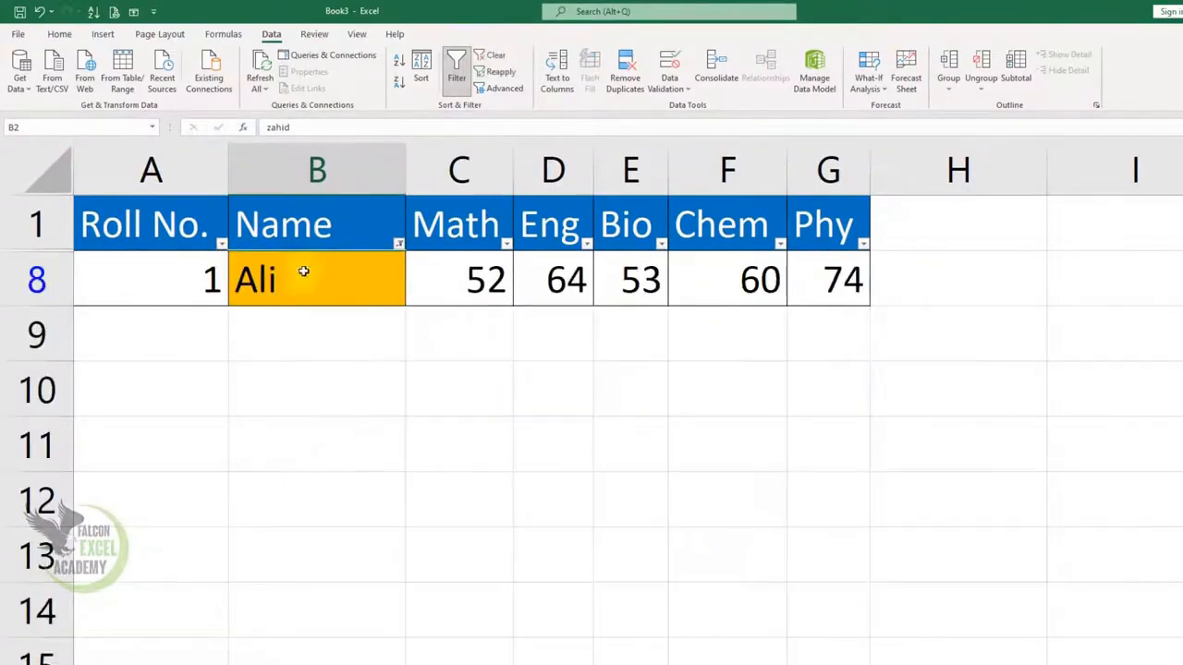
Filter the Name column to show only the students with roll numbers 3 and 7.
{"action": "left_click", "coordinate": [399, 246]}
{"action": "left_click", "coordinate": [262, 408]}
{"action": "left_click", "coordinate": [261, 408]}
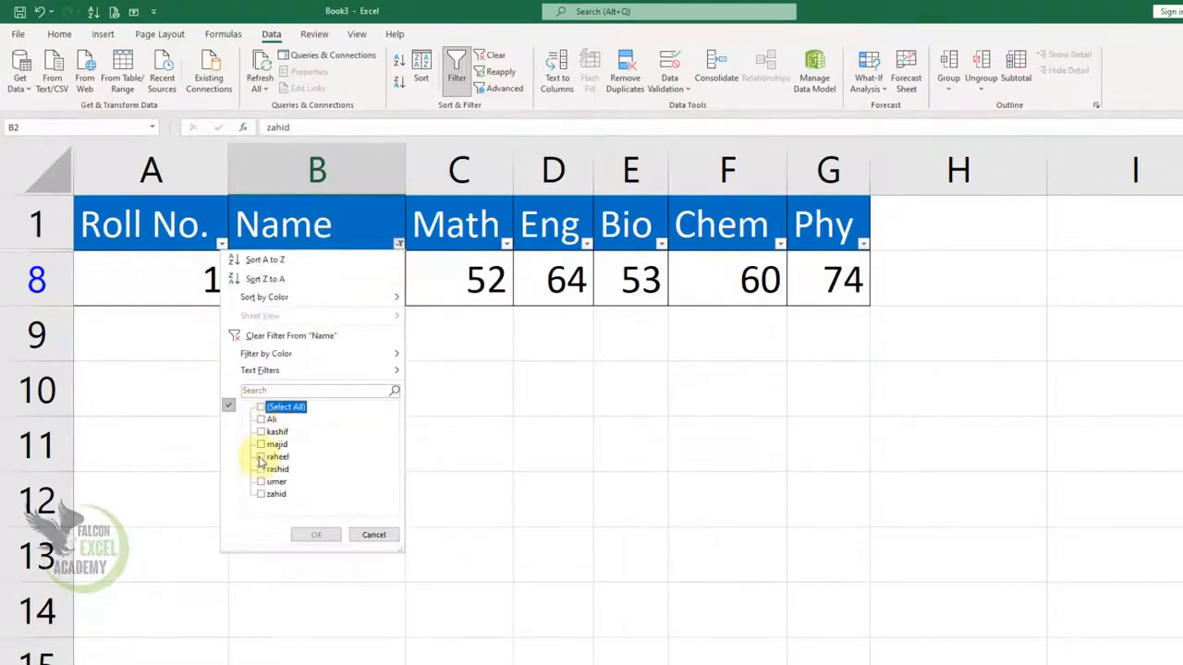
{"action": "left_click", "coordinate": [261, 457]}
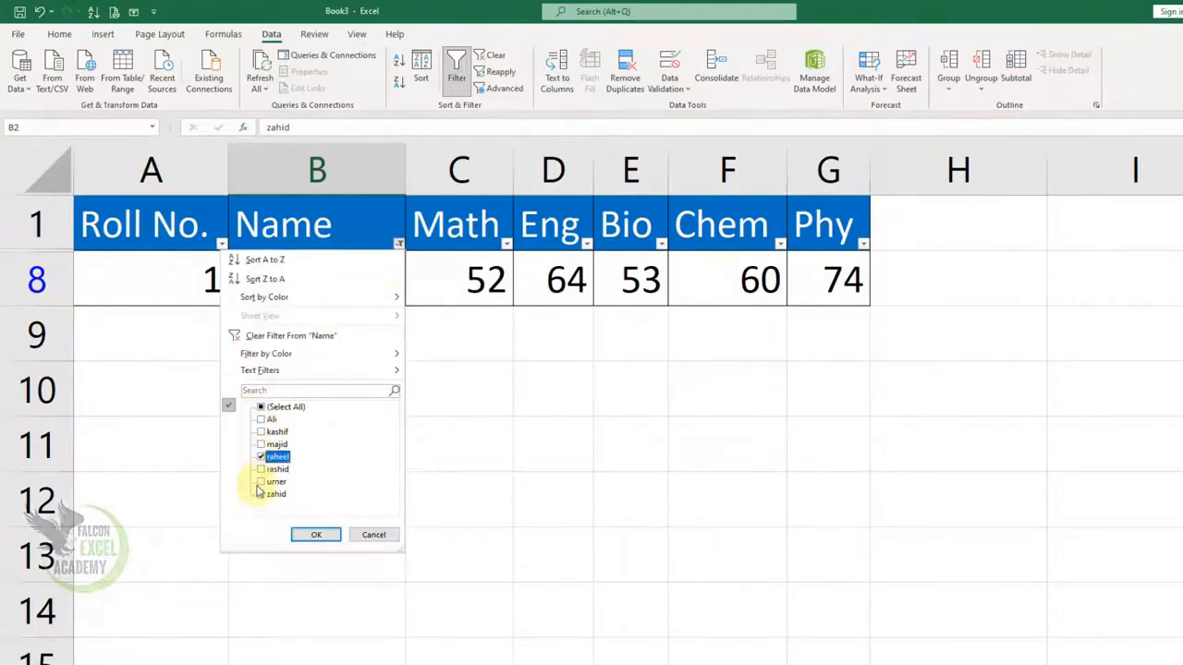
{"action": "left_click", "coordinate": [315, 534]}
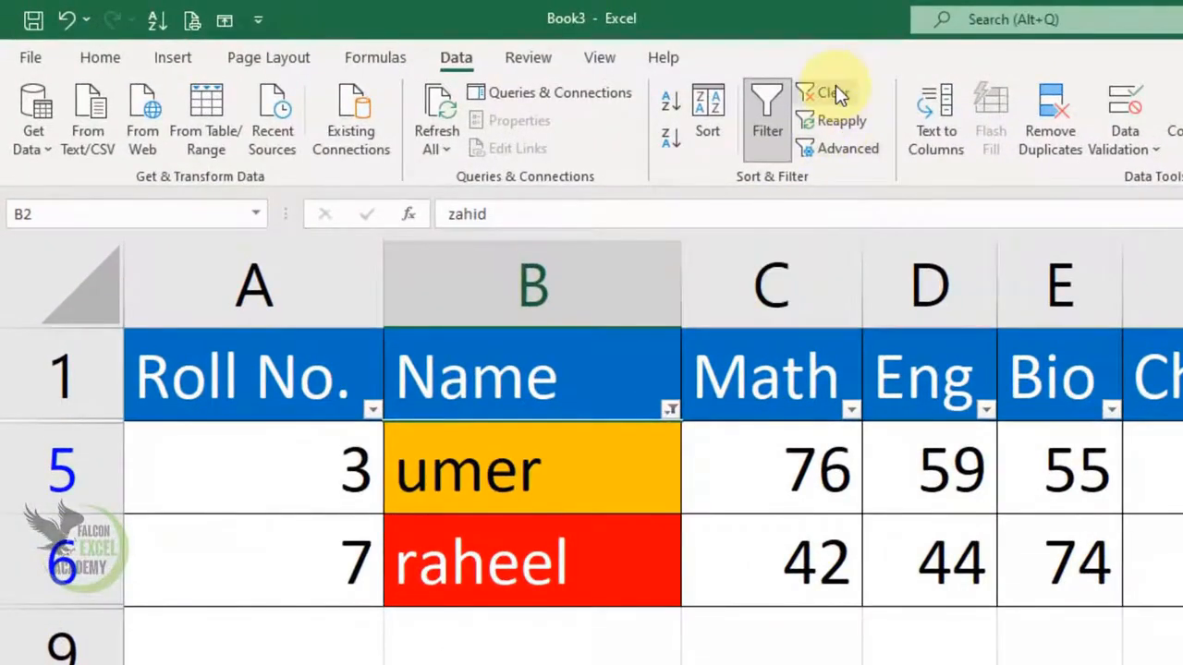
Clear the name filter and filter the Name column by orange cell color.
{"action": "left_click", "coordinate": [831, 94]}
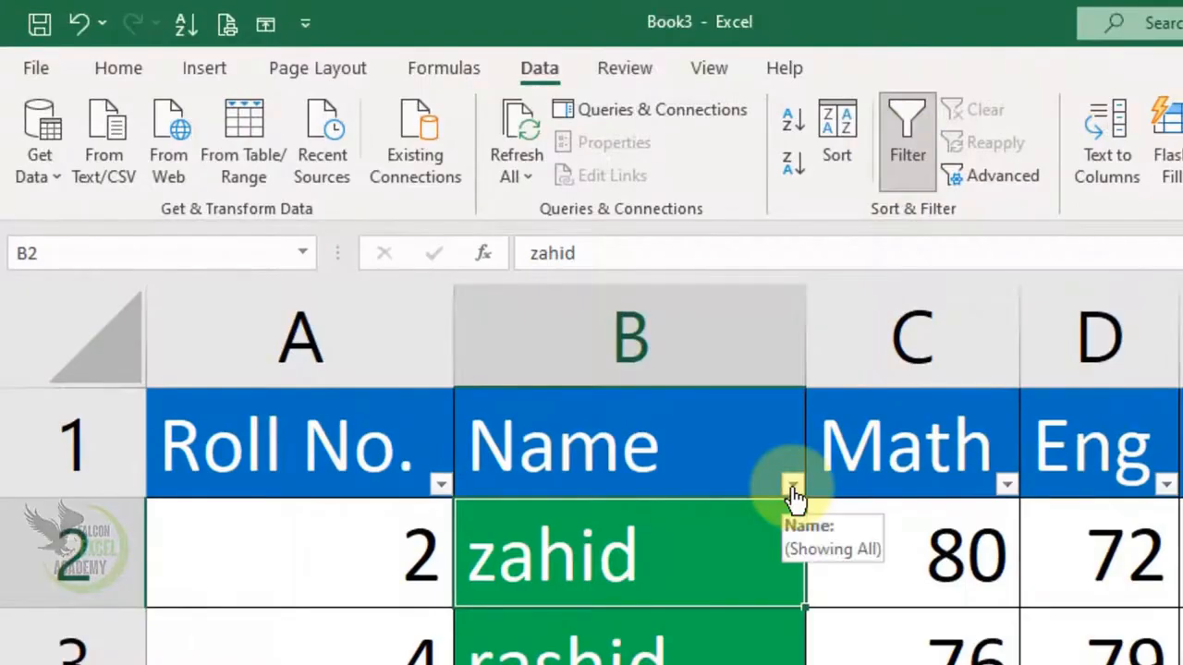
{"action": "left_click", "coordinate": [792, 487]}
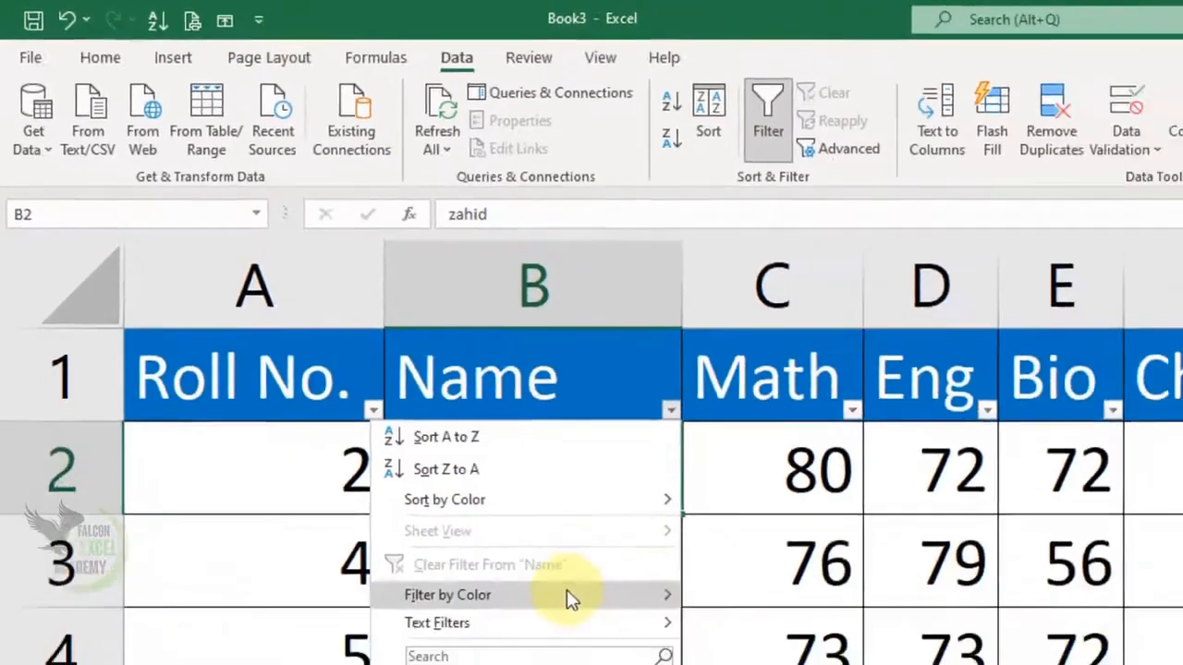
{"action": "mouse_move", "coordinate": [401, 423]}
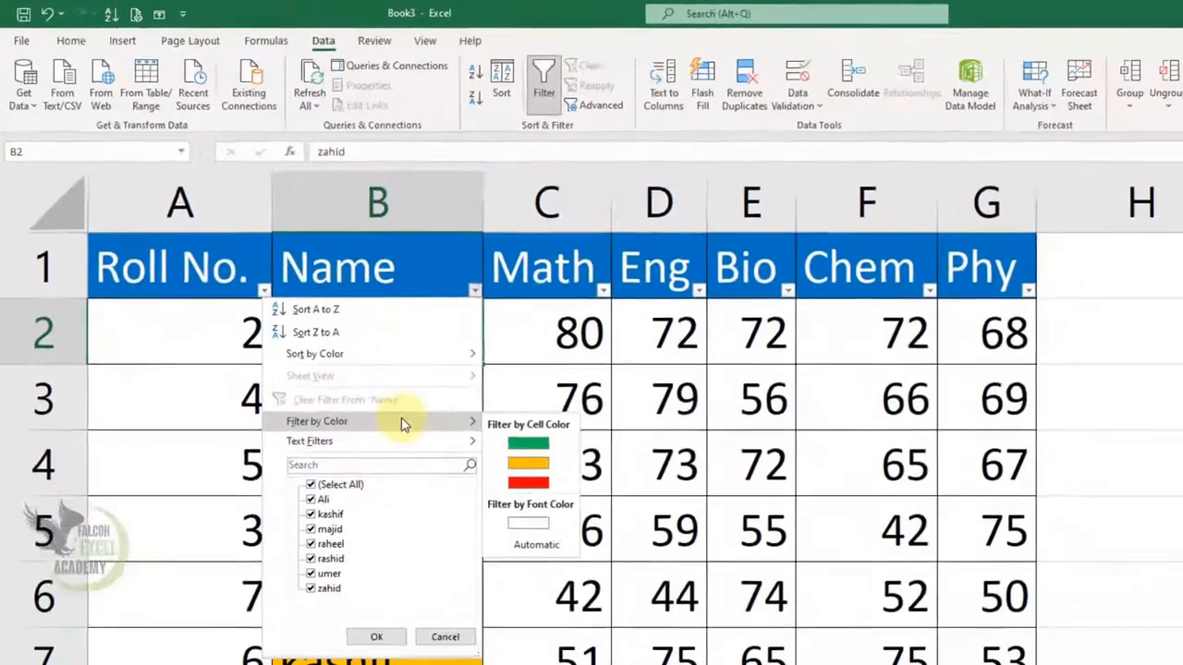
{"action": "left_click", "coordinate": [522, 458]}
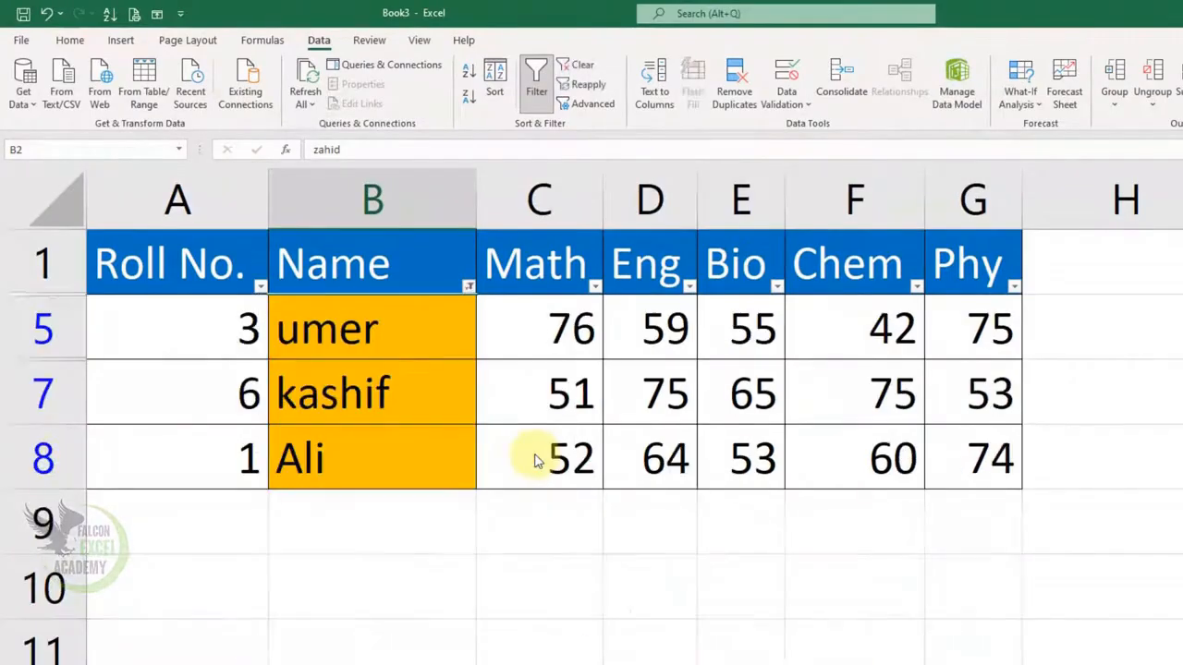
Change the Name column's color filter to show only the green cells.
{"action": "left_click", "coordinate": [469, 288]}
{"action": "mouse_move", "coordinate": [443, 415]}
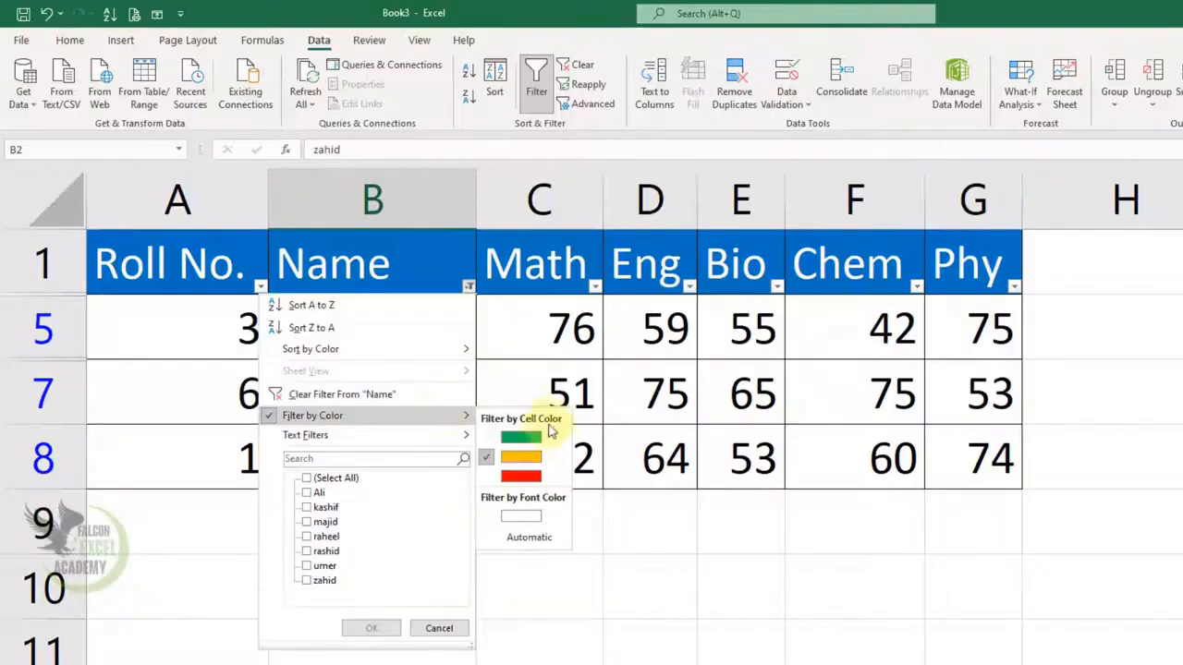
{"action": "left_click", "coordinate": [532, 435]}
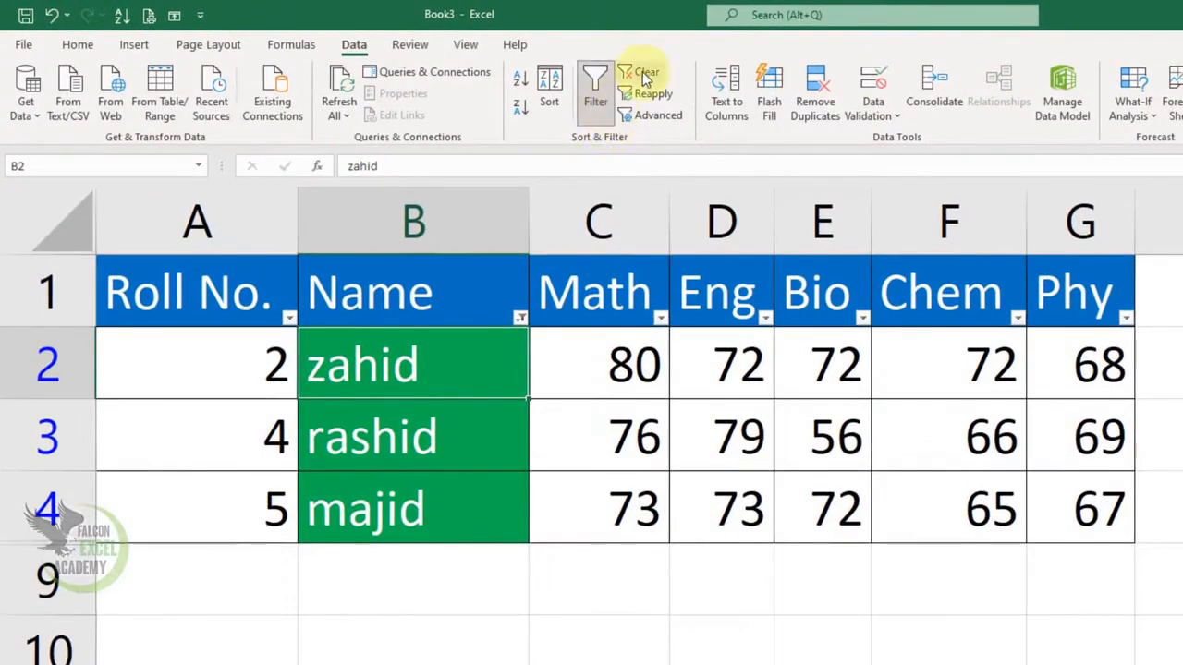
Clear the color filter and turn off filtering for the student table.
{"action": "left_click", "coordinate": [644, 74]}
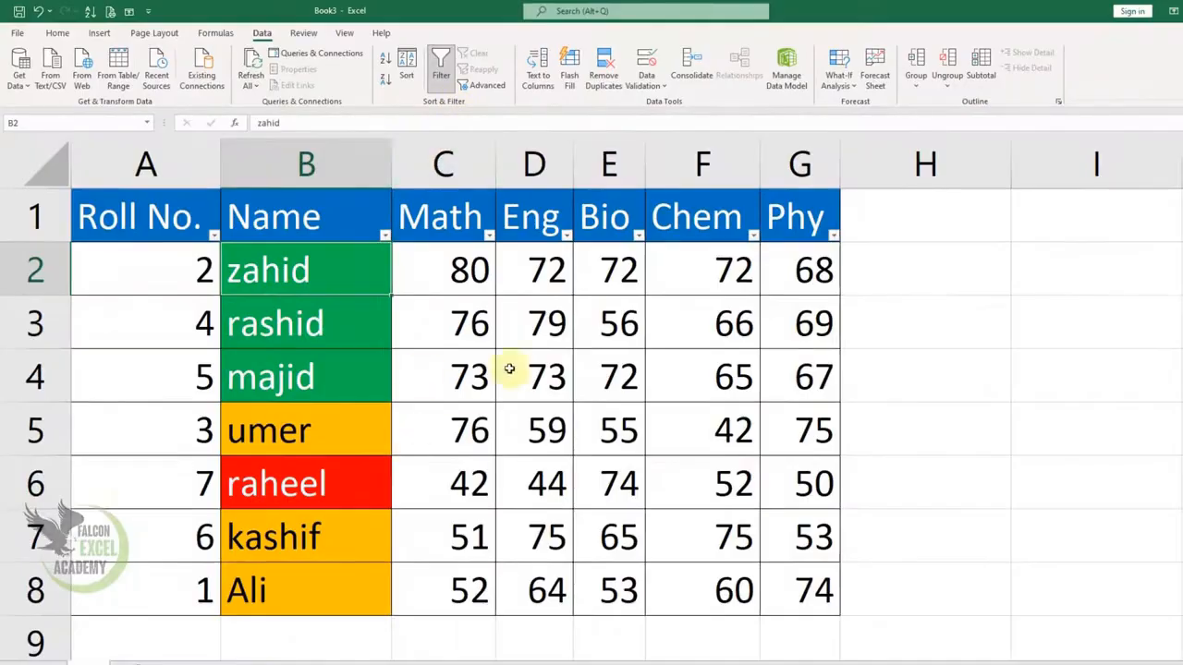
{"action": "left_click", "coordinate": [441, 81]}
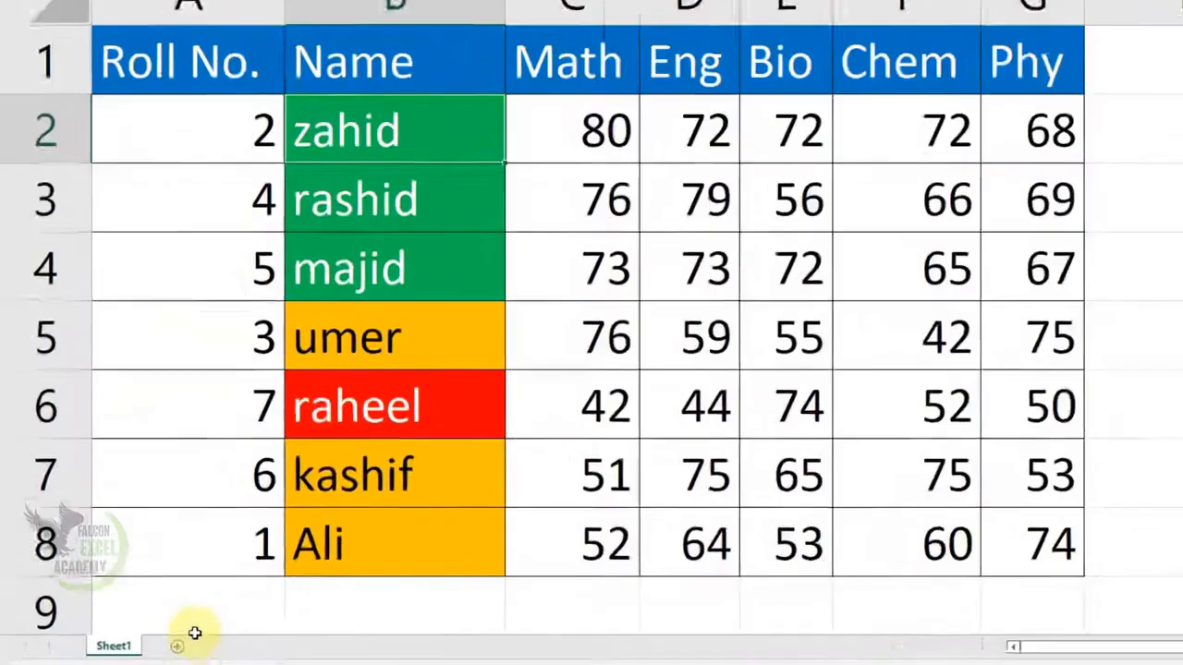
Add a new worksheet and enter 1234567 in cell A1.
{"action": "left_click", "coordinate": [176, 646]}
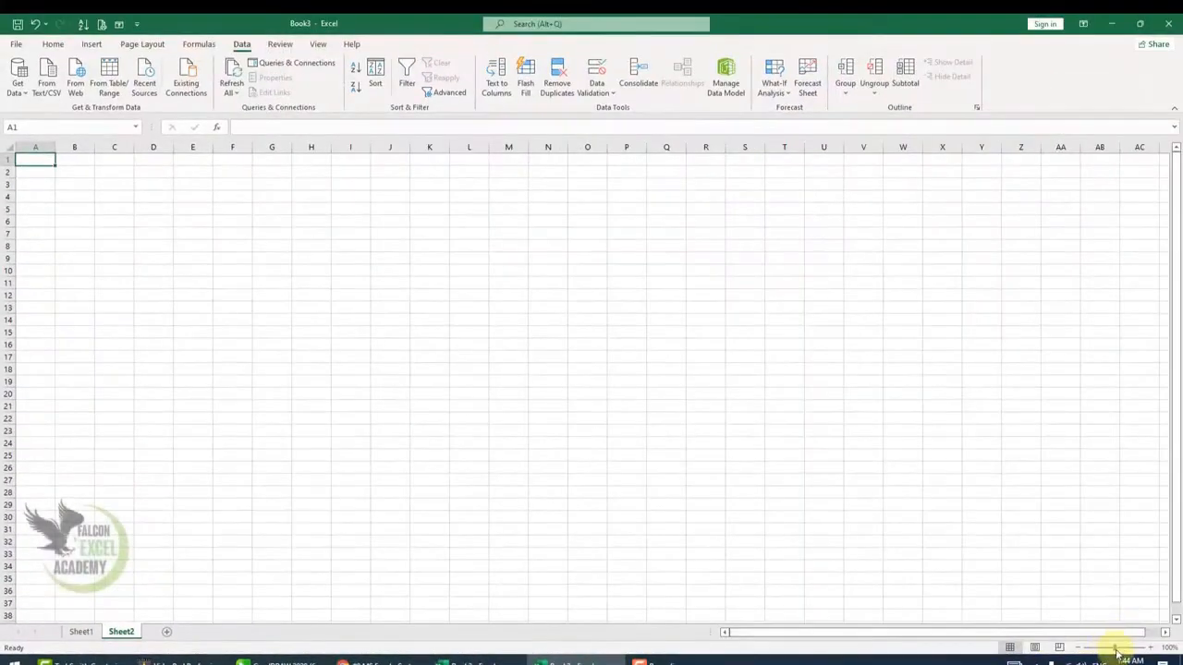
{"action": "left_click_drag", "start_coordinate": [1116, 649], "coordinate": [1144, 648]}
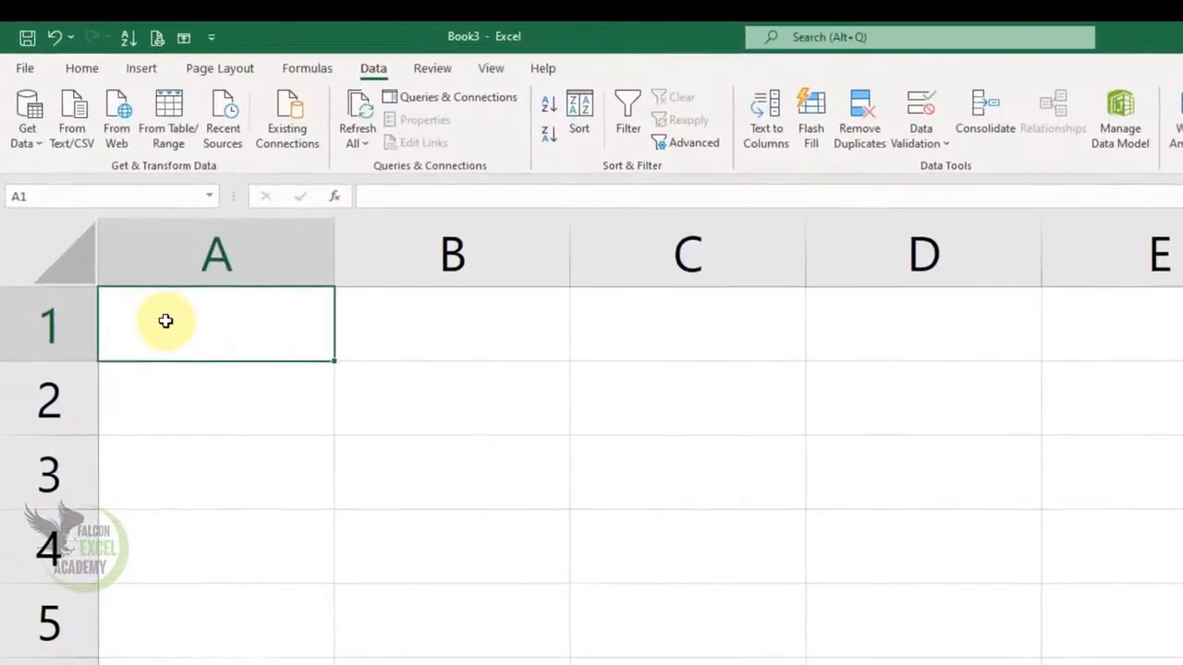
{"action": "type", "text": "12"}
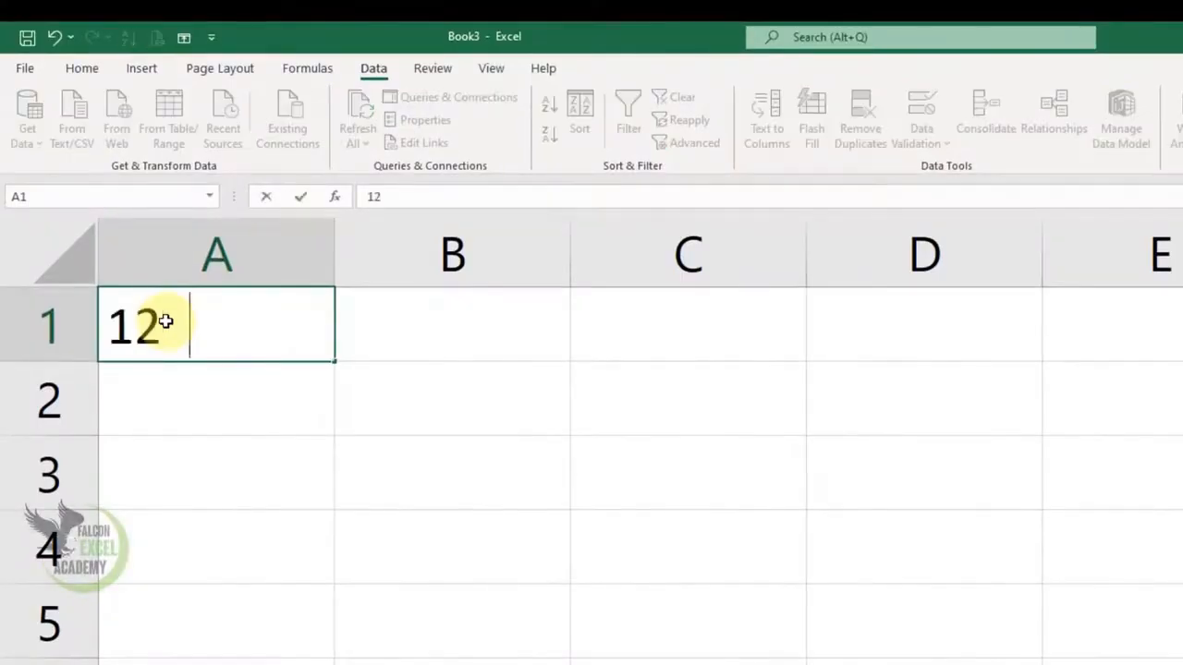
{"action": "type", "text": "34567"}
{"action": "key", "text": "Return"}
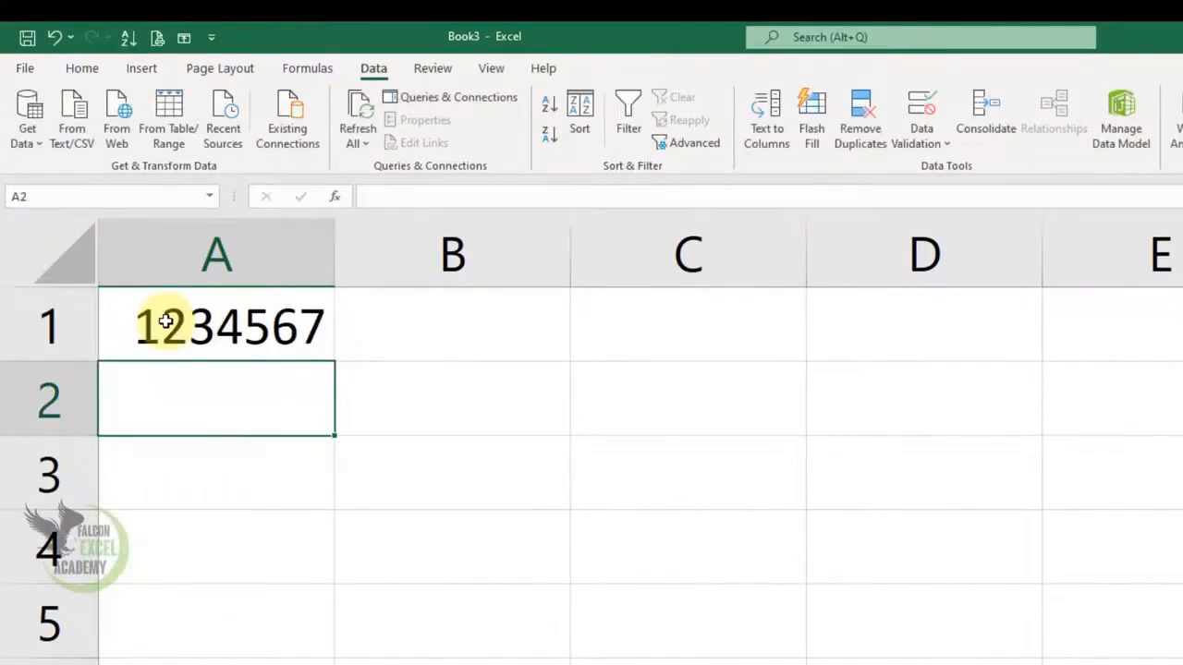
Start Text to Columns on cell A1 with the Fixed width data type and proceed to setting the column breaks.
{"action": "left_click", "coordinate": [165, 321]}
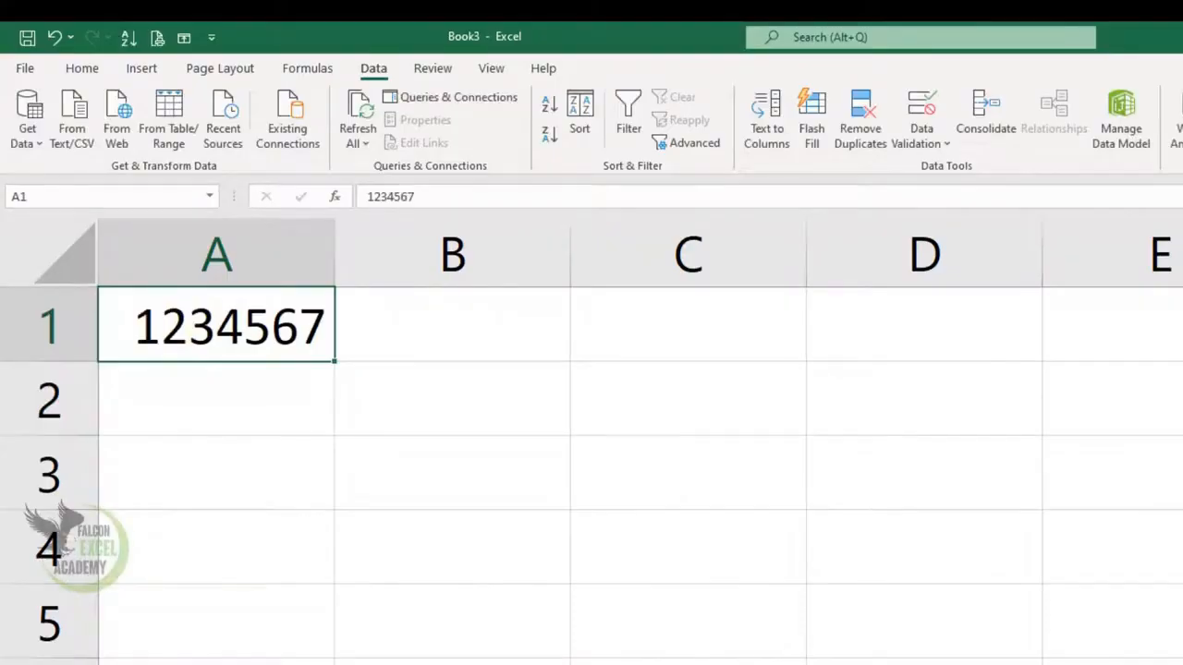
{"action": "scroll", "coordinate": [402, 562], "scroll_direction": "down", "scroll_amount": 2}
{"action": "left_click", "coordinate": [166, 361]}
{"action": "left_click", "coordinate": [186, 308]}
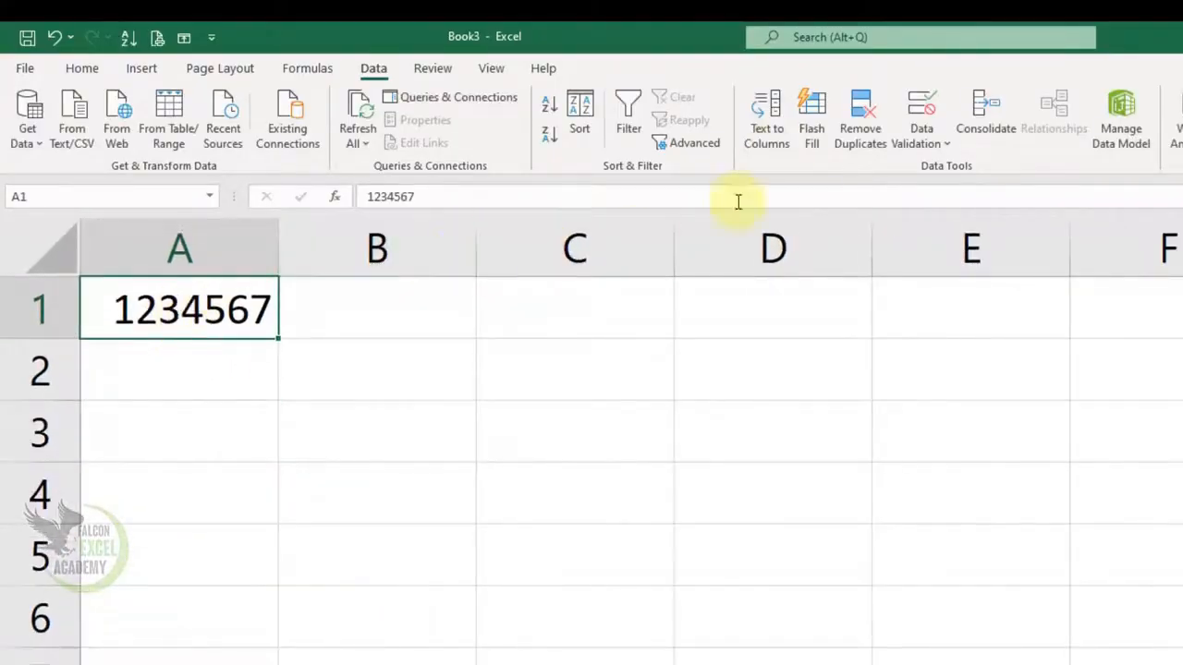
{"action": "left_click", "coordinate": [769, 140]}
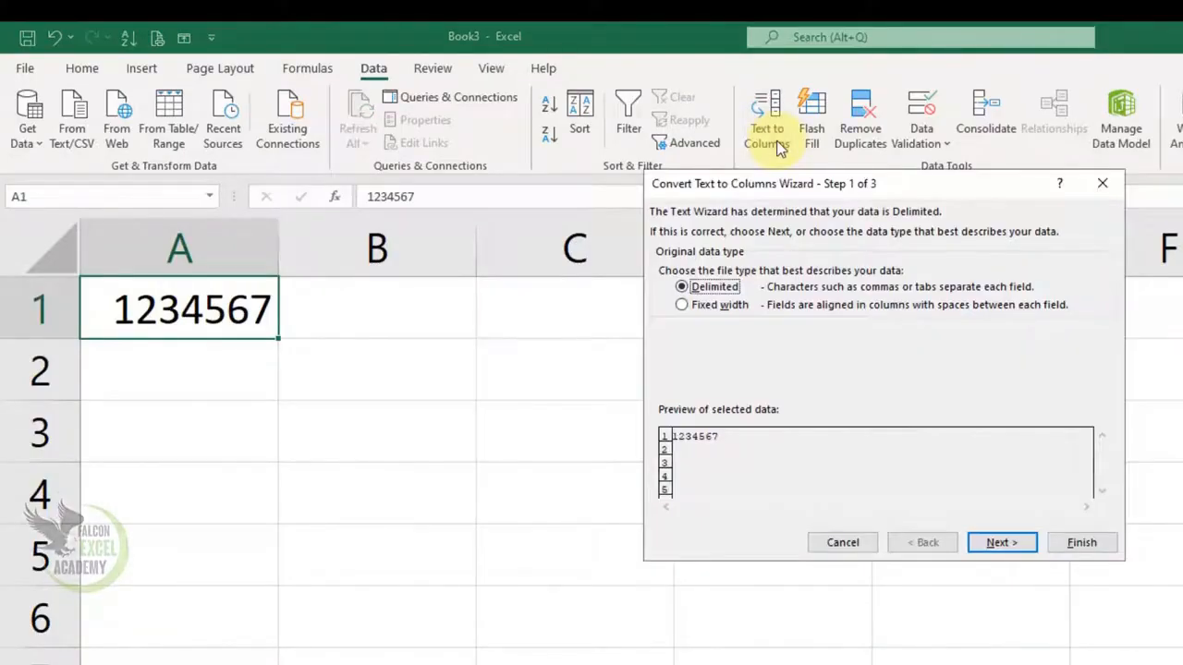
{"action": "left_click_drag", "start_coordinate": [809, 189], "coordinate": [527, 293]}
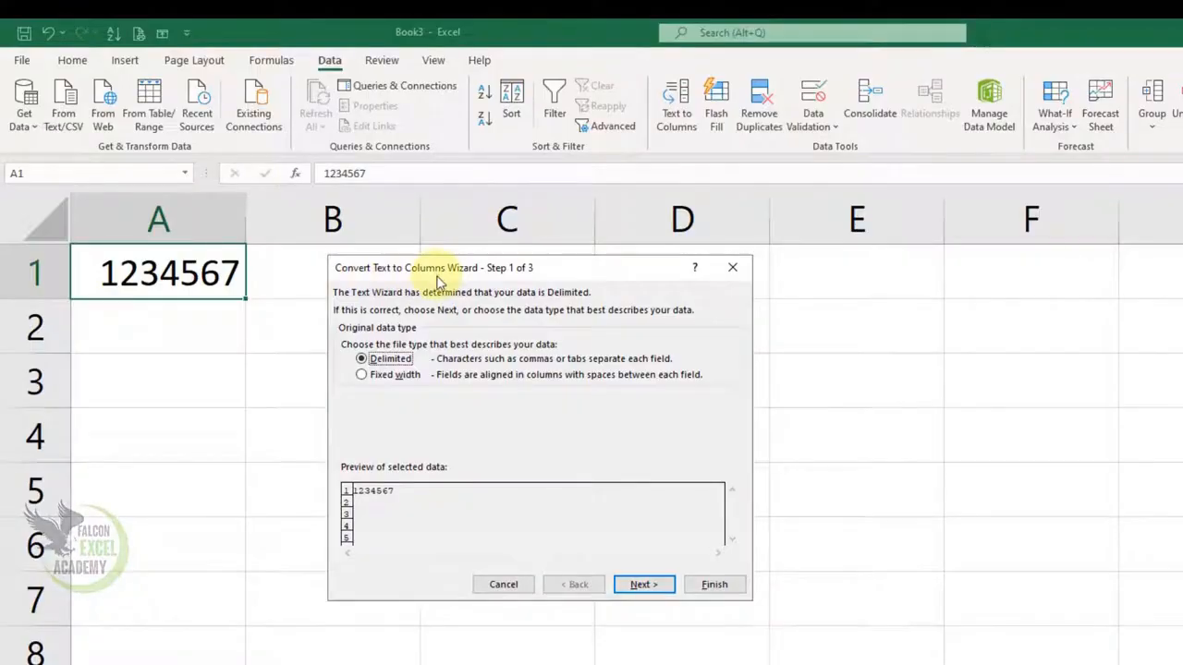
{"action": "left_click", "coordinate": [361, 374]}
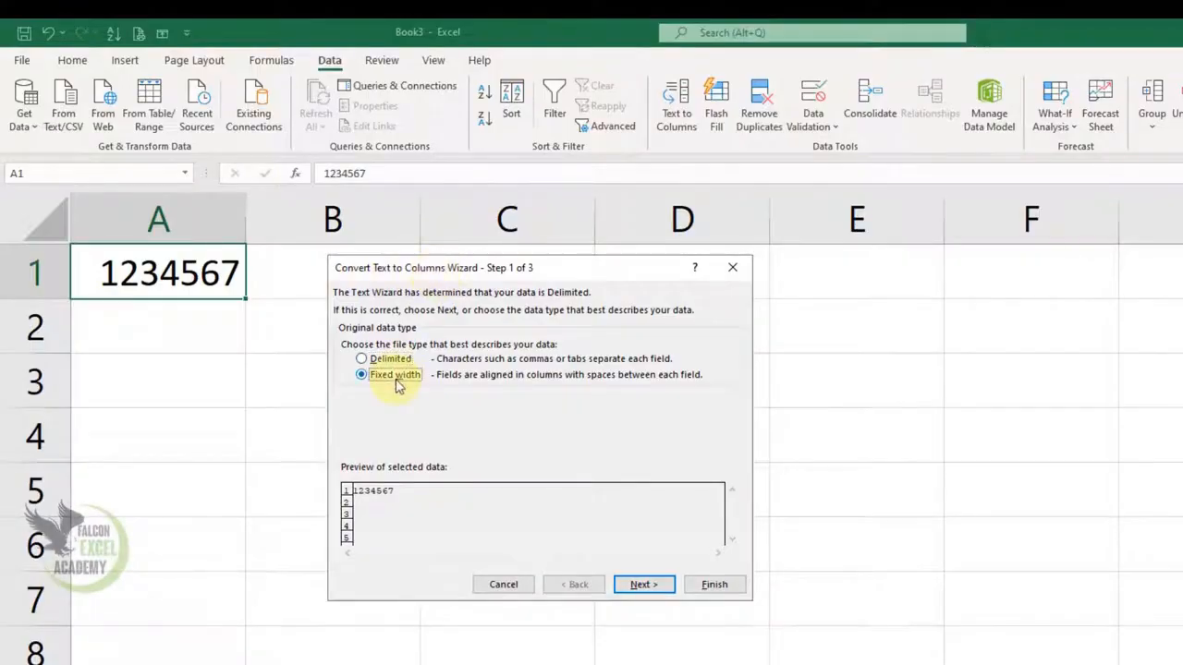
{"action": "left_click", "coordinate": [643, 585]}
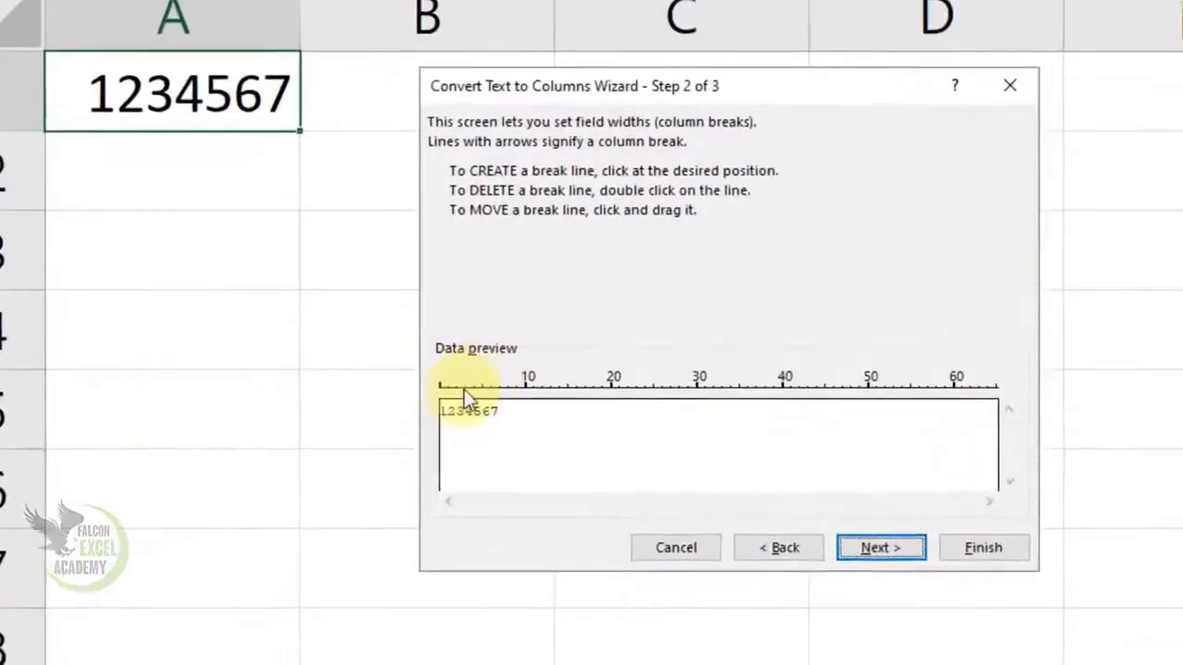
Place column breaks between all seven digits and complete the split with General format and destination $A$1.
{"action": "left_click", "coordinate": [447, 388]}
{"action": "left_click", "coordinate": [479, 365]}
{"action": "left_click", "coordinate": [488, 365]}
{"action": "left_click", "coordinate": [497, 365]}
{"action": "left_click", "coordinate": [506, 365]}
{"action": "left_click", "coordinate": [522, 363]}
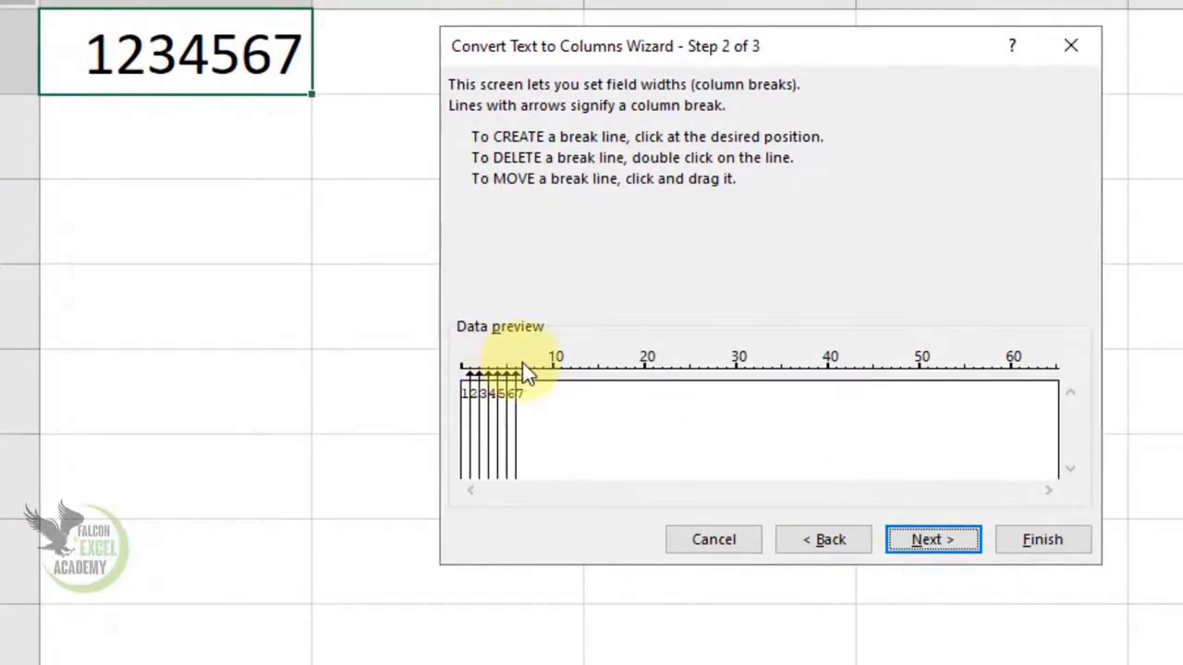
{"action": "left_click", "coordinate": [922, 546]}
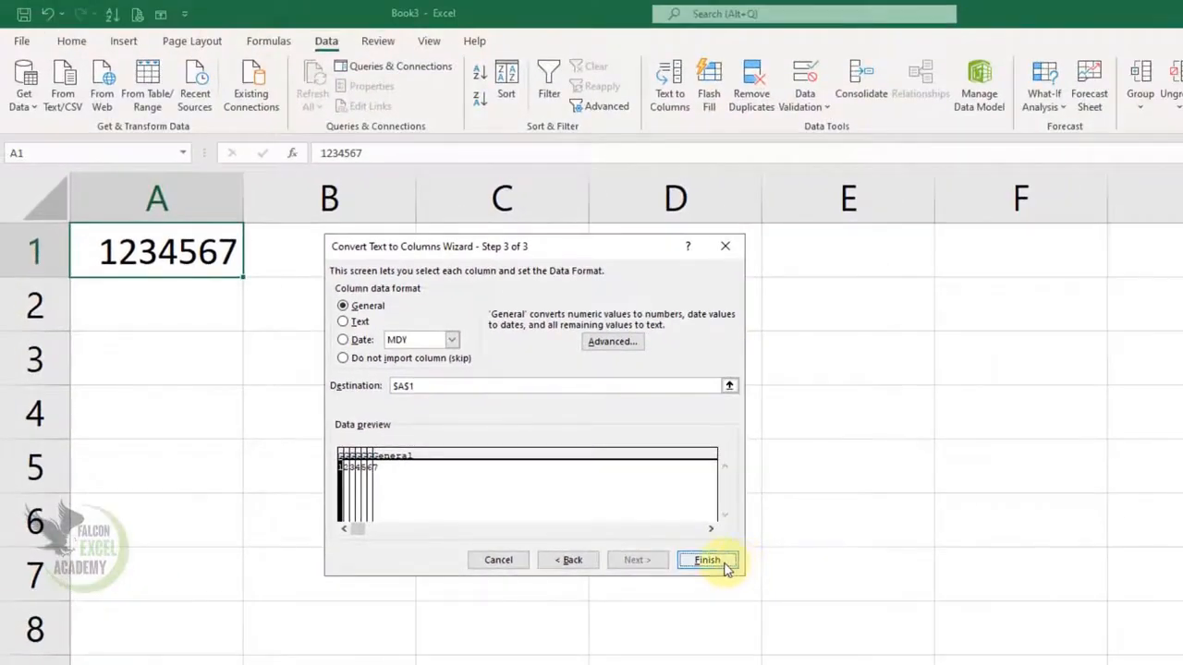
{"action": "left_click", "coordinate": [726, 568]}
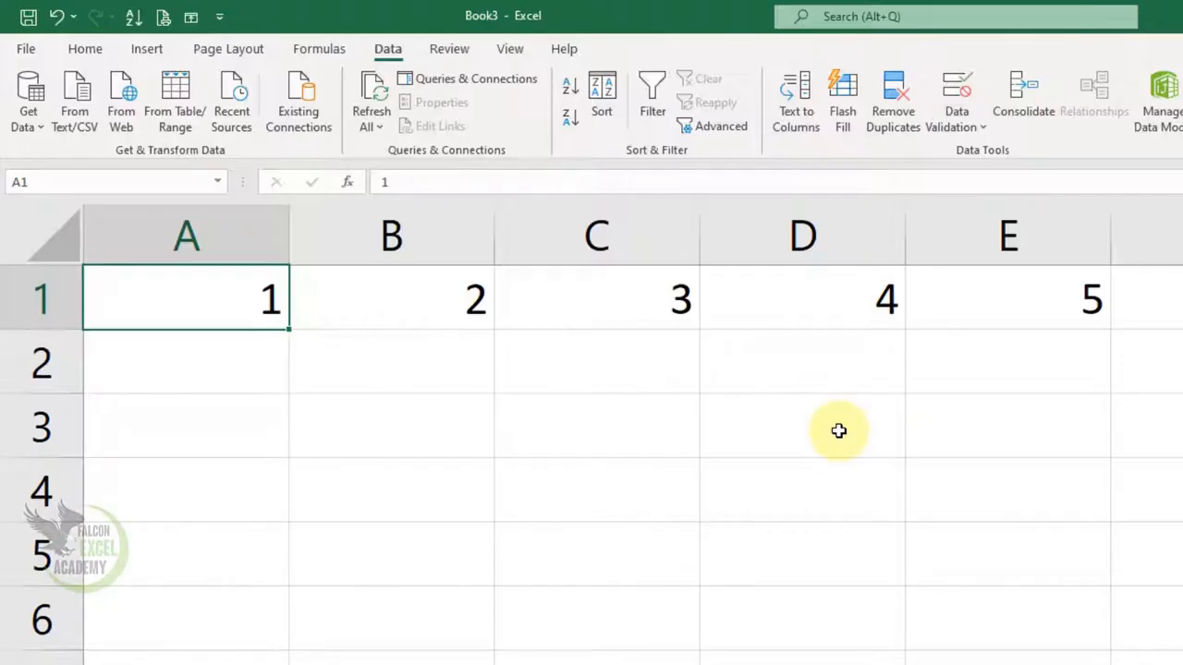
Clear the split digits from A1:G1 and enter two sample full names in cells A1 and A2.
{"action": "mouse_move", "coordinate": [246, 326]}
{"action": "left_mouse_down"}
{"action": "mouse_move", "coordinate": [509, 301]}
{"action": "mouse_move", "coordinate": [1182, 305]}
{"action": "left_mouse_up"}
{"action": "key", "text": "Delete"}
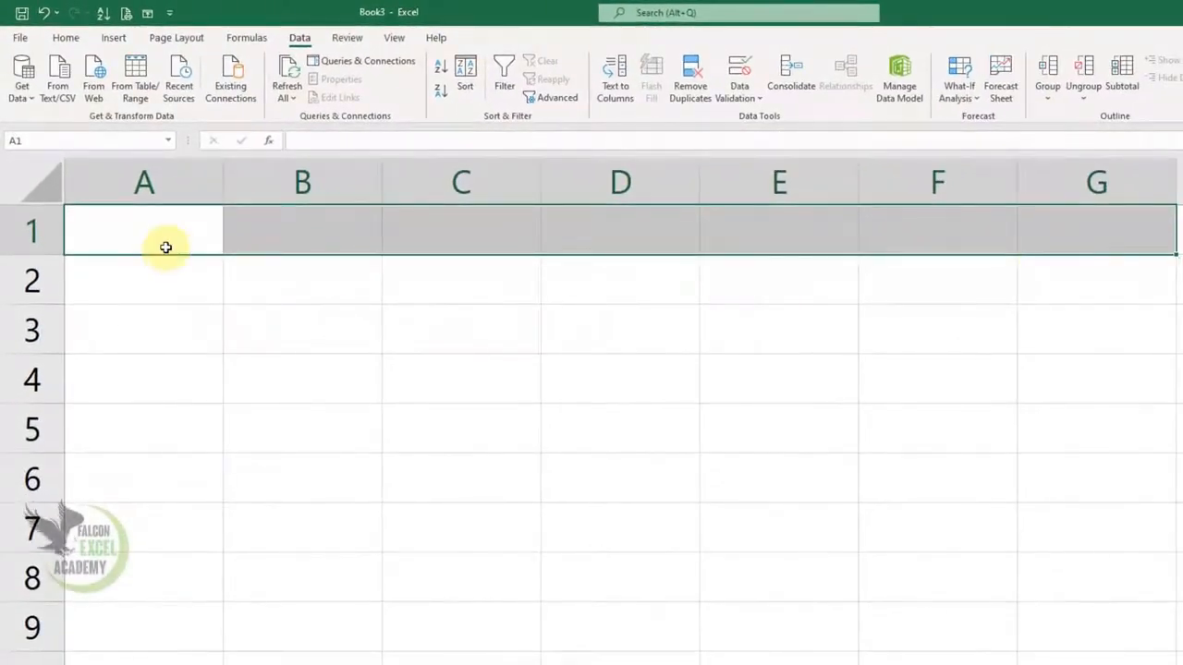
{"action": "left_click", "coordinate": [165, 247]}
{"action": "type", "text": "Ali R"}
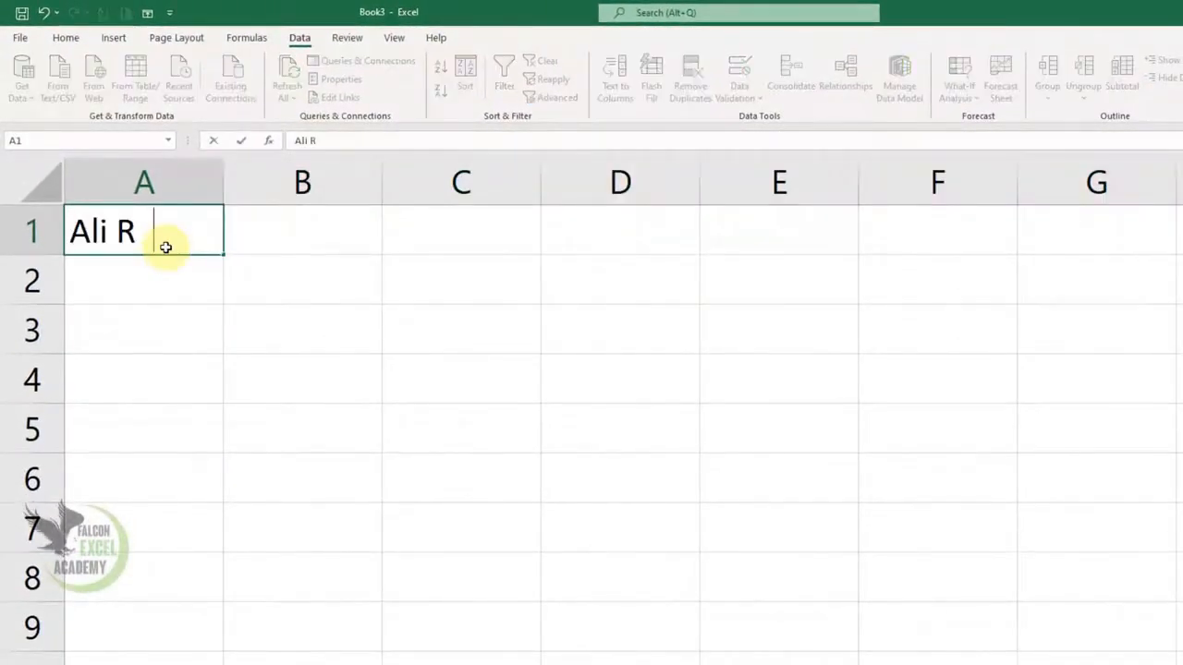
{"action": "type", "text": "aza"}
{"action": "key", "text": "Return"}
{"action": "type", "text": "Rashid Ali"}
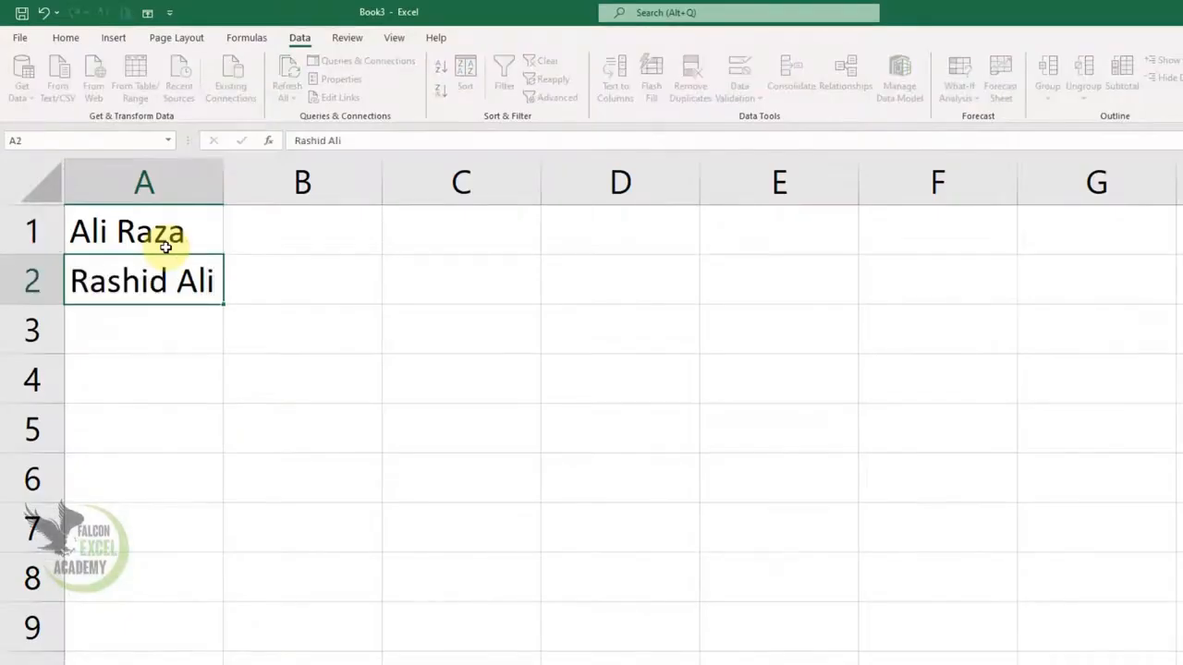
{"action": "key", "text": "Return"}
Enter two more sample full names, first and last, in cells A3 and A4.
{"action": "type", "text": "Majid"}
{"action": "key", "text": "Return"}
{"action": "key", "text": "Up"}
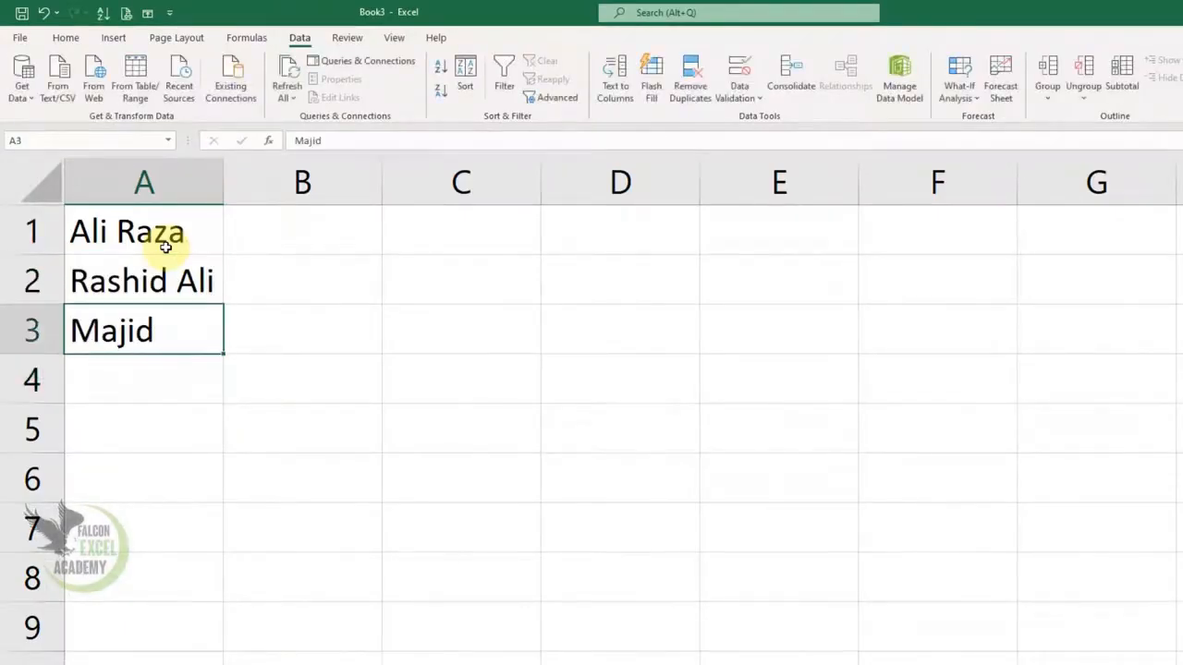
{"action": "type", "text": "Mad"}
{"action": "key", "text": "BackSpace"}
{"action": "type", "text": "jj"}
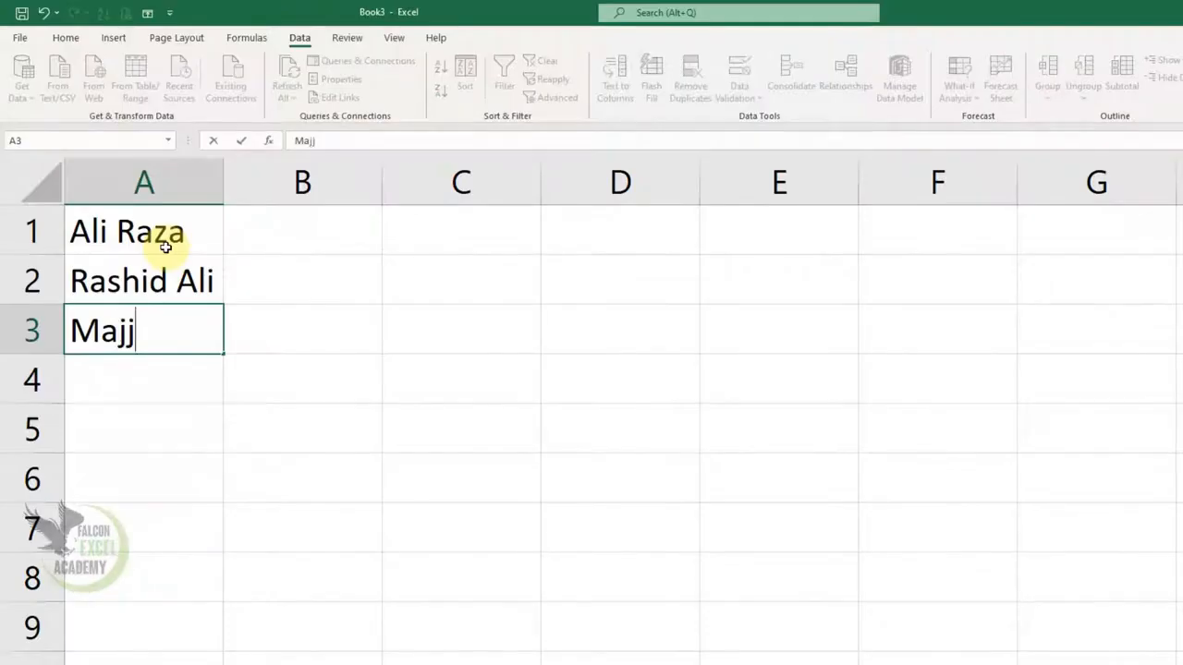
{"action": "type", "text": "d Khan"}
{"action": "key", "text": "Return"}
{"action": "type", "text": "A"}
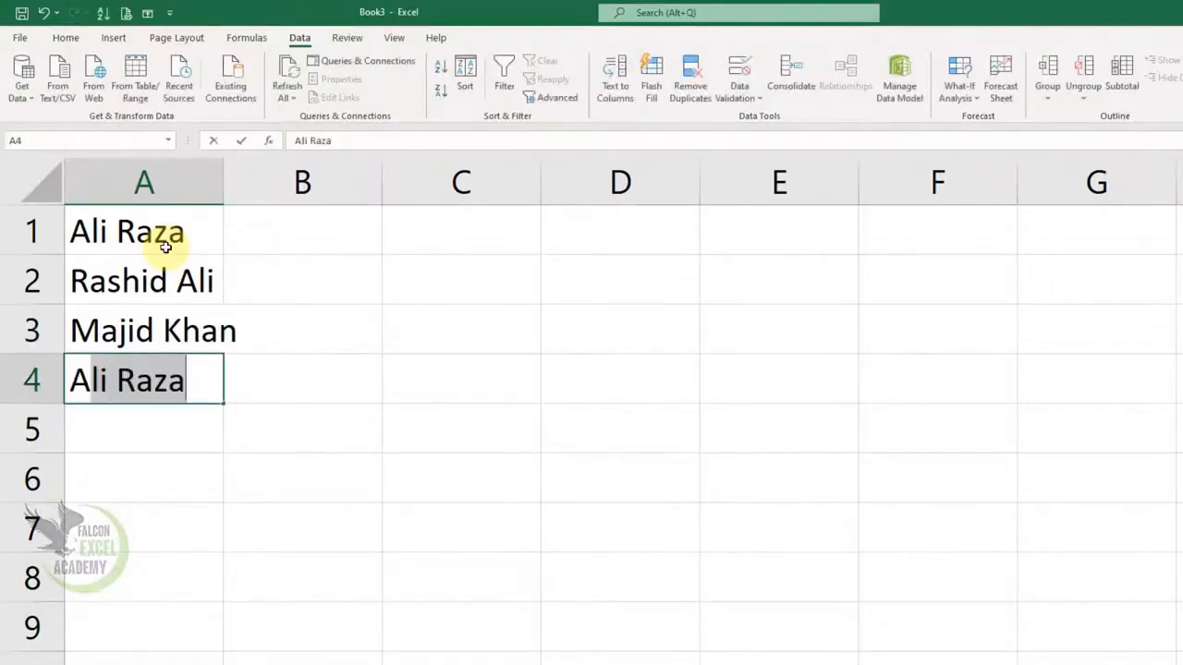
{"action": "type", "text": "nil Kumar"}
{"action": "key", "text": "Return"}
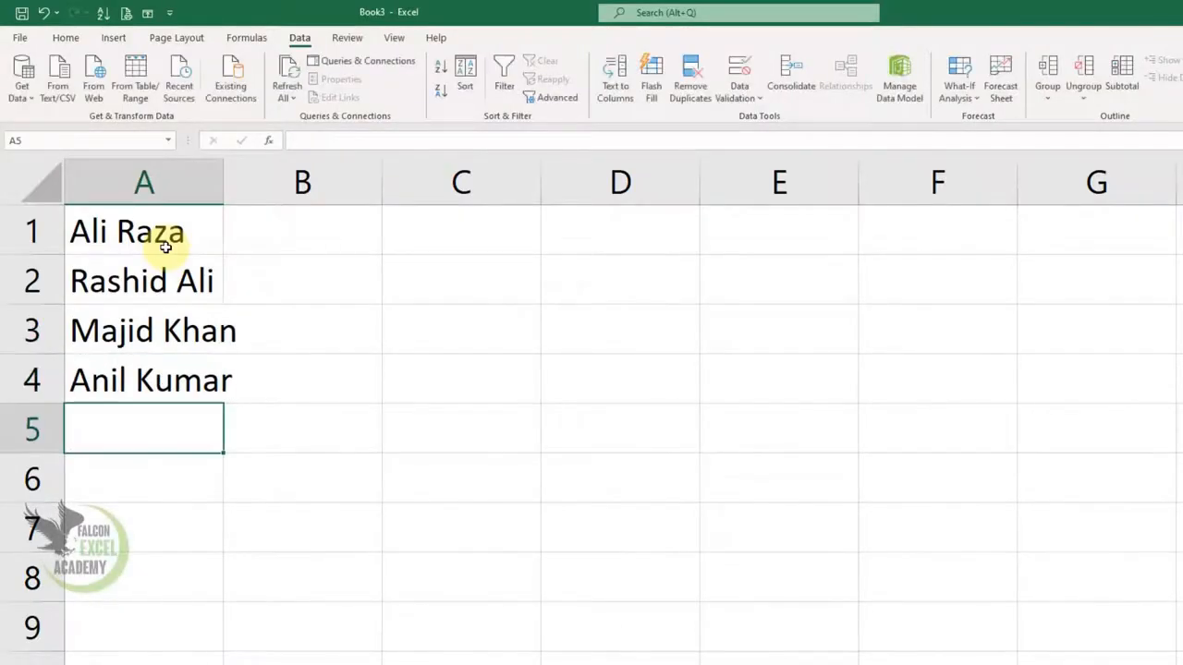
Enter two more sample full names, first and last, in cells A5 and A6.
{"action": "type", "text": "Sajda"}
{"action": "key", "text": "BackSpace"}
{"action": "key", "text": "BackSpace"}
{"action": "type", "text": "ajid"}
{"action": "key", "text": "BackSpace"}
{"action": "type", "text": "n Kumar"}
{"action": "key", "text": "Return"}
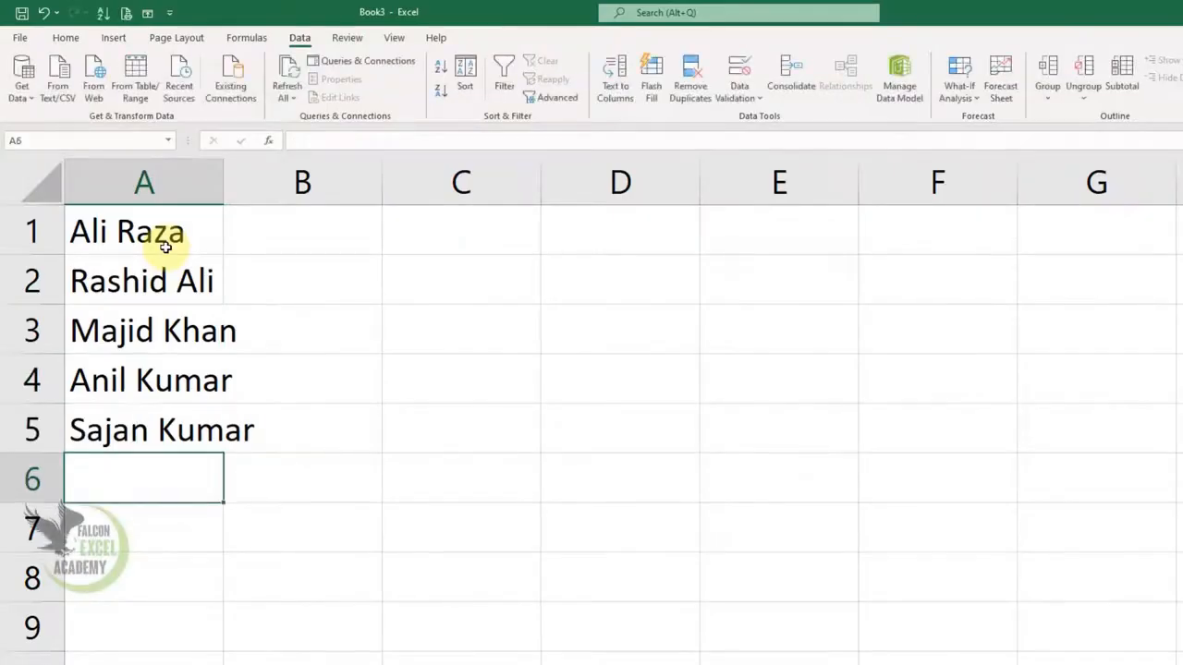
{"action": "type", "text": "Gopal D"}
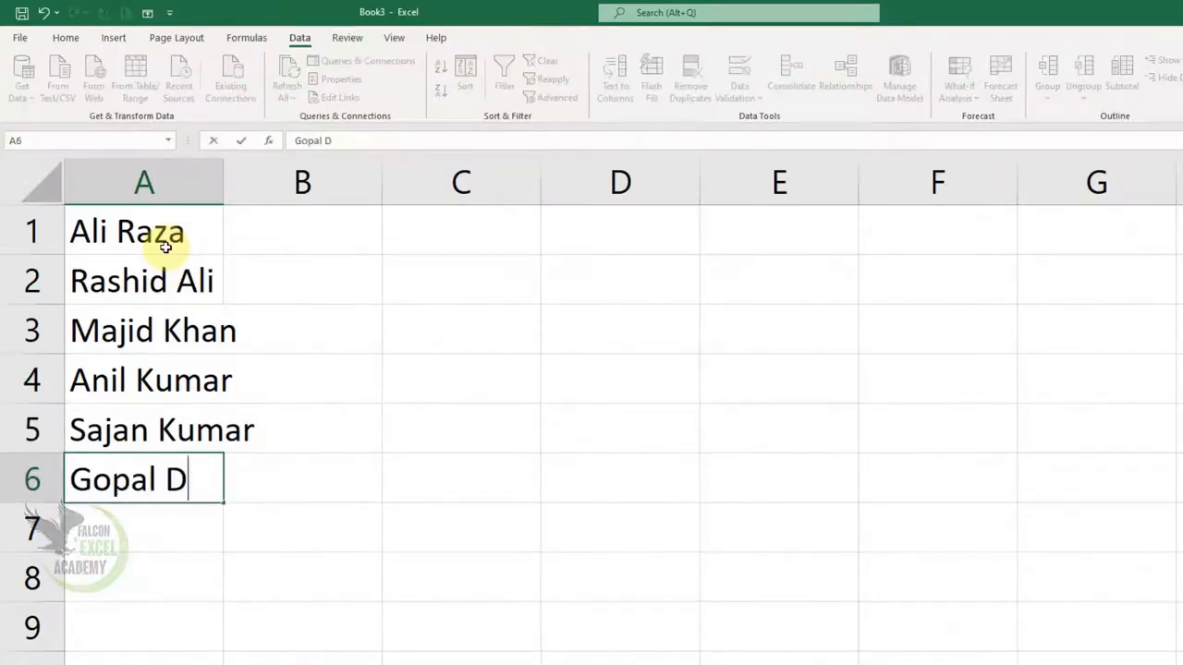
{"action": "type", "text": "as s"}
{"action": "key", "text": "Return"}
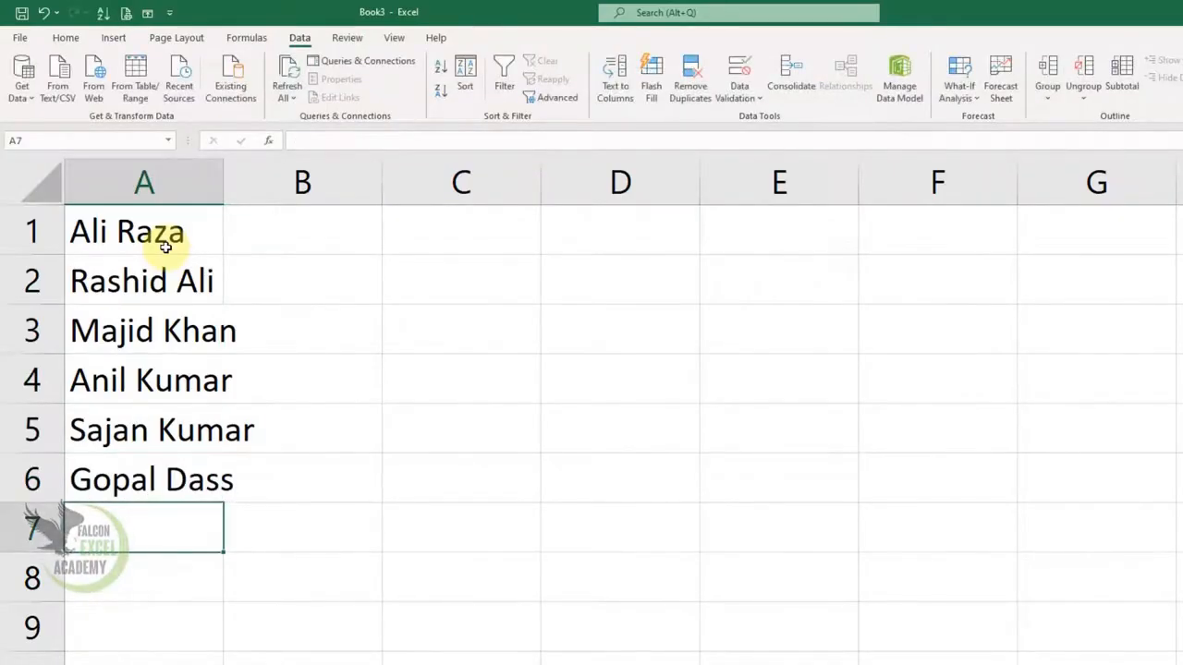
Enter another sample full name in cell A7 and autofit column A to its contents.
{"action": "type", "text": "Nadee"}
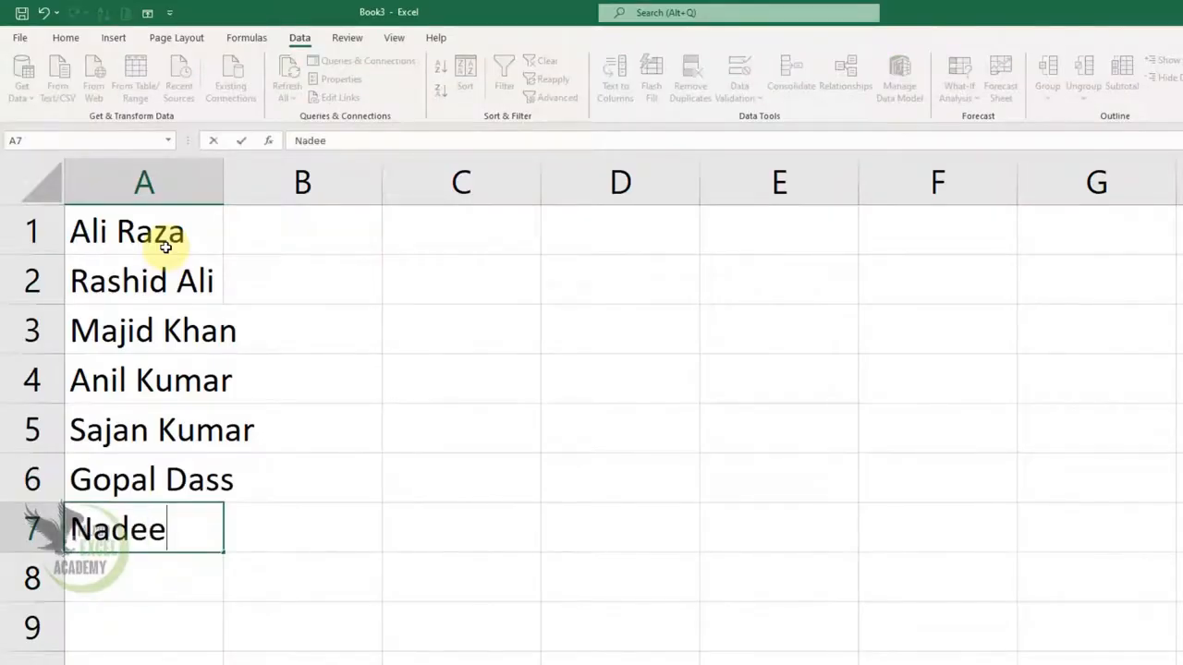
{"action": "type", "text": "m Faheem"}
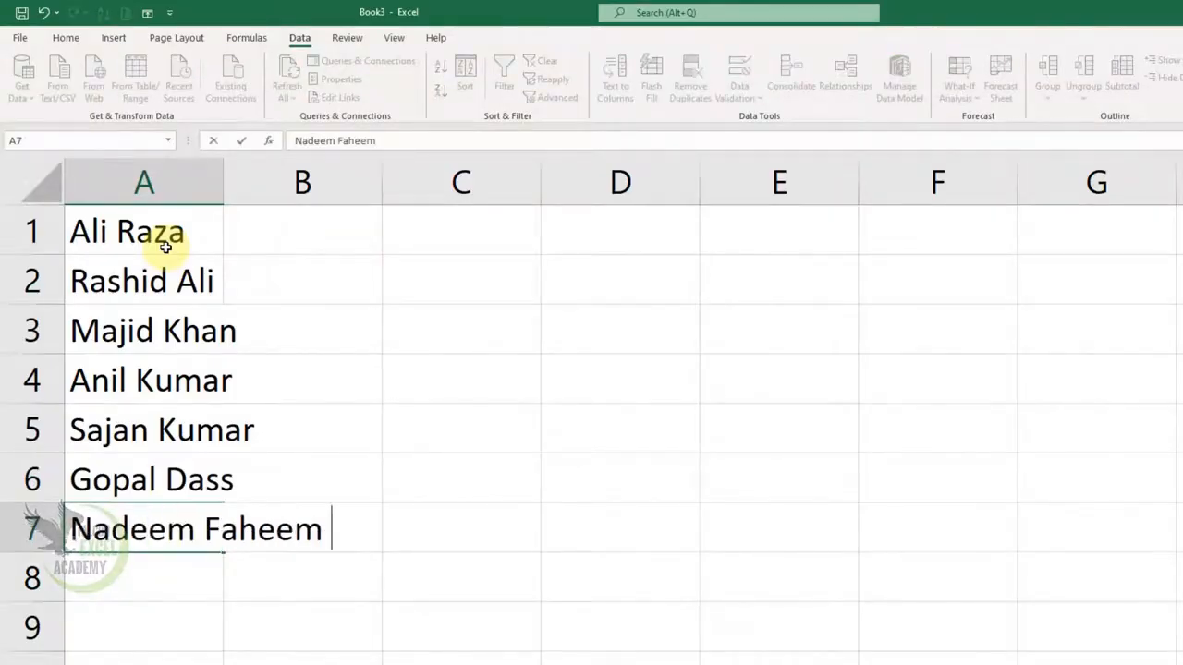
{"action": "key", "text": "Return"}
{"action": "left_click_drag", "start_coordinate": [220, 196], "coordinate": [218, 196]}
{"action": "double_click", "coordinate": [228, 186]}
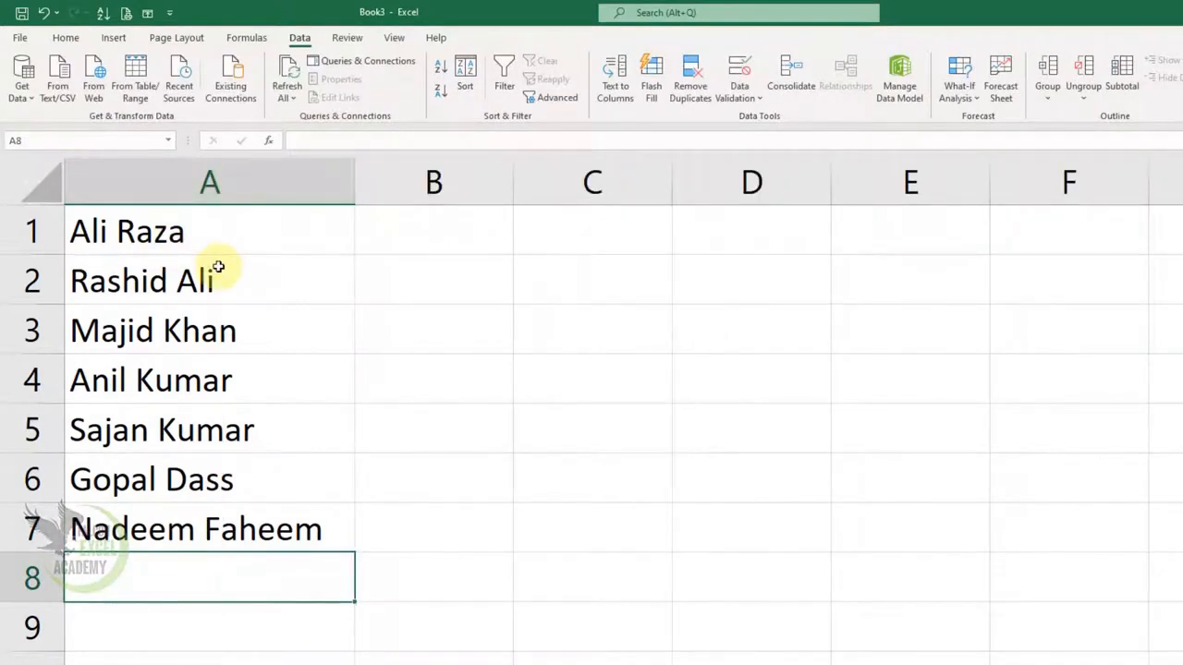
Enter the first name from A1 in cell B1 and Flash Fill the remaining first names down column B.
{"action": "left_click", "coordinate": [391, 227]}
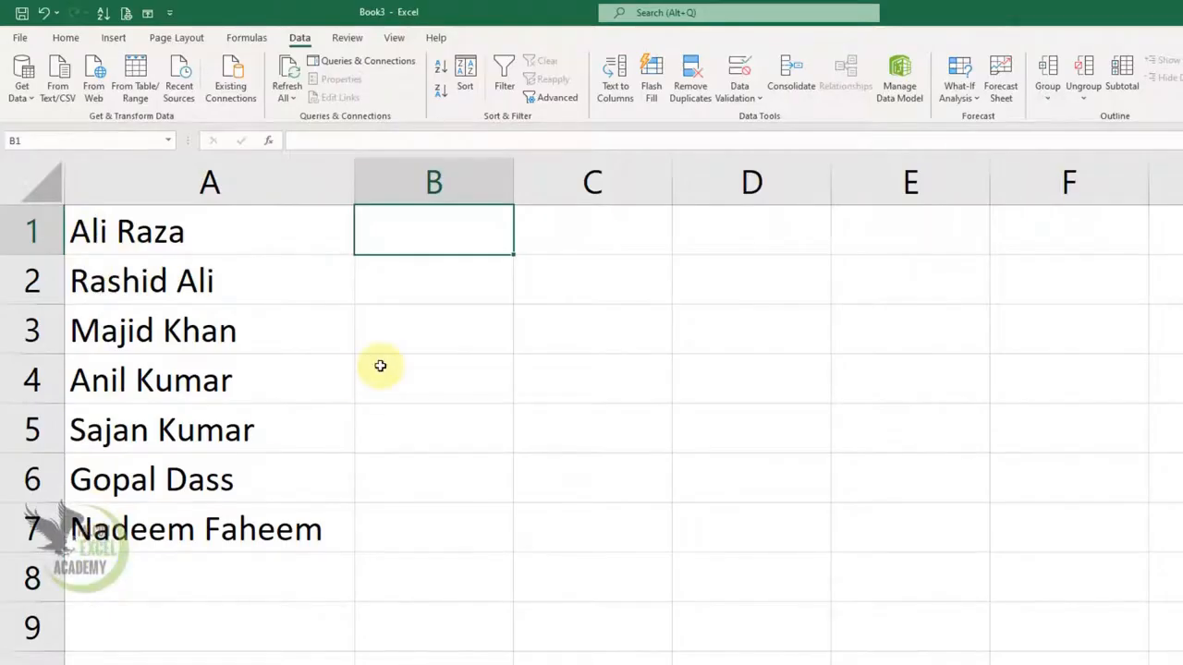
{"action": "type", "text": "ALi"}
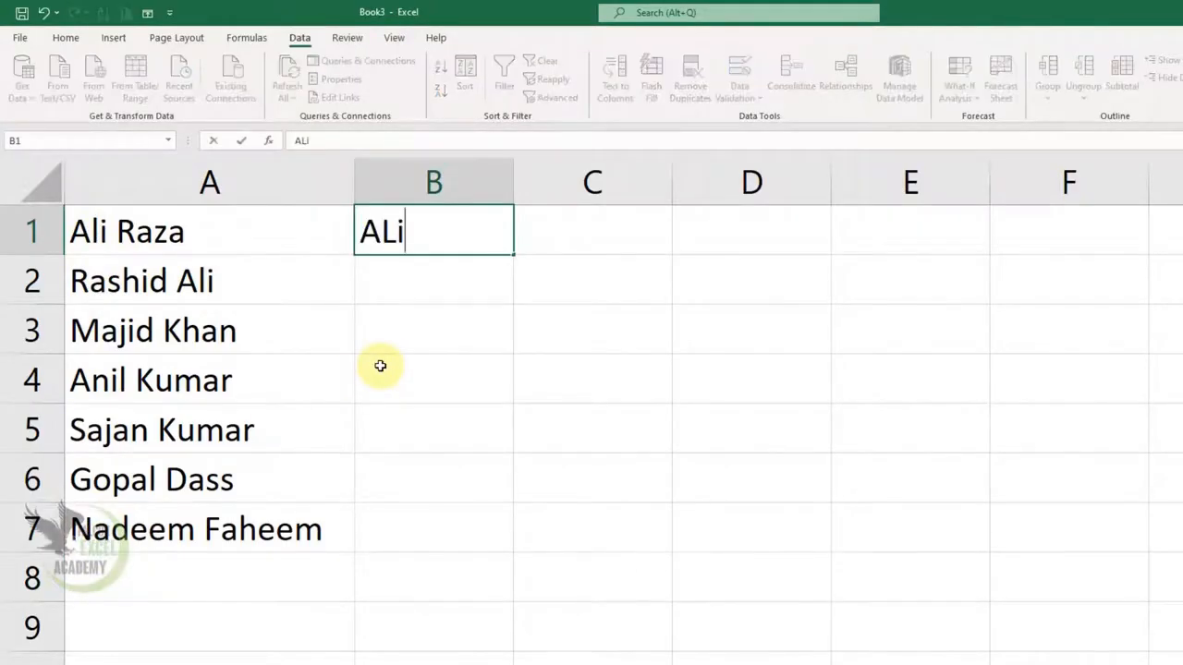
{"action": "key", "text": "Return"}
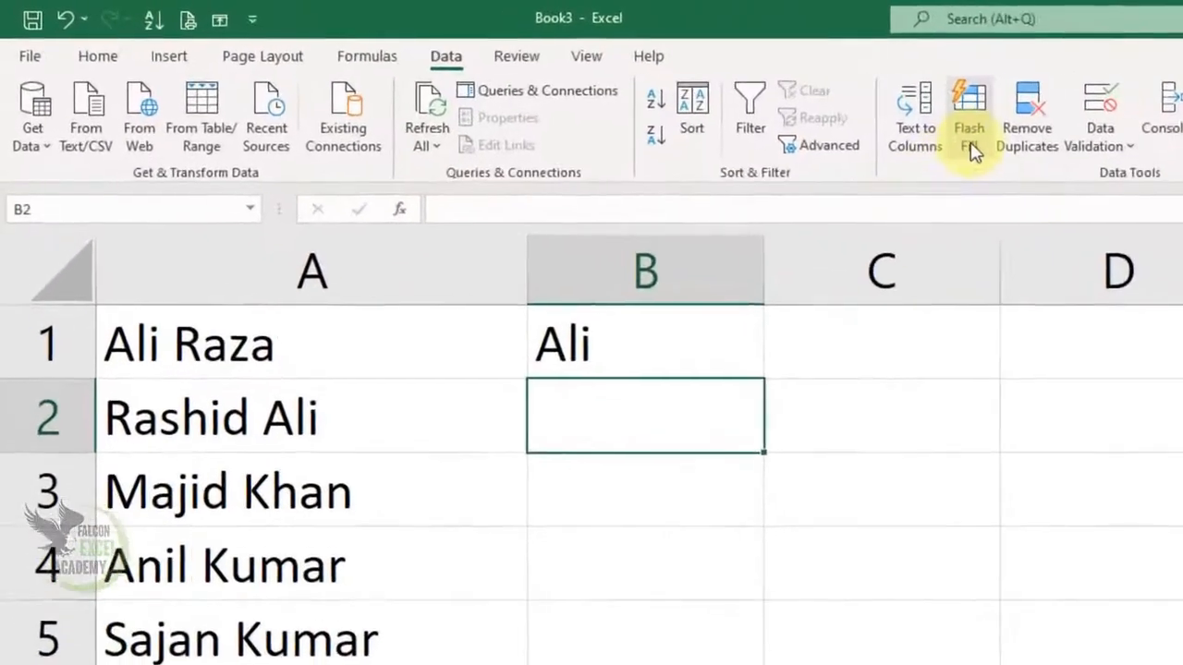
{"action": "left_click", "coordinate": [1009, 148]}
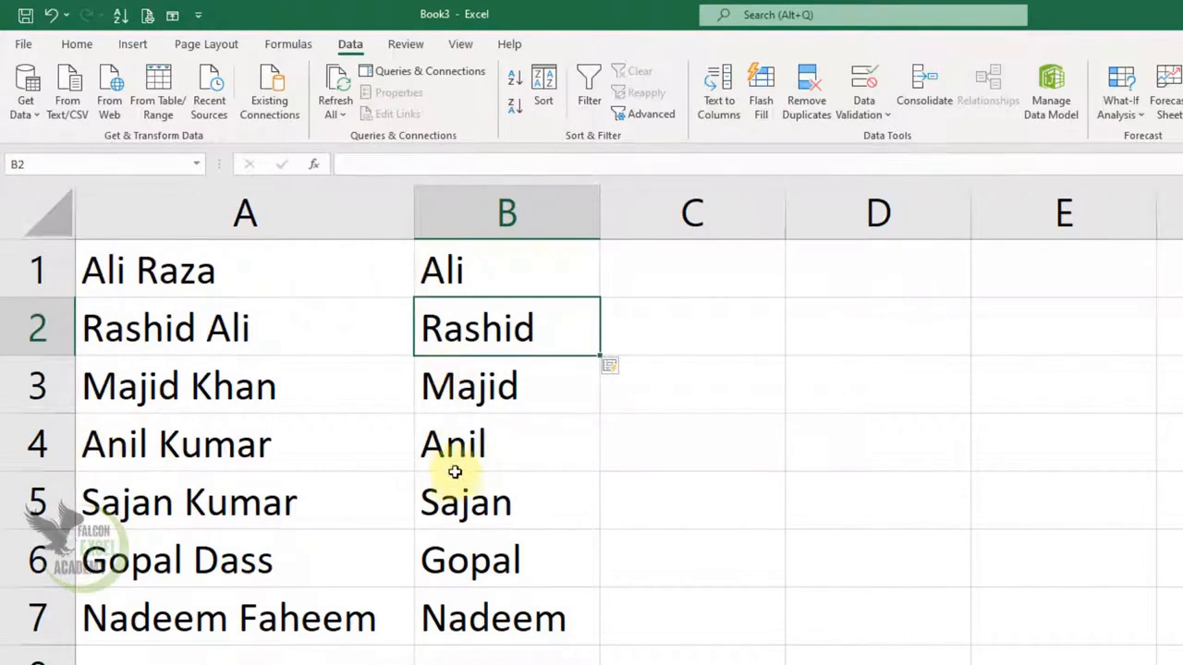
Enter the last name from A1 in cell C1 and Flash Fill the remaining last names down column C.
{"action": "left_click", "coordinate": [663, 268]}
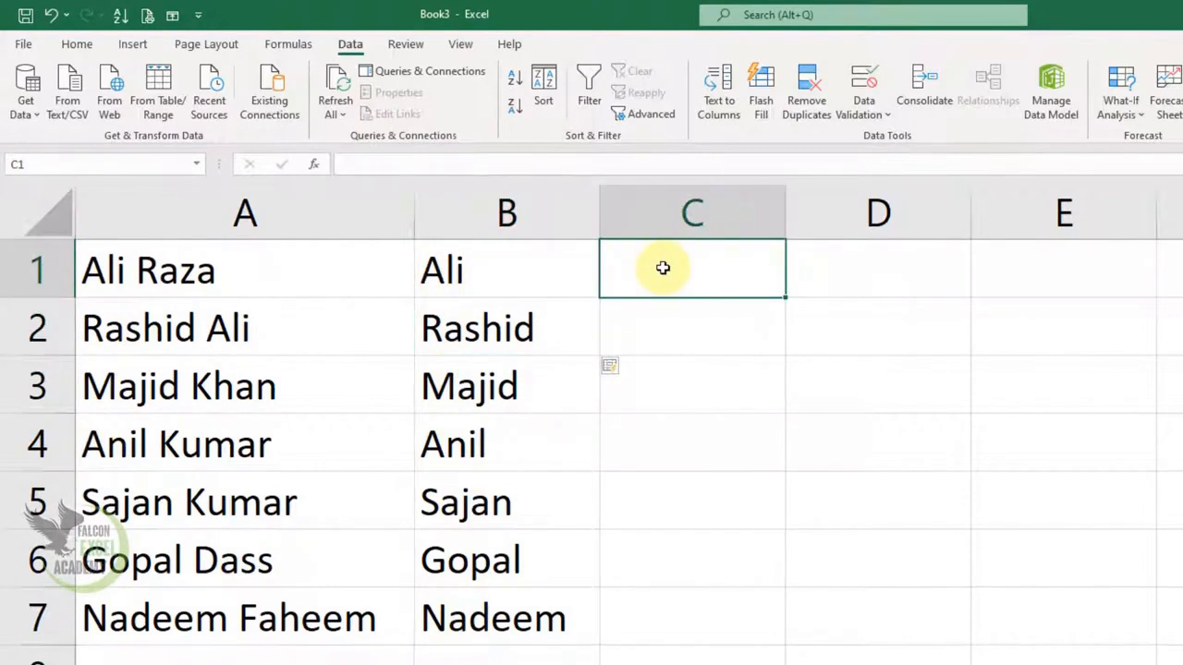
{"action": "type", "text": "Raza"}
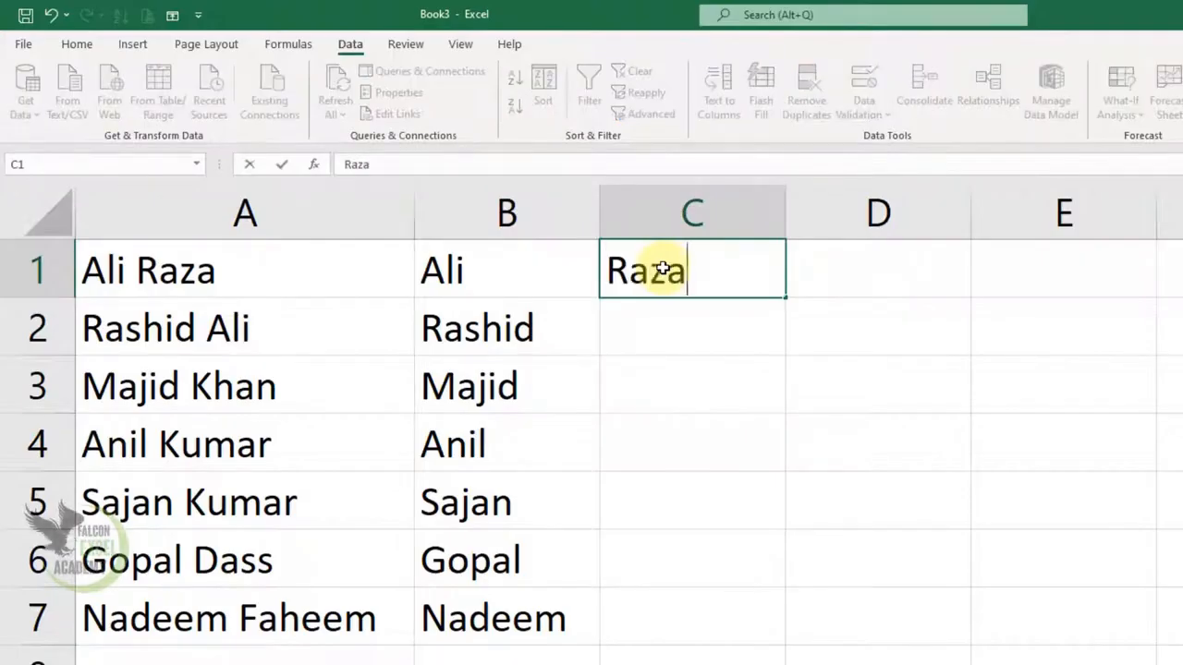
{"action": "key", "text": "Return"}
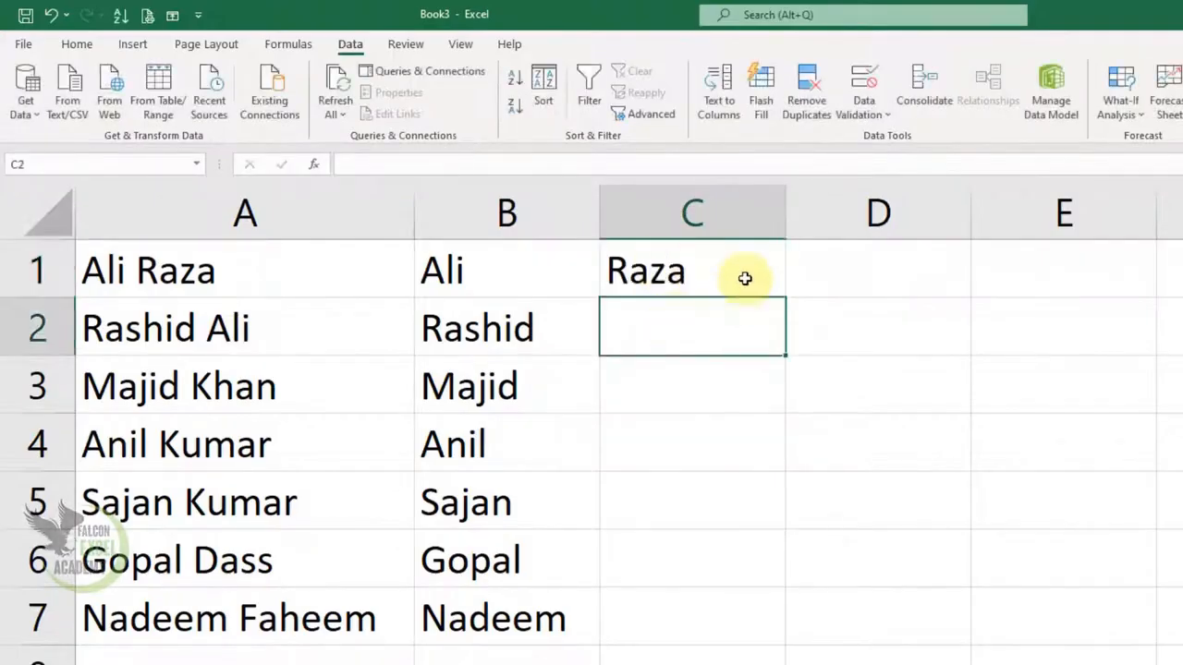
{"action": "left_click", "coordinate": [762, 102]}
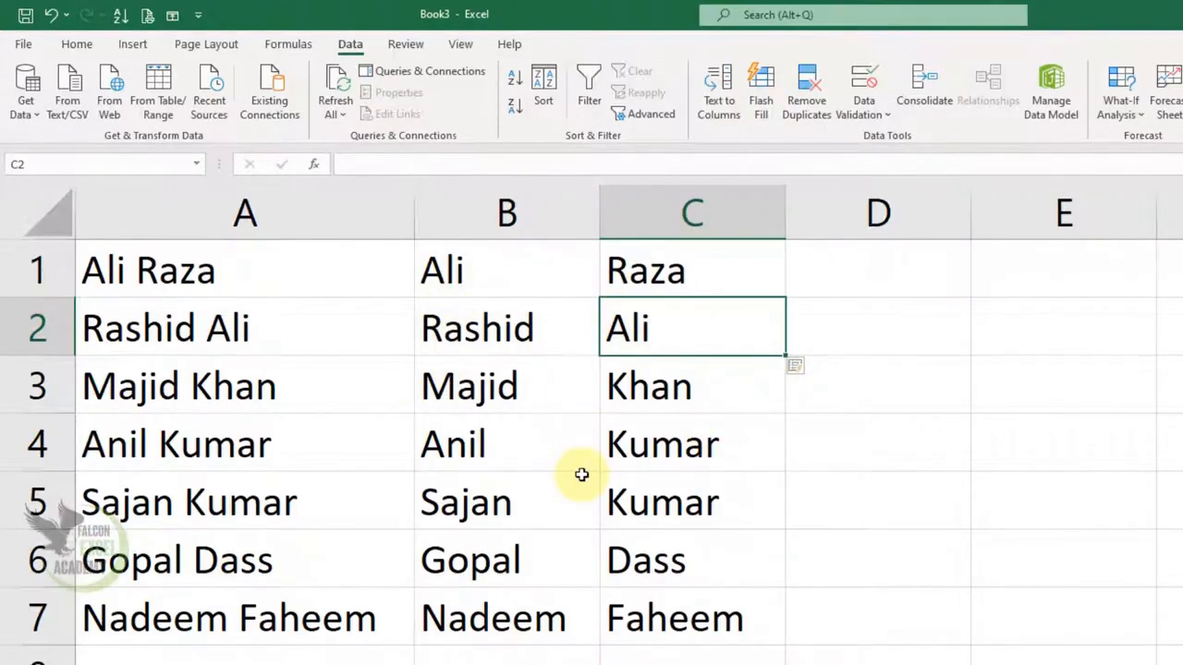
Delete column A containing the full names.
{"action": "left_click", "coordinate": [299, 212]}
{"action": "right_click", "coordinate": [300, 214]}
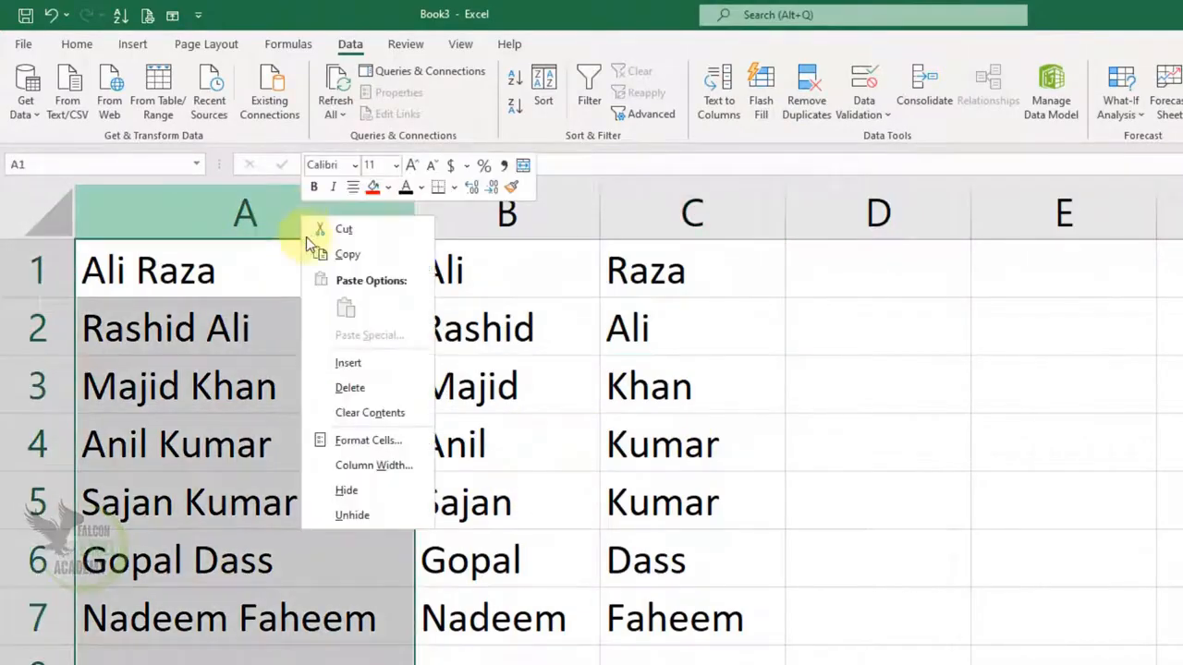
{"action": "left_click", "coordinate": [348, 388]}
{"action": "left_click", "coordinate": [406, 386]}
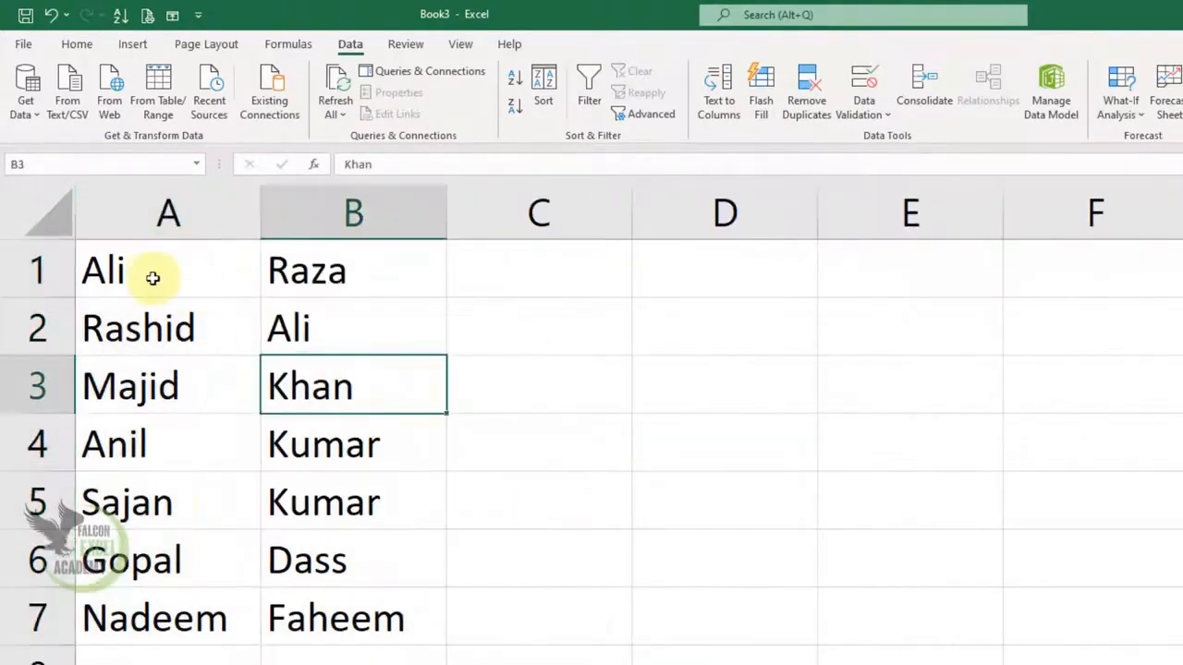
Enter the date 06-02-2021 in cell C1 and fill it as a daily series down to C7.
{"action": "left_click", "coordinate": [572, 276]}
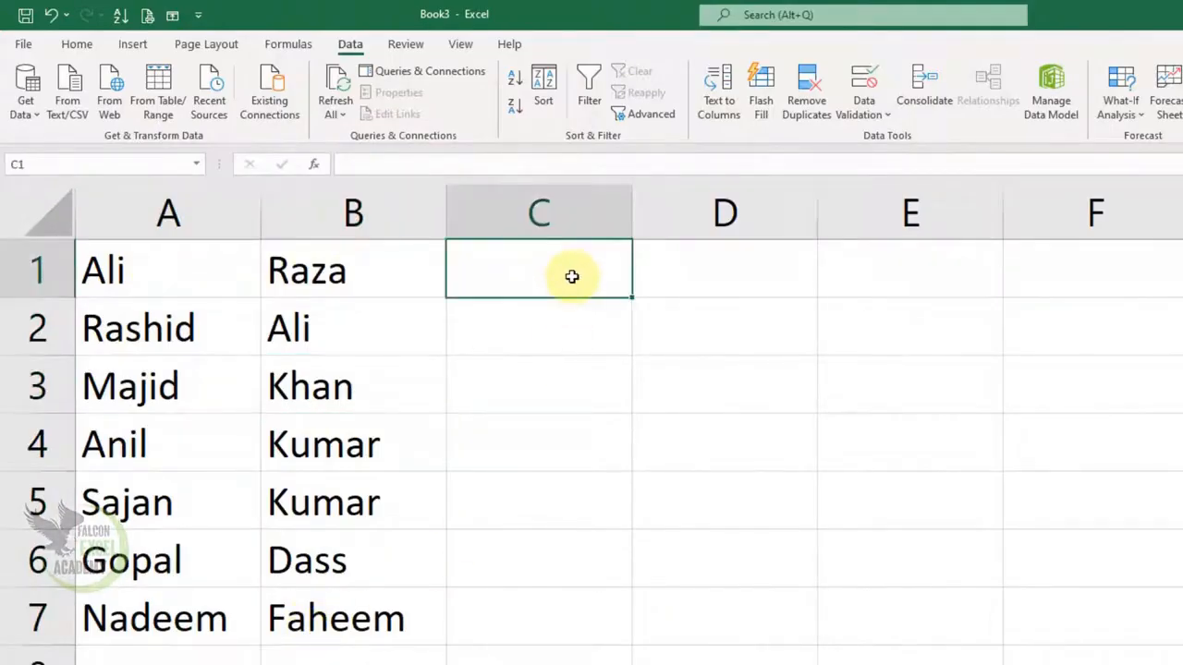
{"action": "type", "text": "06-02-"}
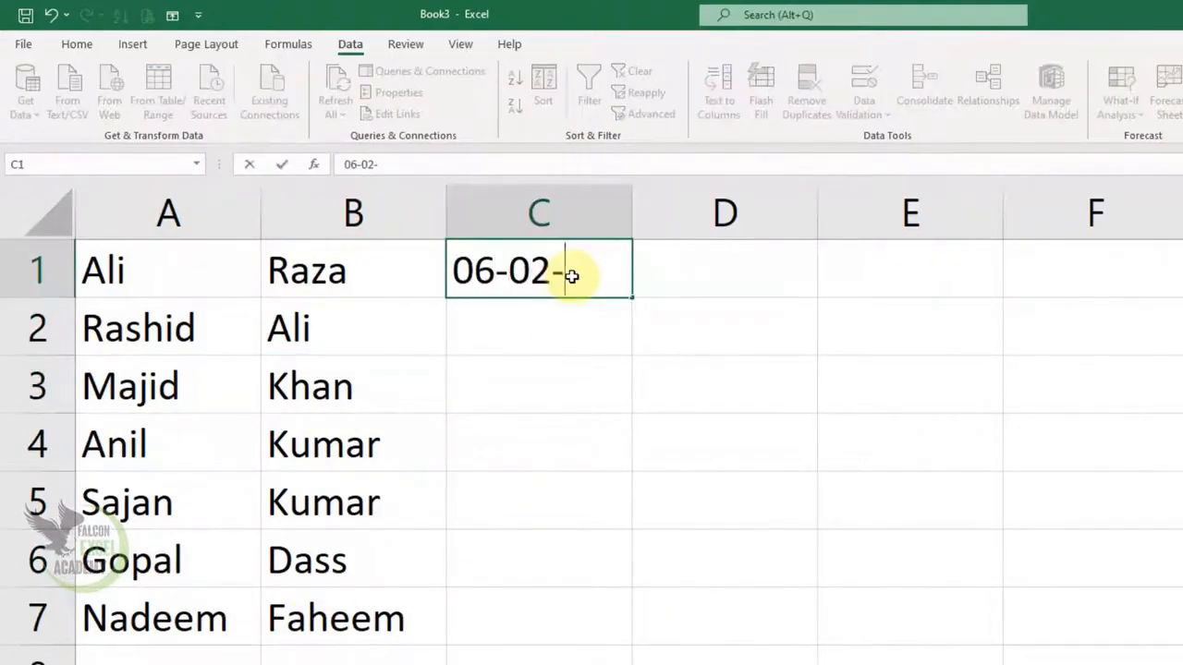
{"action": "type", "text": "2021"}
{"action": "key", "text": "Return"}
{"action": "left_click", "coordinate": [573, 268]}
{"action": "left_click_drag", "start_coordinate": [633, 296], "coordinate": [637, 646]}
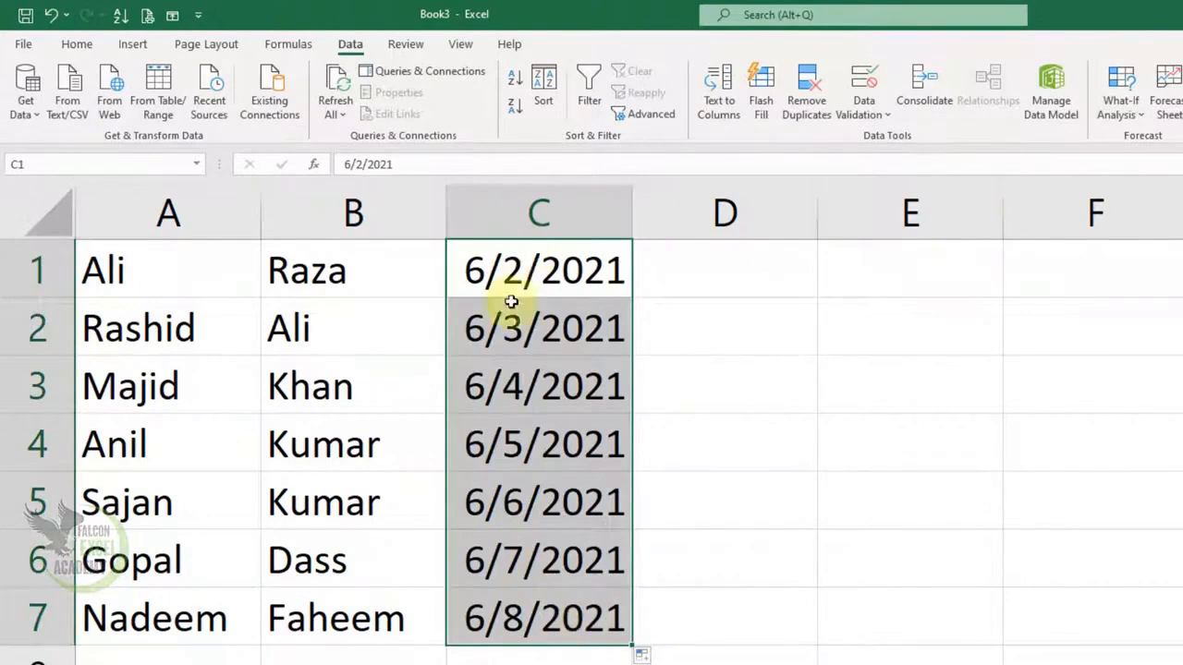
Enter the year 2021 in cell D1 and Flash Fill the years of the dates down column D.
{"action": "left_click", "coordinate": [750, 280]}
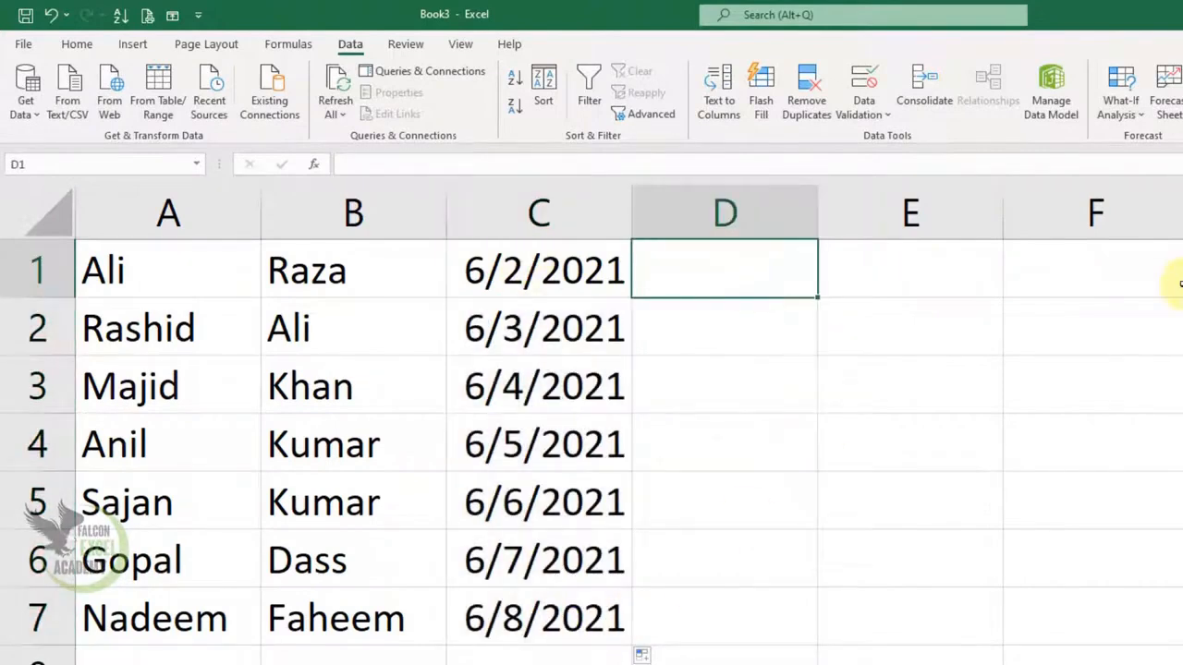
{"action": "type", "text": "2021"}
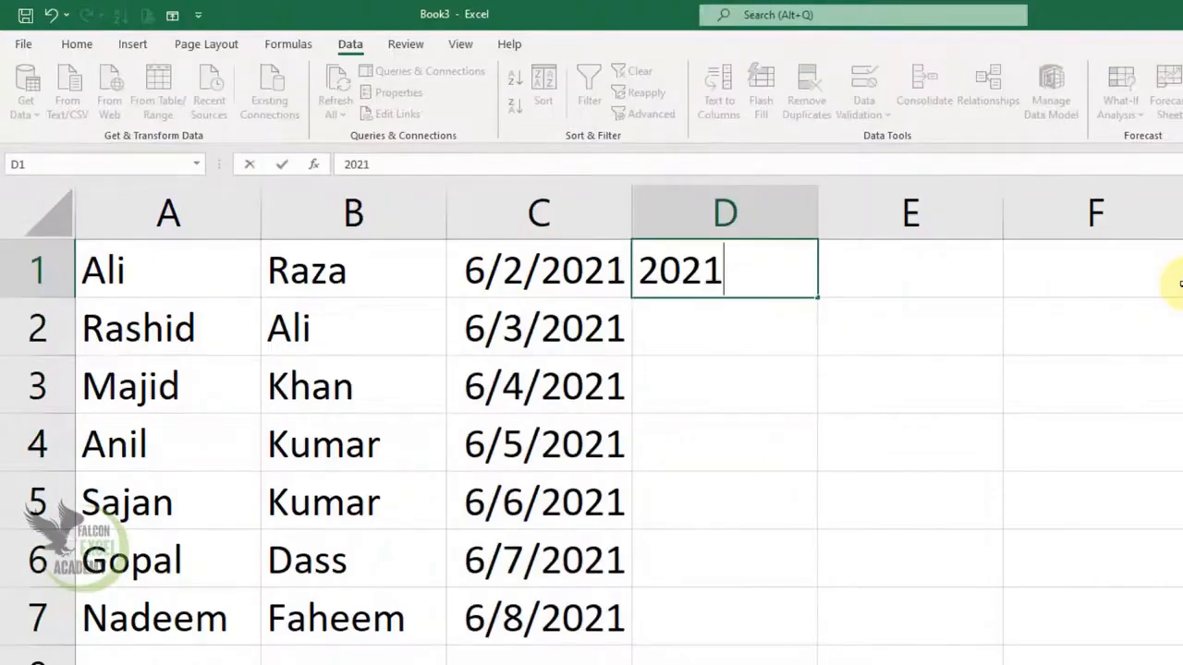
{"action": "key", "text": "Return"}
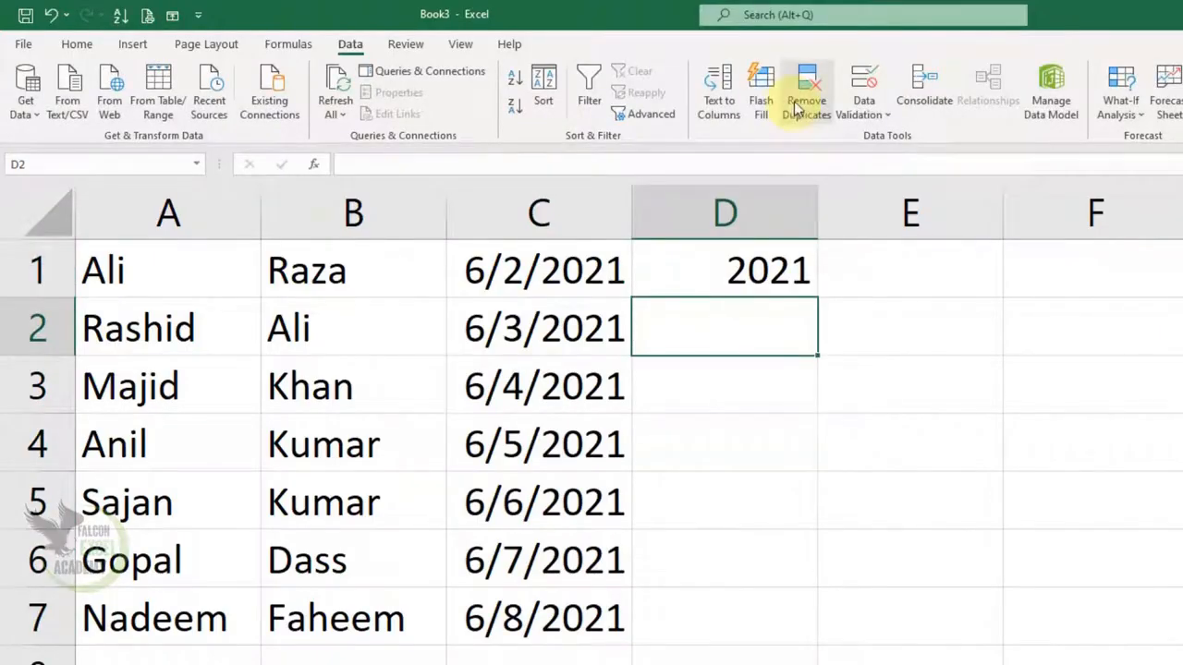
{"action": "left_click", "coordinate": [762, 103]}
Enter the day 2 in cell E1 and Flash Fill the days of the dates down column E.
{"action": "left_click", "coordinate": [916, 280]}
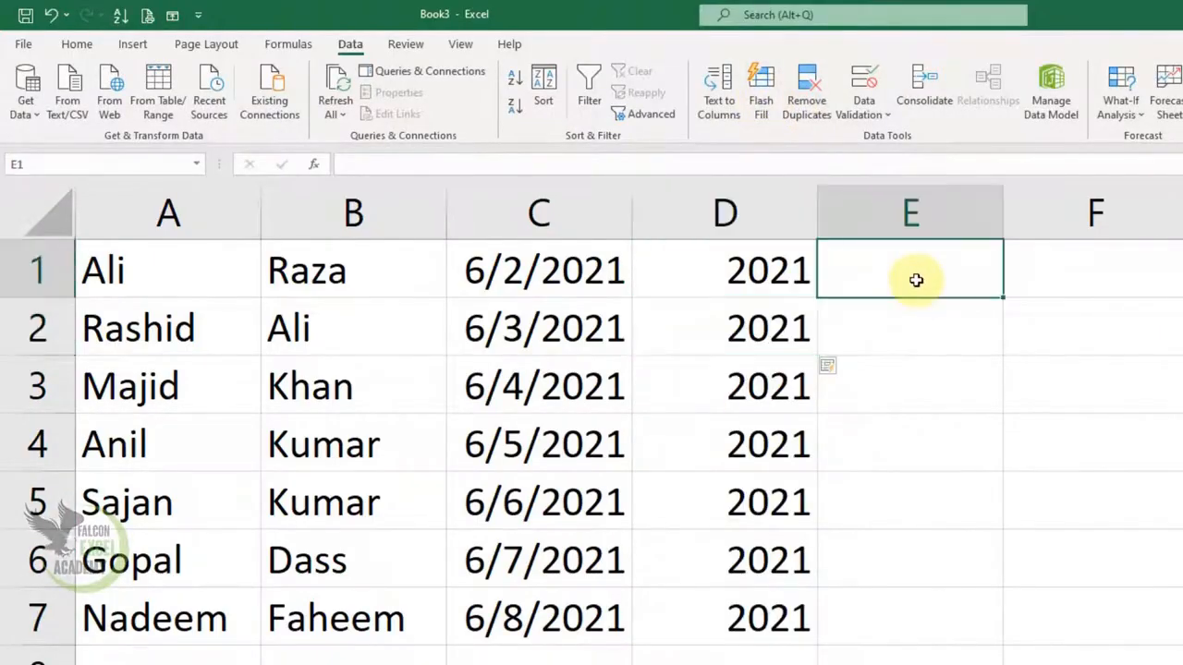
{"action": "type", "text": "2"}
{"action": "key", "text": "Return"}
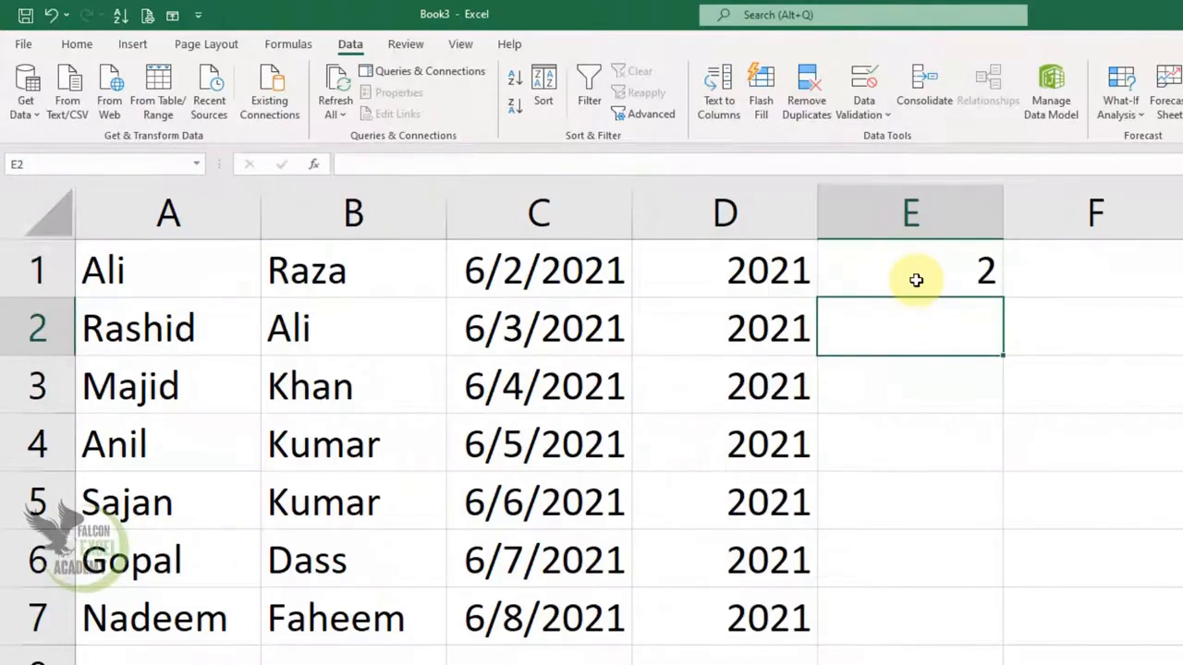
{"action": "left_click", "coordinate": [765, 98]}
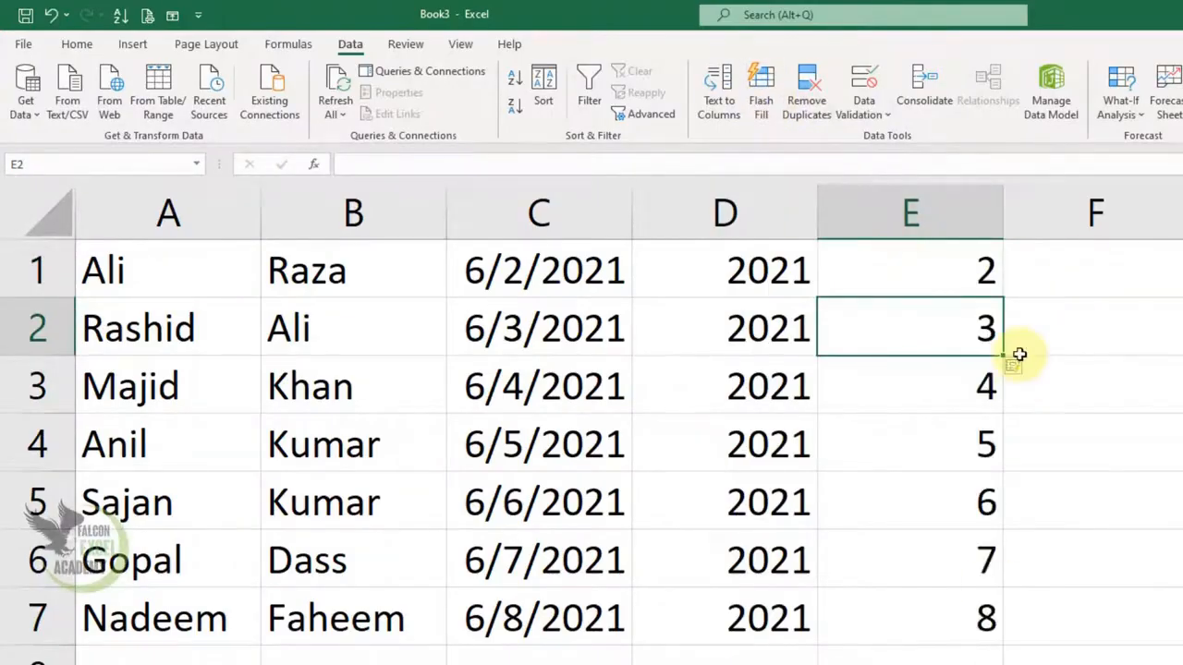
Enter the month 6 in cell F1 and Flash Fill the months of the dates down column F.
{"action": "left_click", "coordinate": [1082, 265]}
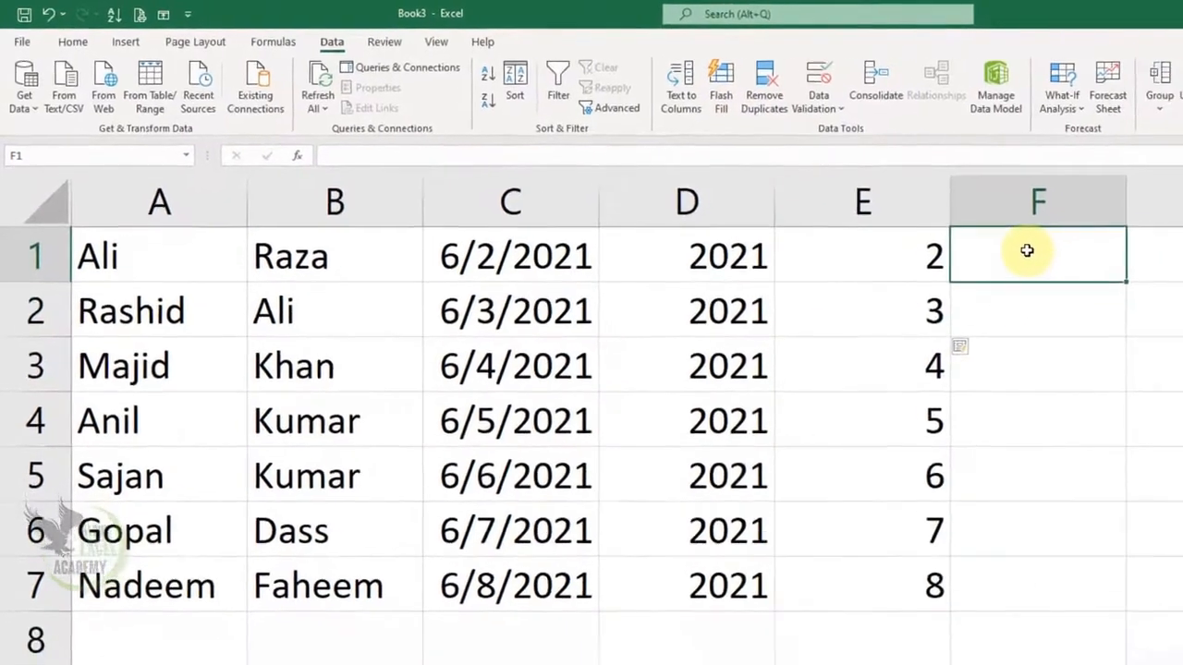
{"action": "type", "text": "6"}
{"action": "key", "text": "Return"}
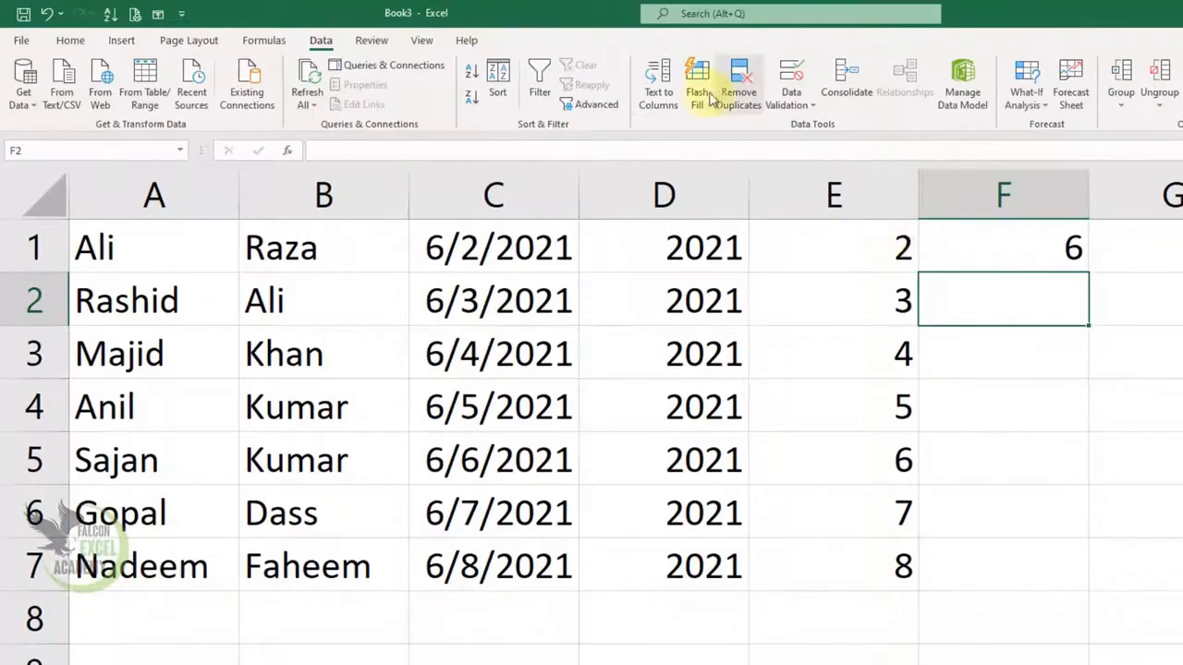
{"action": "left_click", "coordinate": [710, 98]}
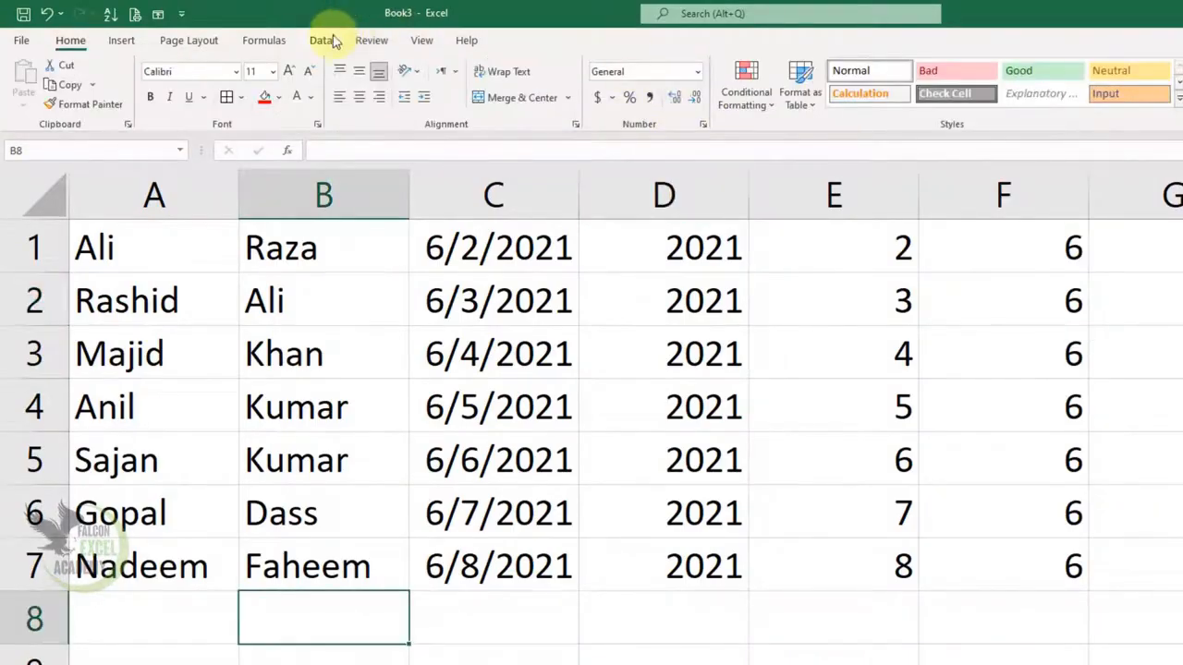
On Sheet3, highlight duplicate values in A1:A8 using conditional formatting with Light Red Fill with Dark Red Text.
{"action": "left_click", "coordinate": [320, 40]}
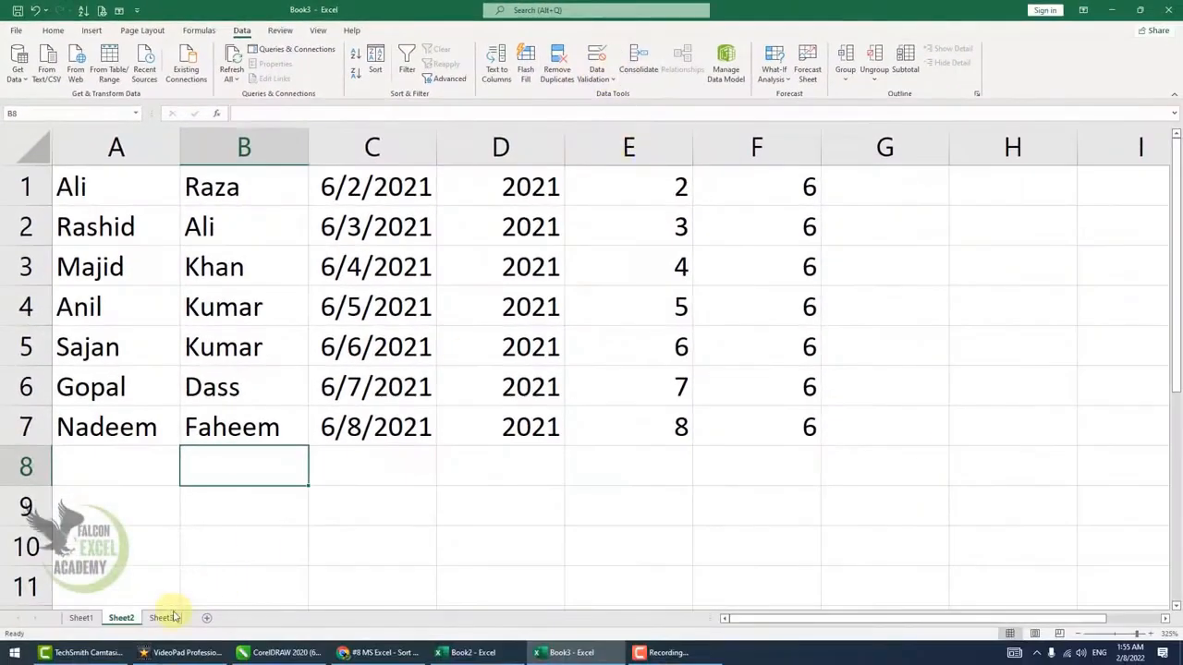
{"action": "left_click", "coordinate": [171, 617]}
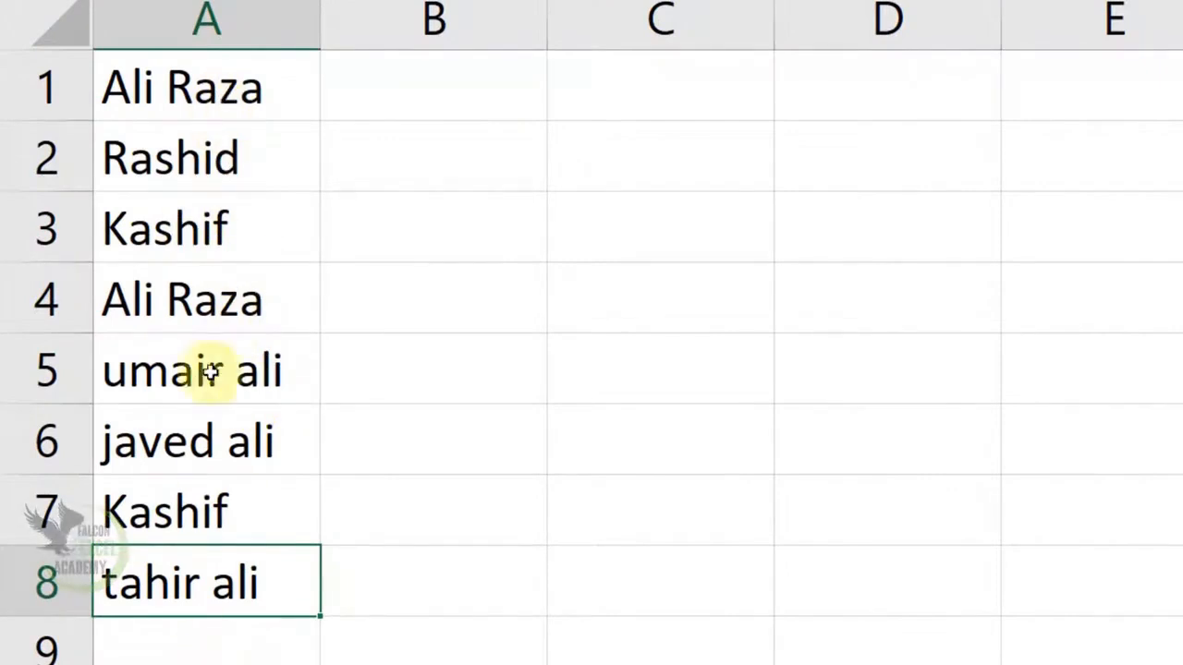
{"action": "left_click_drag", "start_coordinate": [180, 87], "coordinate": [262, 565]}
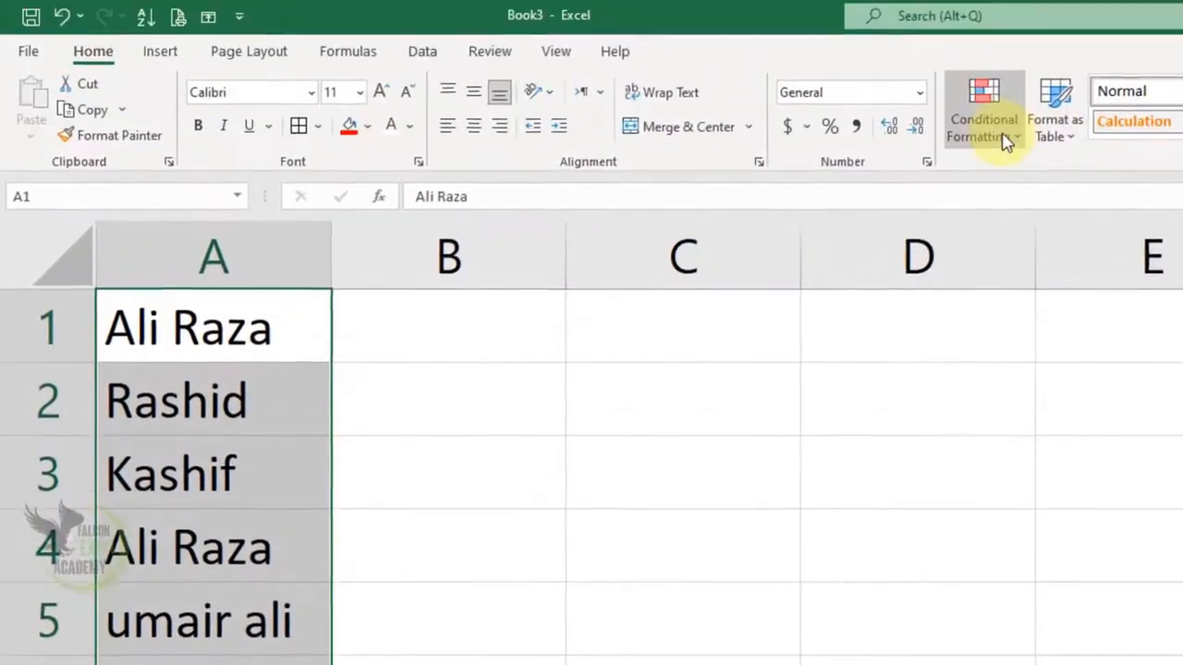
{"action": "left_click", "coordinate": [979, 21]}
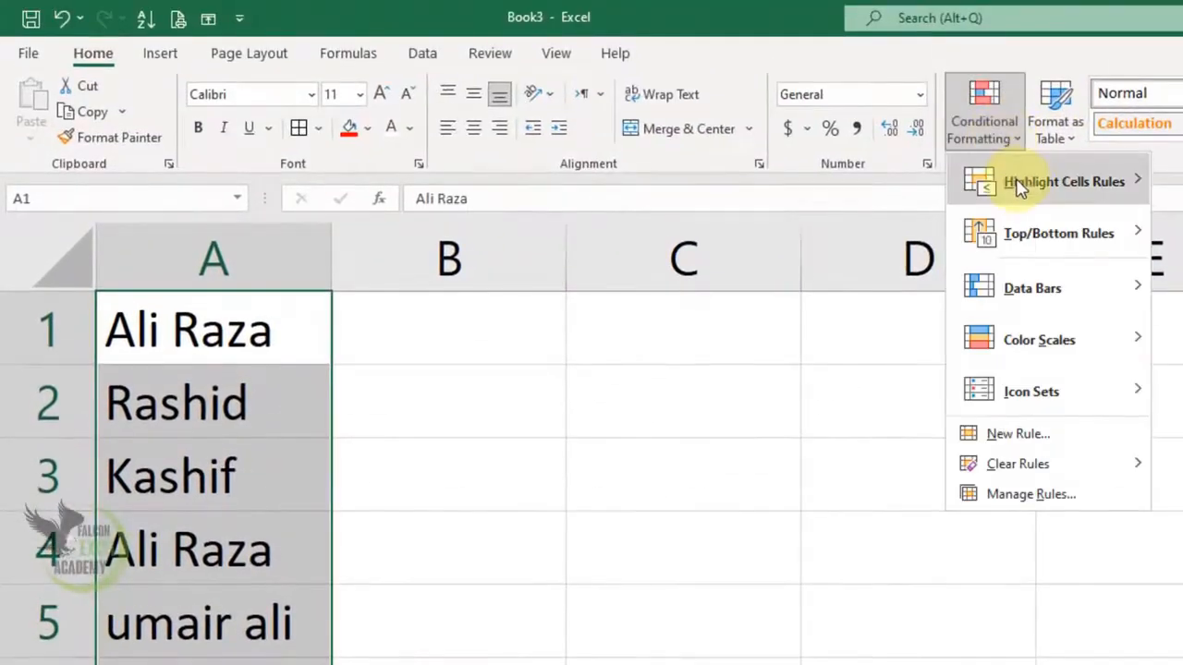
{"action": "mouse_move", "coordinate": [969, 71]}
{"action": "left_click", "coordinate": [1160, 461]}
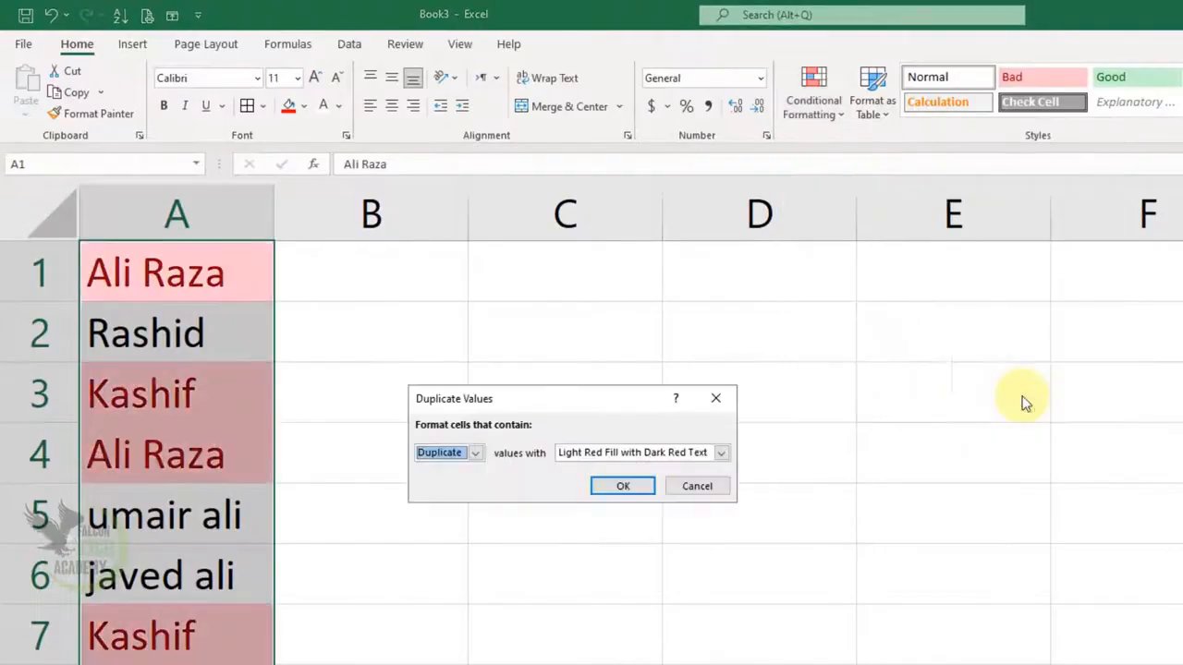
{"action": "left_click", "coordinate": [623, 486]}
{"action": "left_click", "coordinate": [572, 470]}
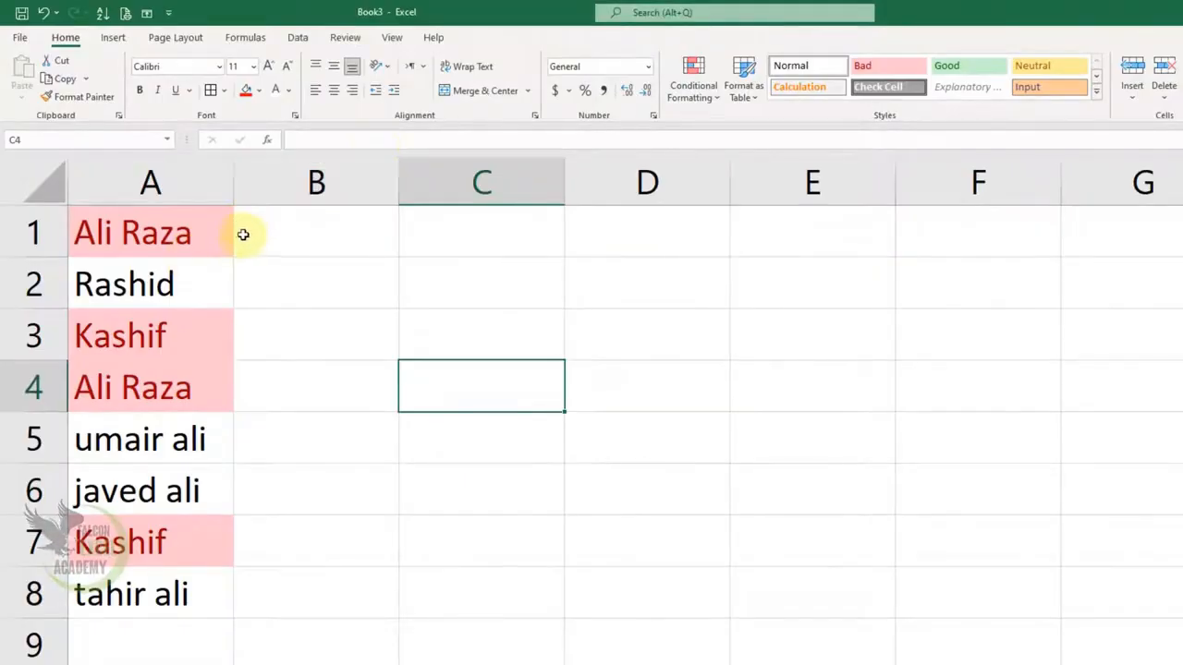
Remove the duplicate values from A1:A8, comparing on Column A.
{"action": "left_click_drag", "start_coordinate": [174, 232], "coordinate": [158, 594]}
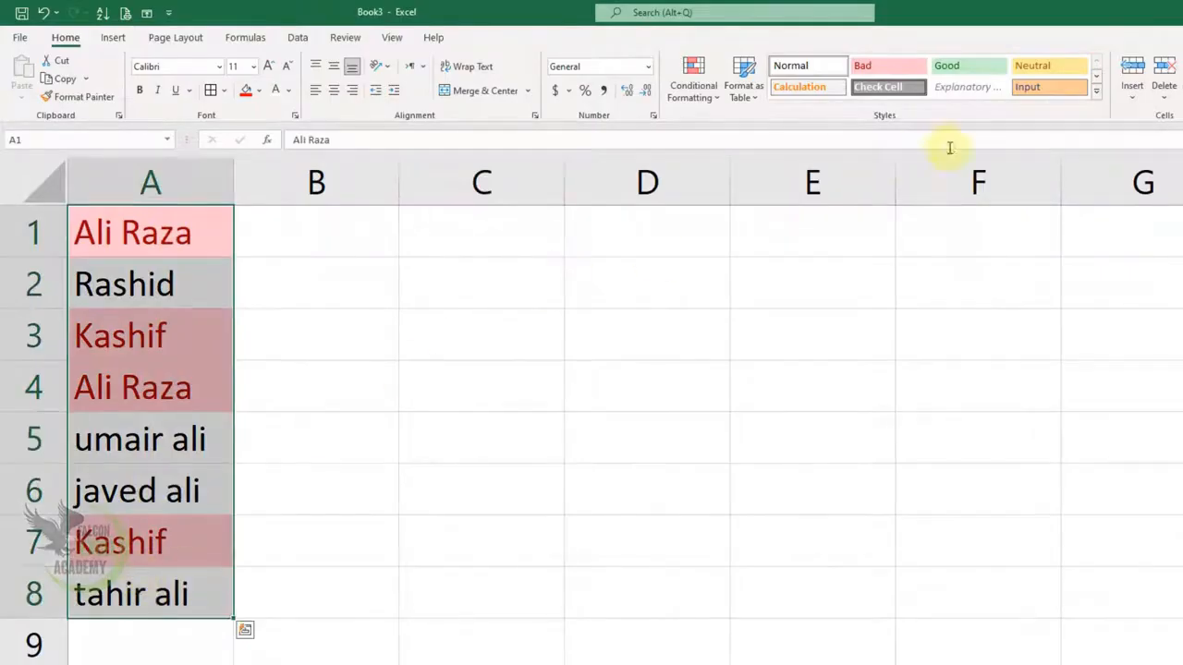
{"action": "left_click", "coordinate": [298, 38]}
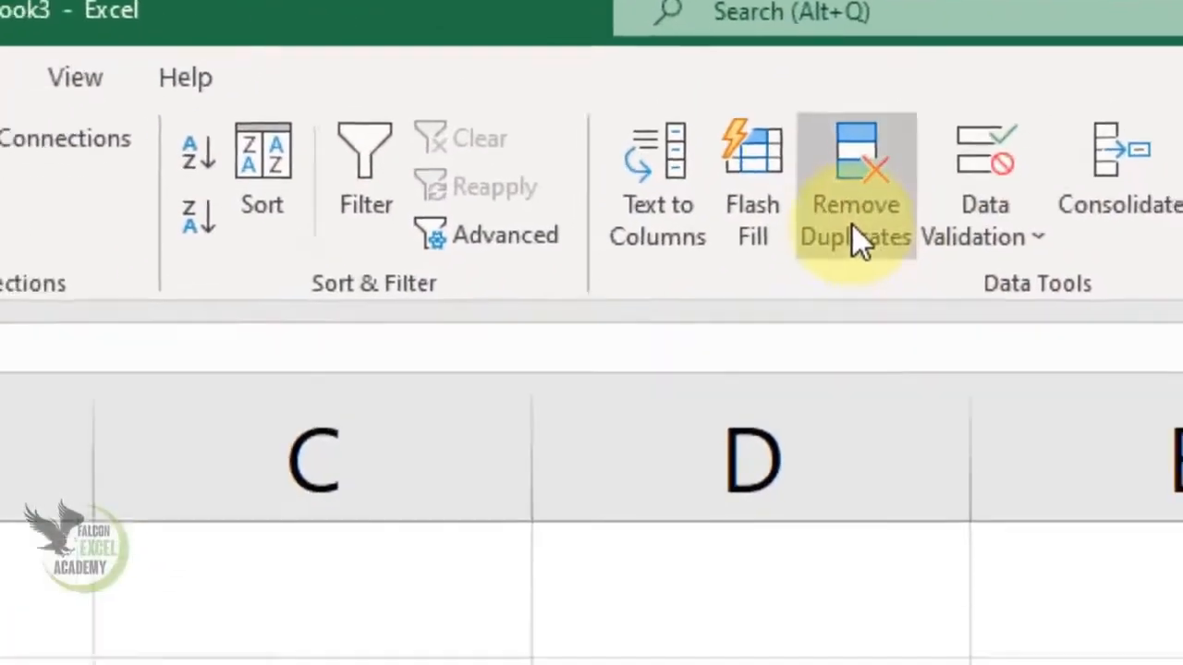
{"action": "left_click", "coordinate": [851, 223]}
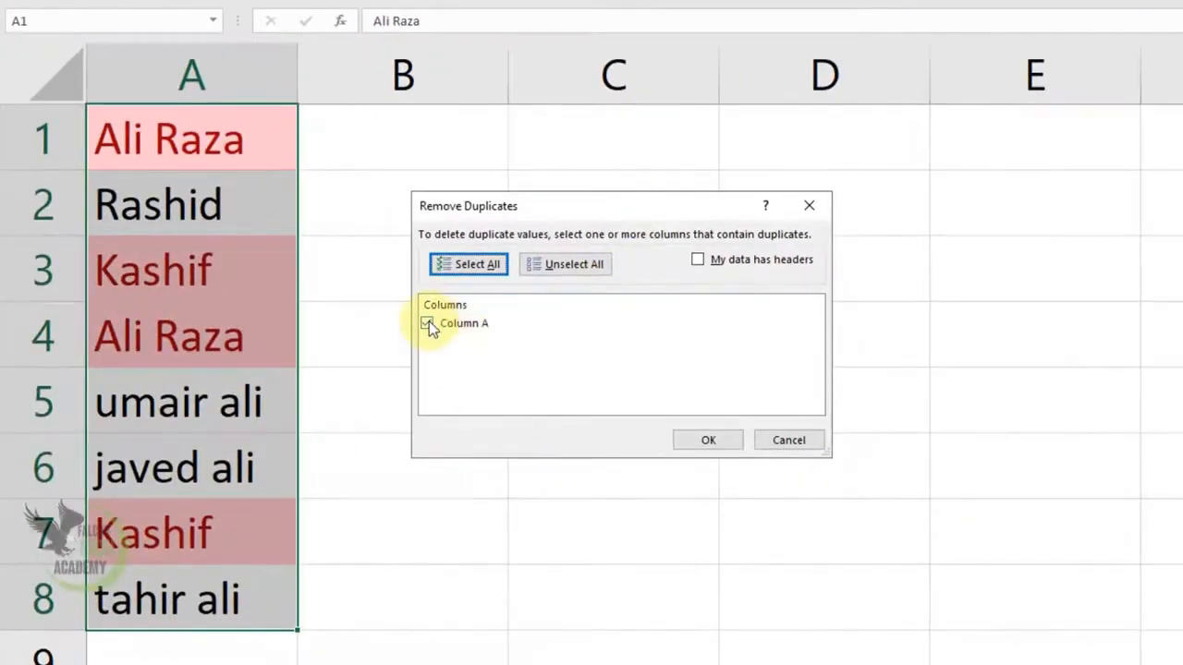
{"action": "left_click", "coordinate": [433, 322]}
{"action": "left_click", "coordinate": [693, 447]}
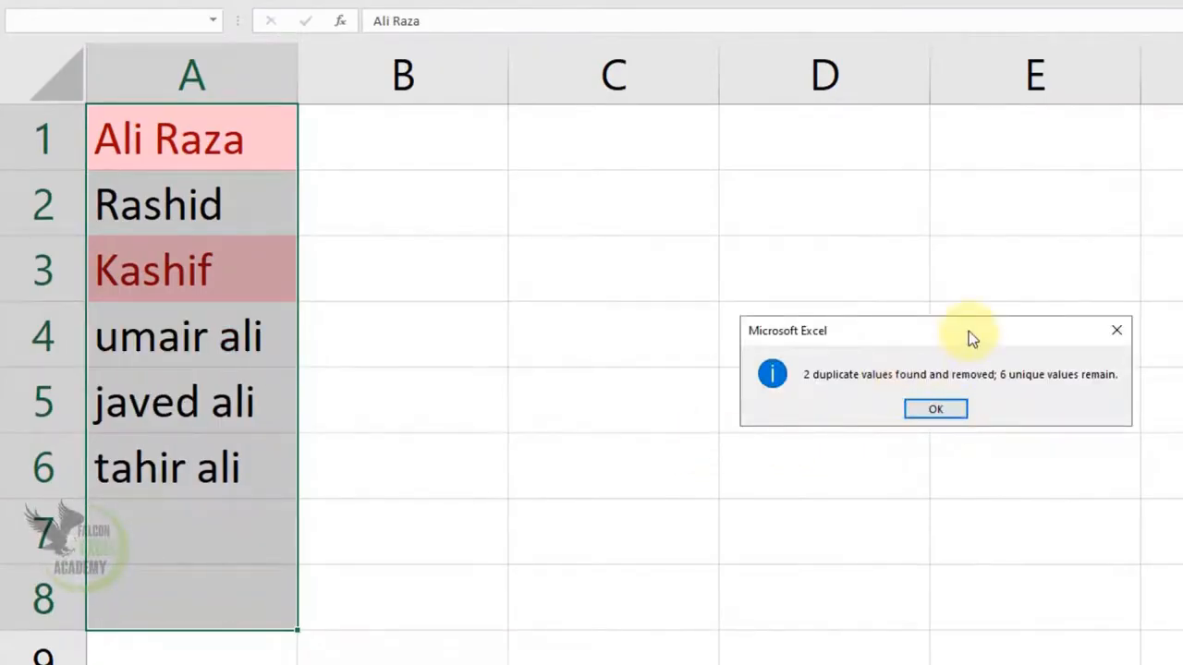
{"action": "left_click_drag", "start_coordinate": [969, 332], "coordinate": [586, 286]}
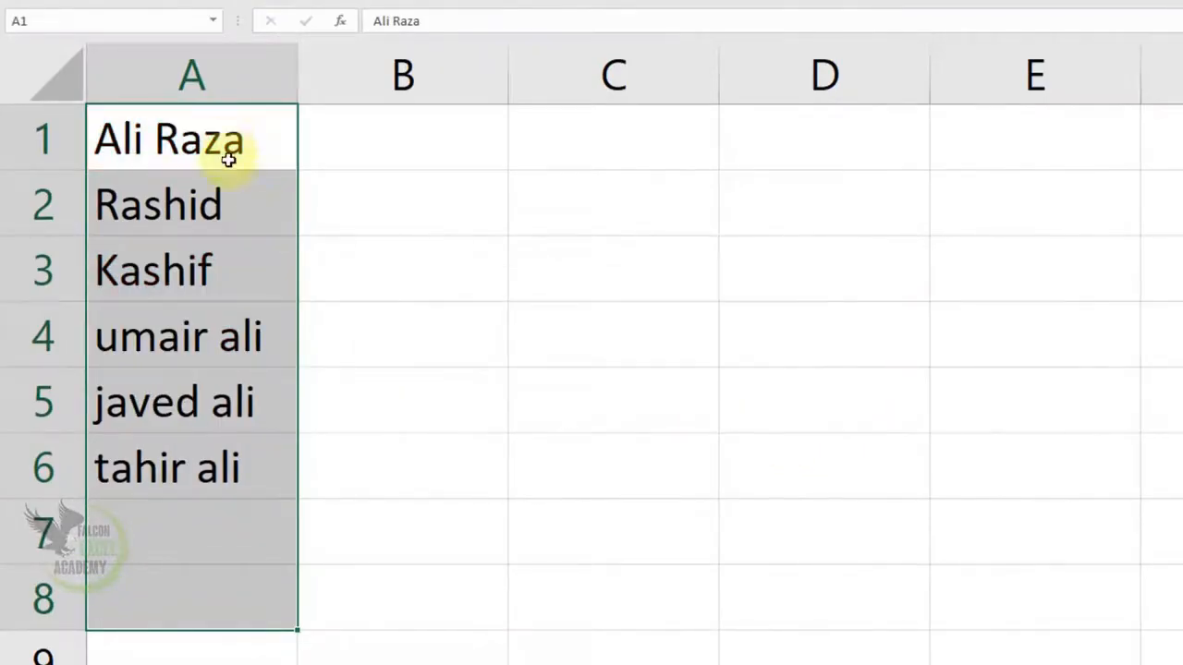
{"action": "left_click", "coordinate": [233, 324]}
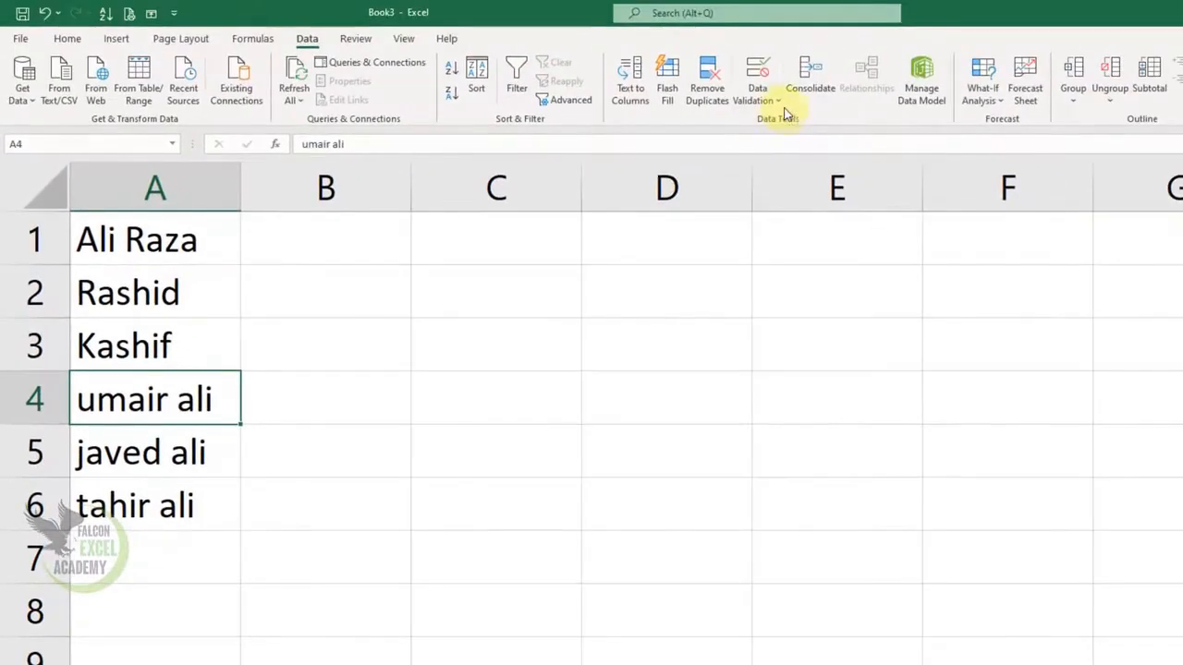
Add a new worksheet and enter the headers Name in A1 and Price in B1.
{"action": "left_click", "coordinate": [776, 102]}
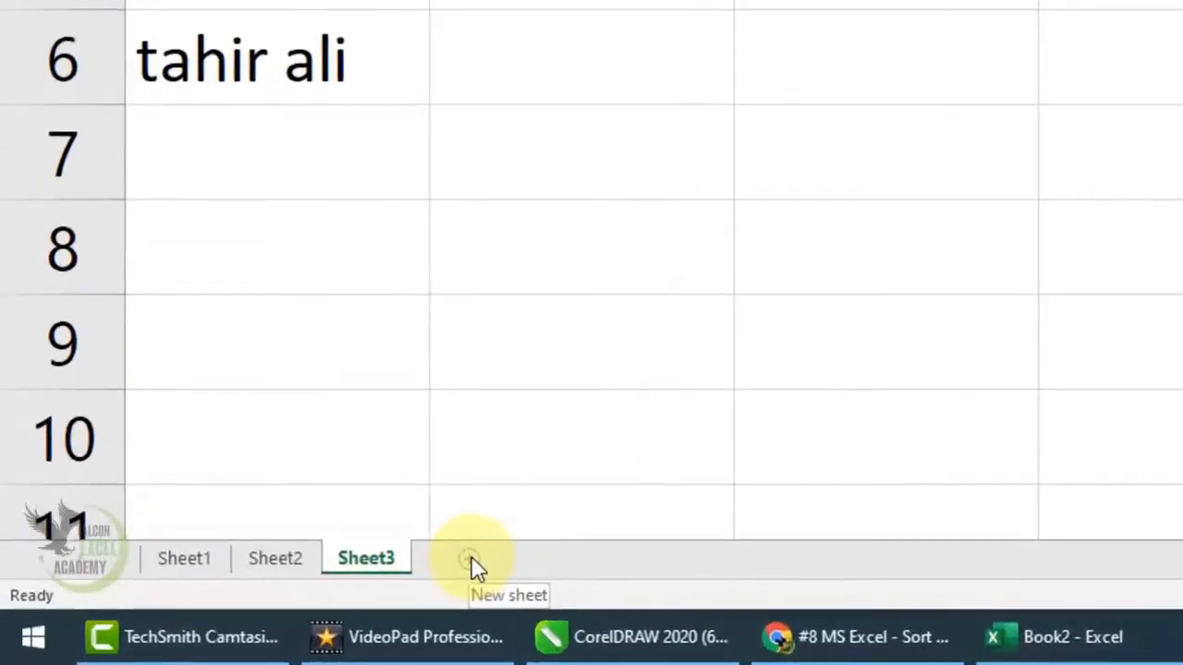
{"action": "left_click", "coordinate": [206, 617]}
{"action": "left_click_drag", "start_coordinate": [1109, 636], "coordinate": [1144, 638]}
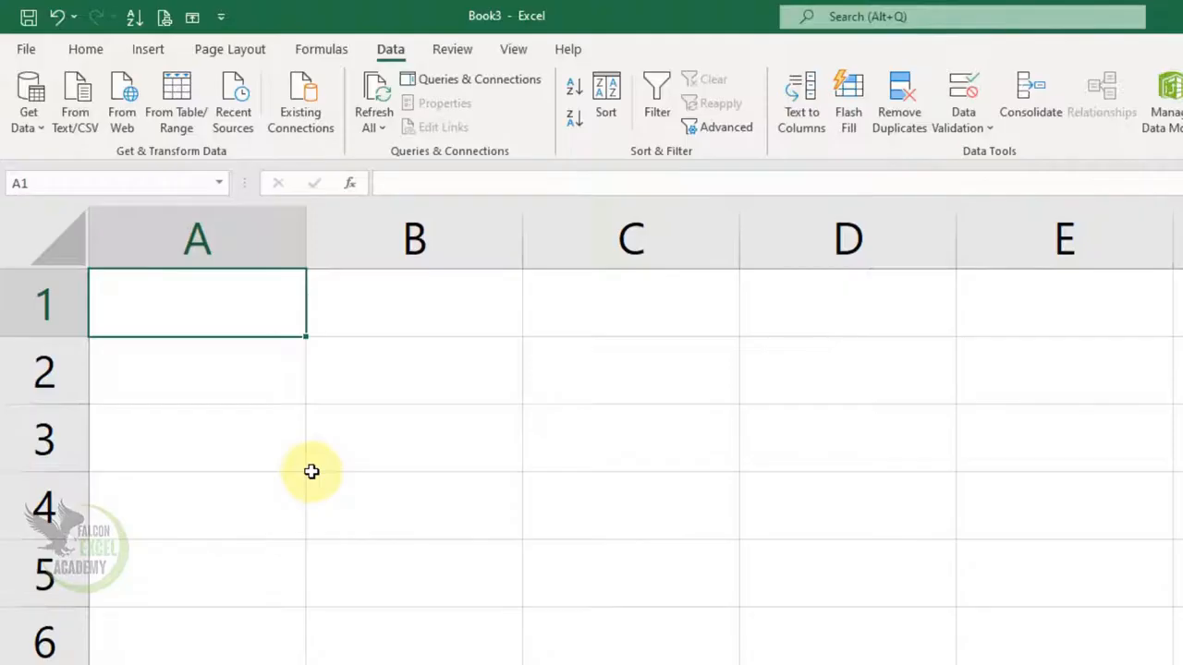
{"action": "type", "text": "Name"}
{"action": "key", "text": "Tab"}
{"action": "type", "text": "Price"}
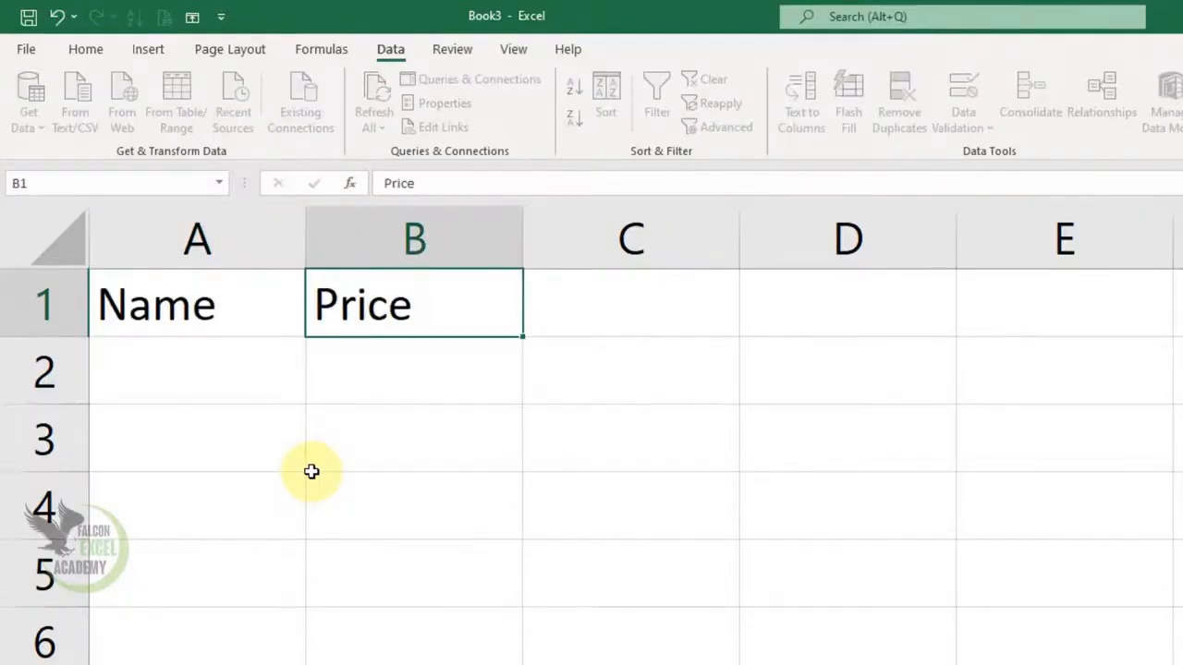
{"action": "key", "text": "Return"}
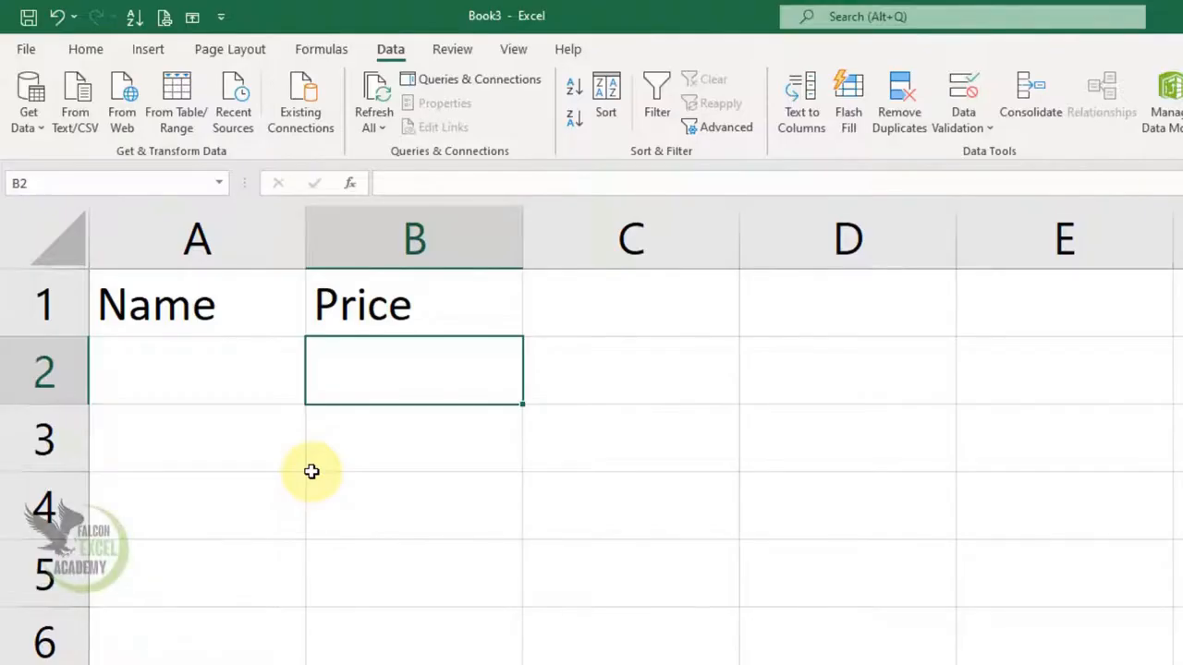
Set up data validation for B2:B10 allowing whole numbers between a minimum of 100 and a maximum of 200.
{"action": "left_click_drag", "start_coordinate": [440, 377], "coordinate": [297, 607]}
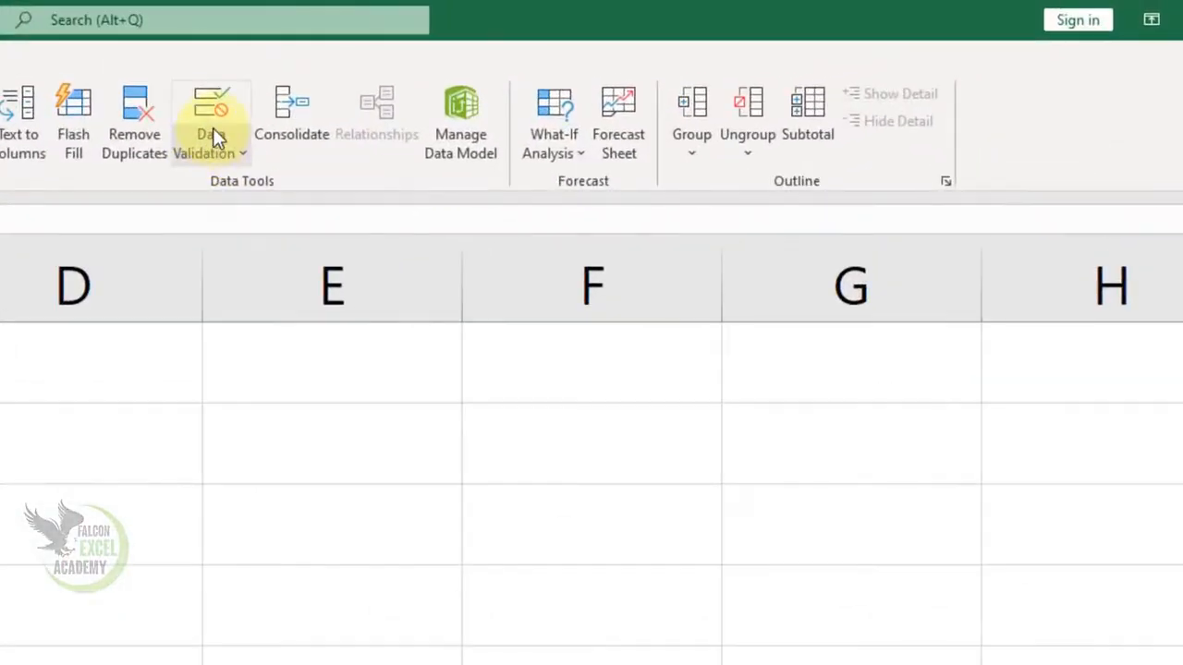
{"action": "left_click", "coordinate": [213, 134]}
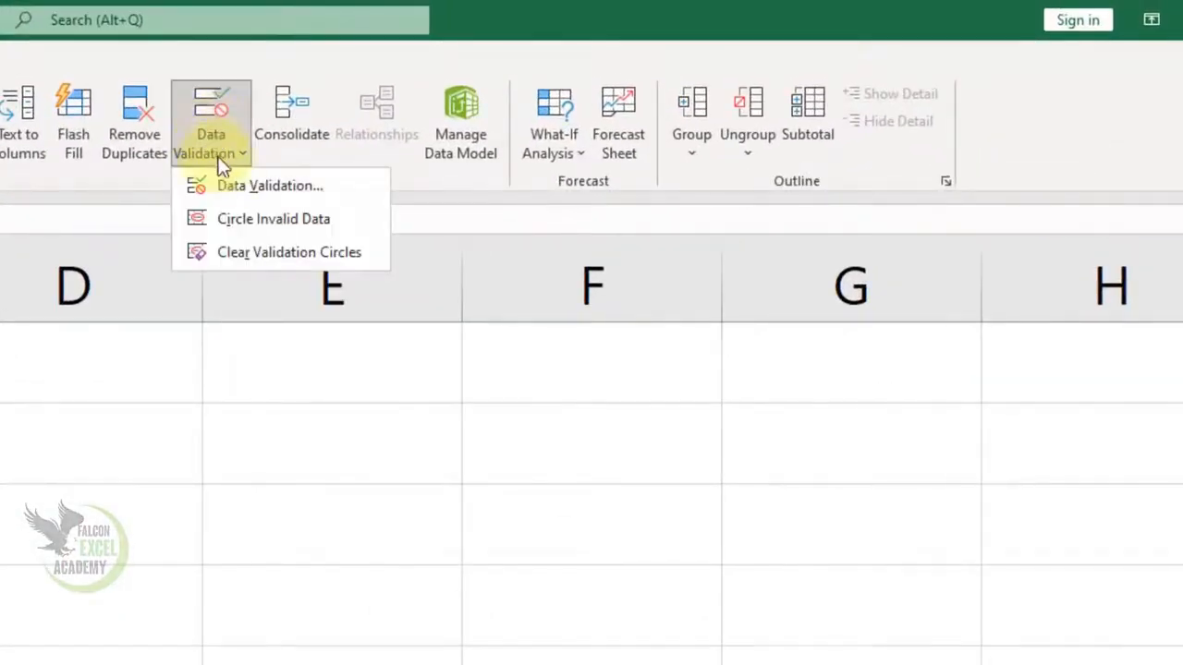
{"action": "left_click", "coordinate": [270, 189]}
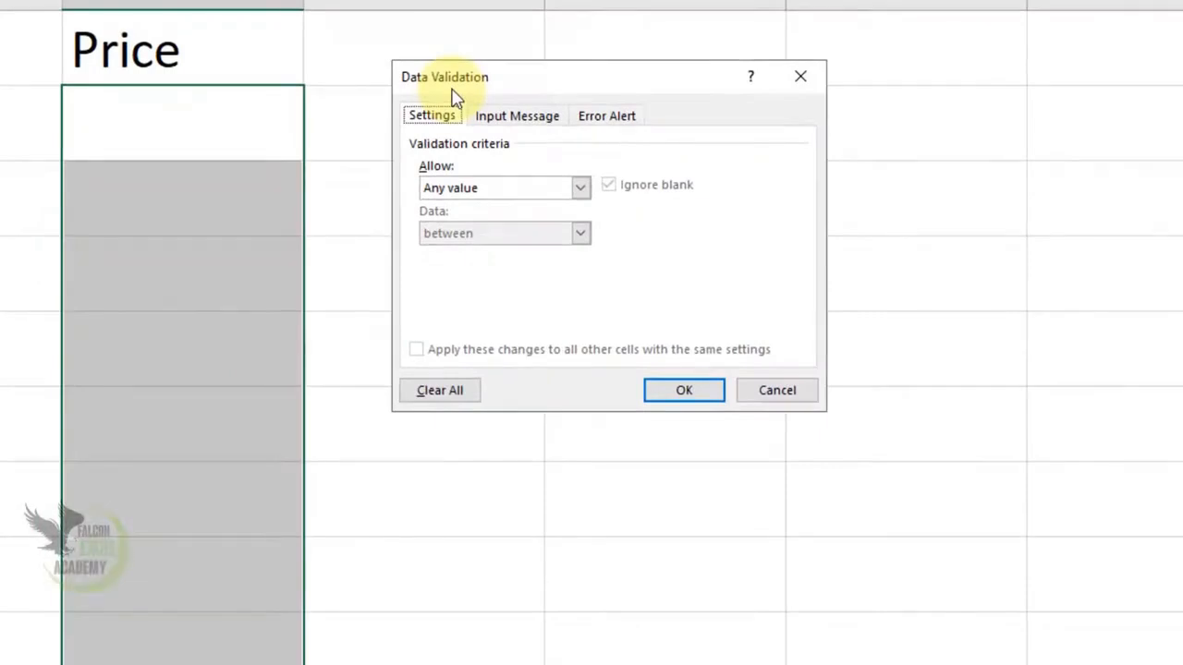
{"action": "left_click", "coordinate": [482, 188]}
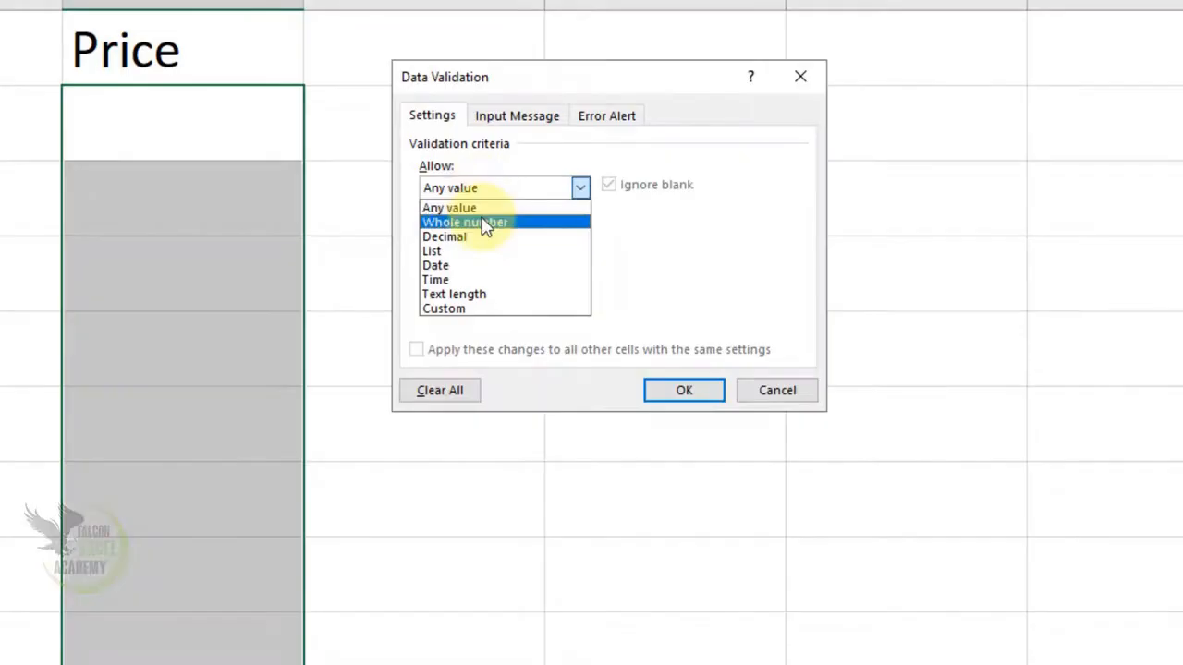
{"action": "left_click", "coordinate": [482, 222]}
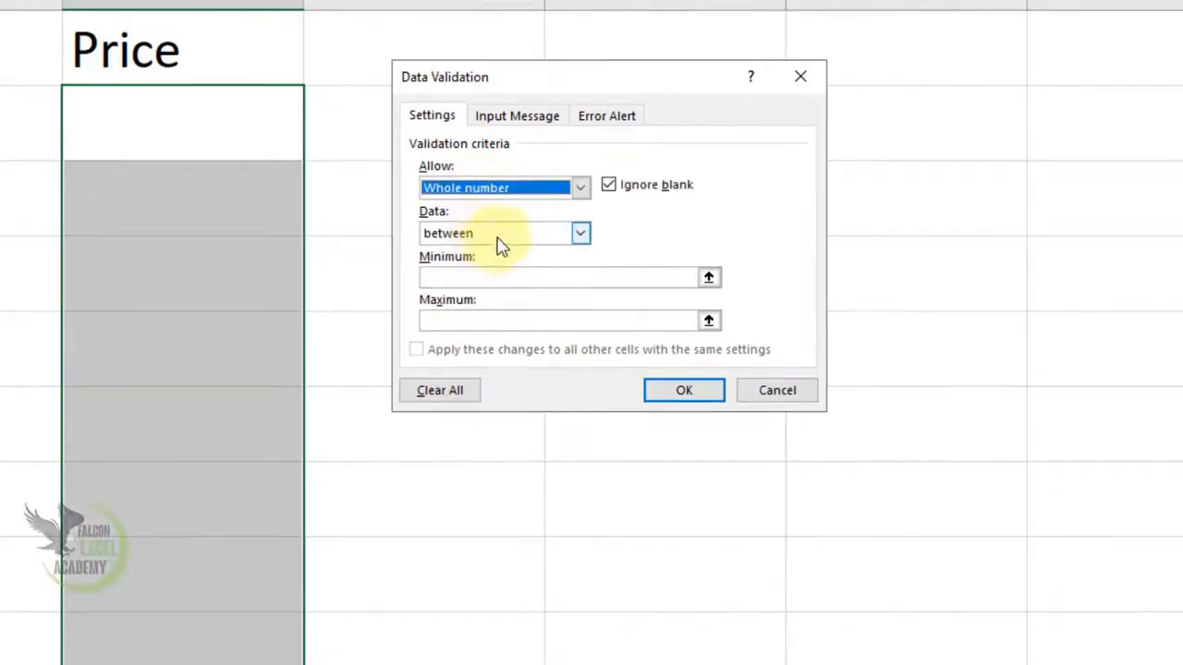
{"action": "left_click", "coordinate": [496, 237]}
{"action": "left_click", "coordinate": [480, 254]}
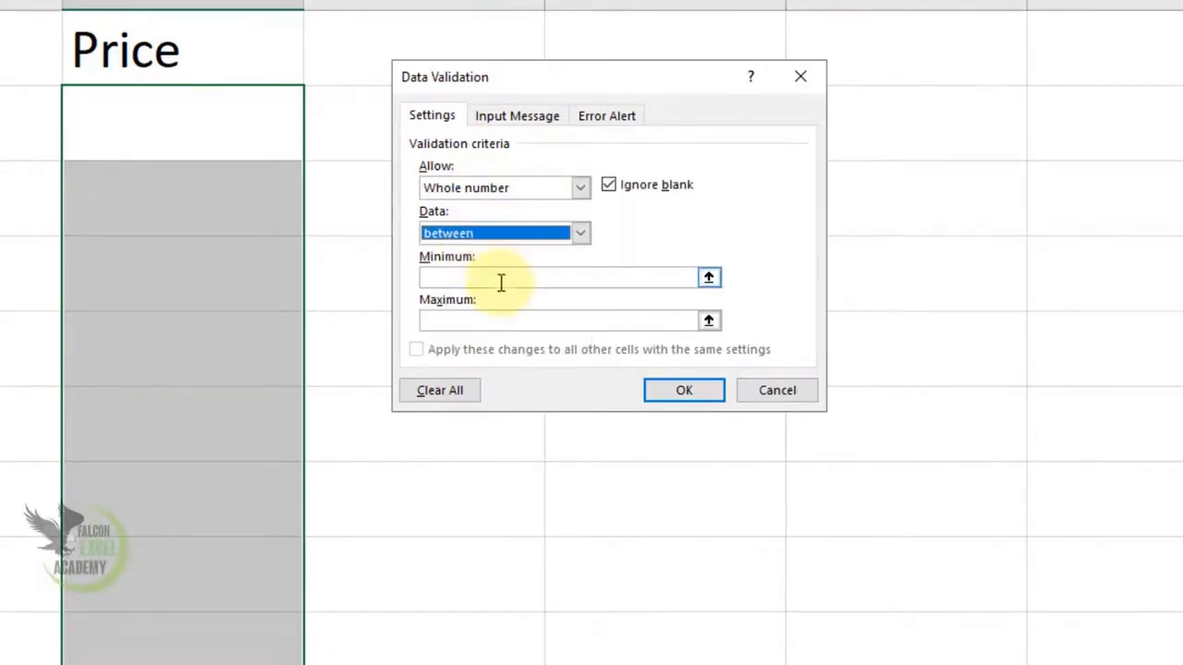
{"action": "left_click", "coordinate": [500, 280]}
{"action": "type", "text": "100"}
{"action": "key", "text": "Tab"}
{"action": "type", "text": "200"}
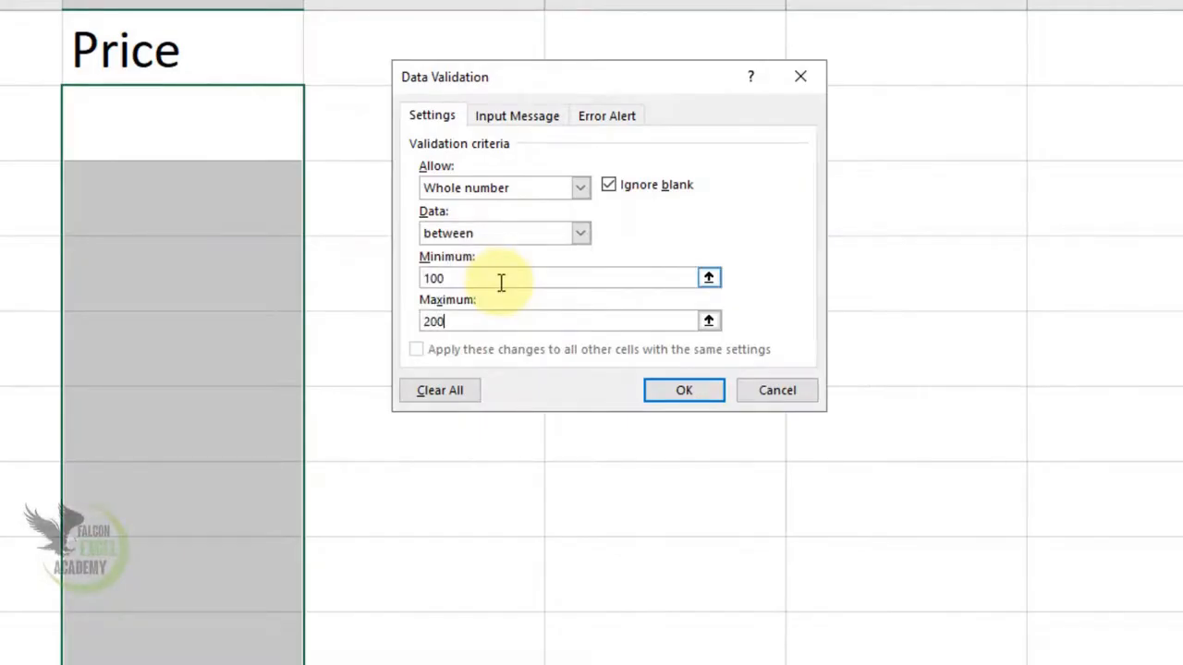
Check the validation's error alert settings, keep the Stop style, and apply the rule to the Price cells.
{"action": "left_click", "coordinate": [617, 121]}
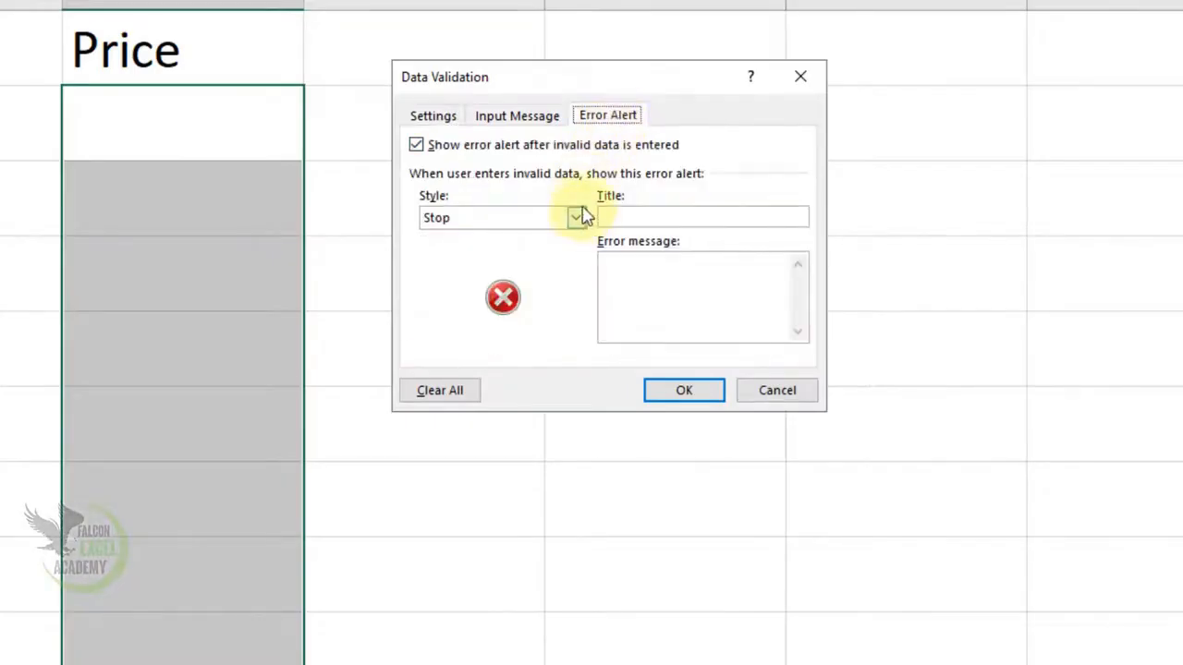
{"action": "left_click", "coordinate": [449, 116]}
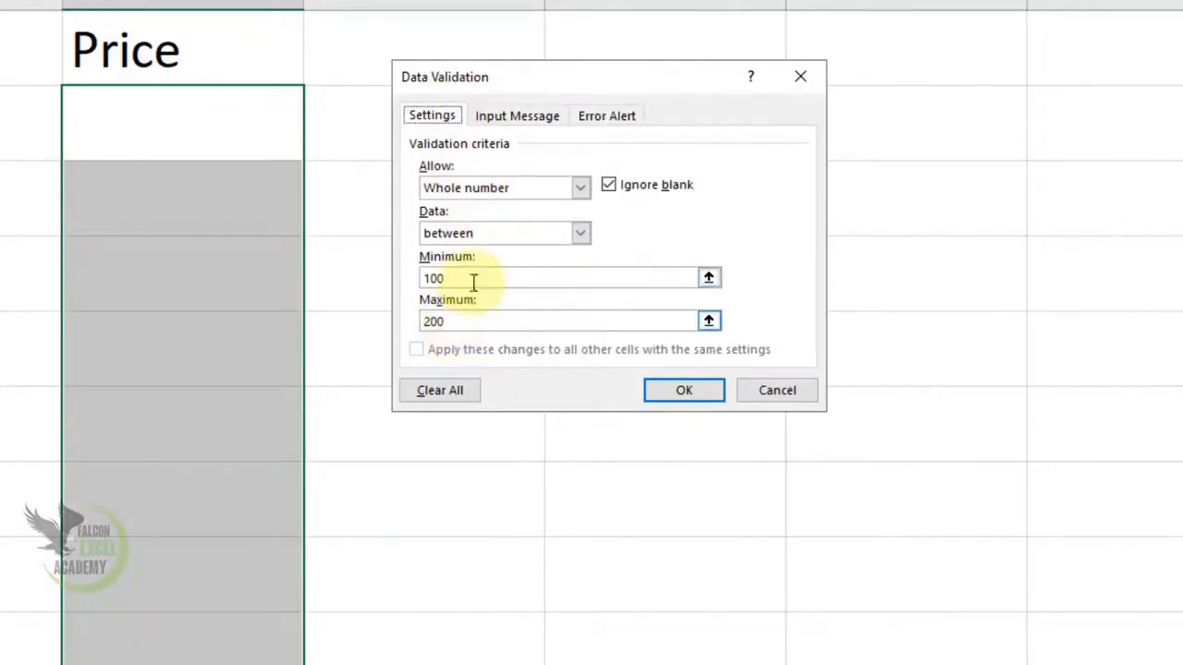
{"action": "left_click", "coordinate": [603, 118]}
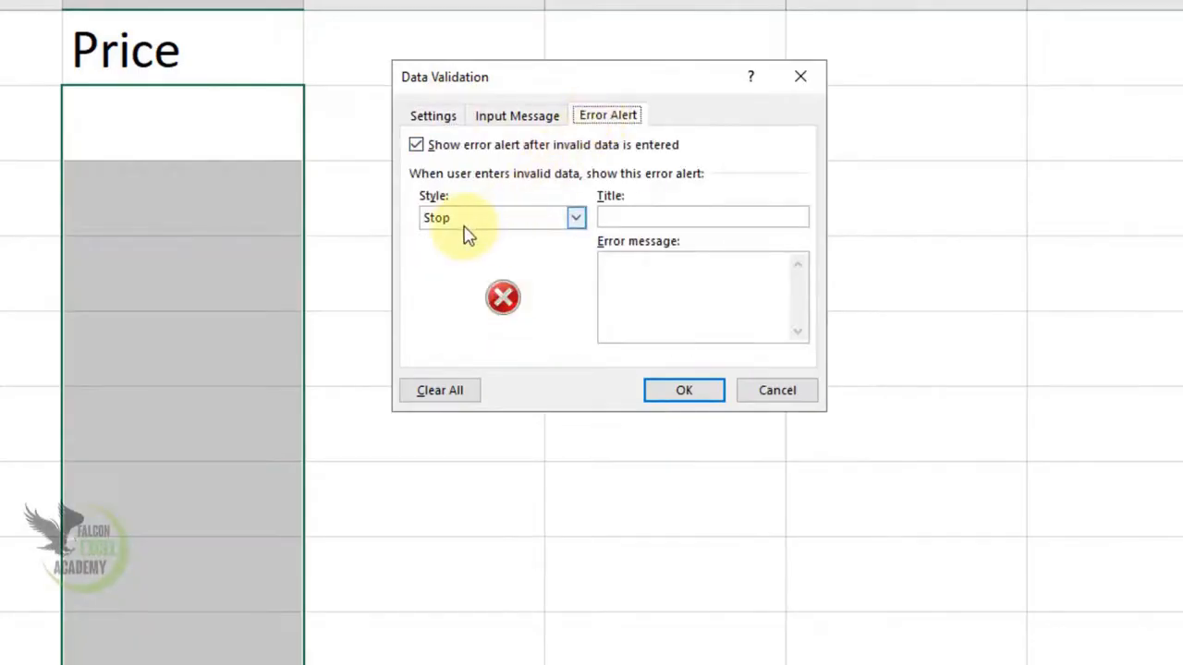
{"action": "left_click", "coordinate": [684, 392]}
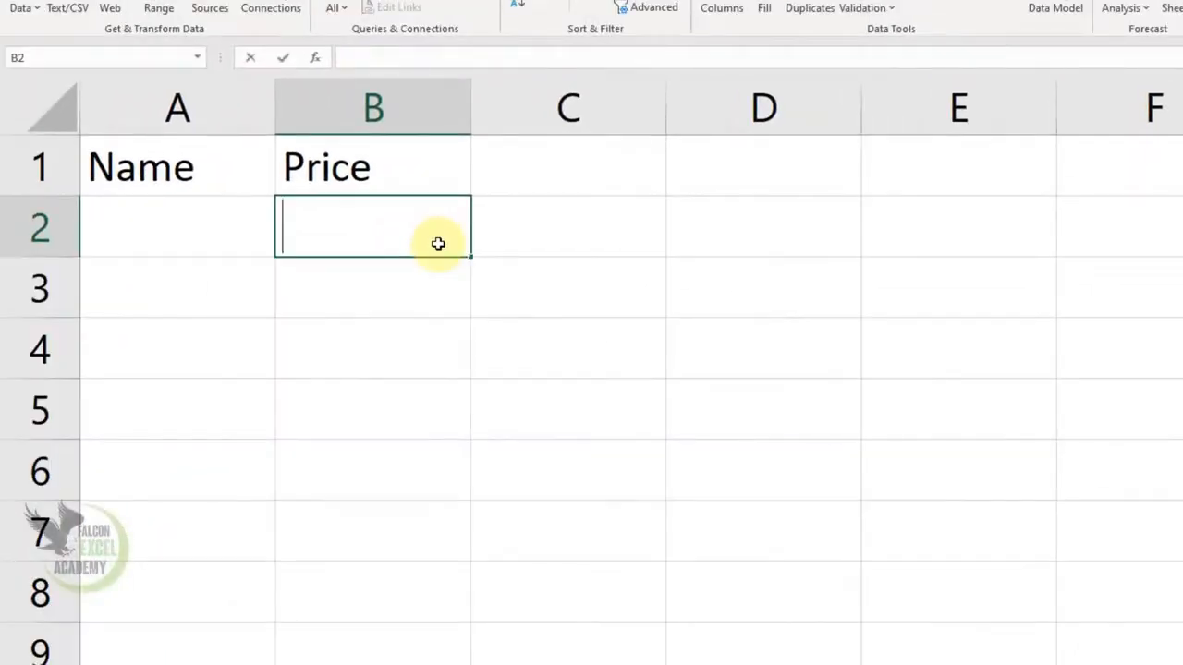
Enter the prices 100, 101, 150, 199 and 200 in cells B2 to B6.
{"action": "type", "text": "100"}
{"action": "key", "text": "Return"}
{"action": "type", "text": "101"}
{"action": "key", "text": "Return"}
{"action": "type", "text": "150"}
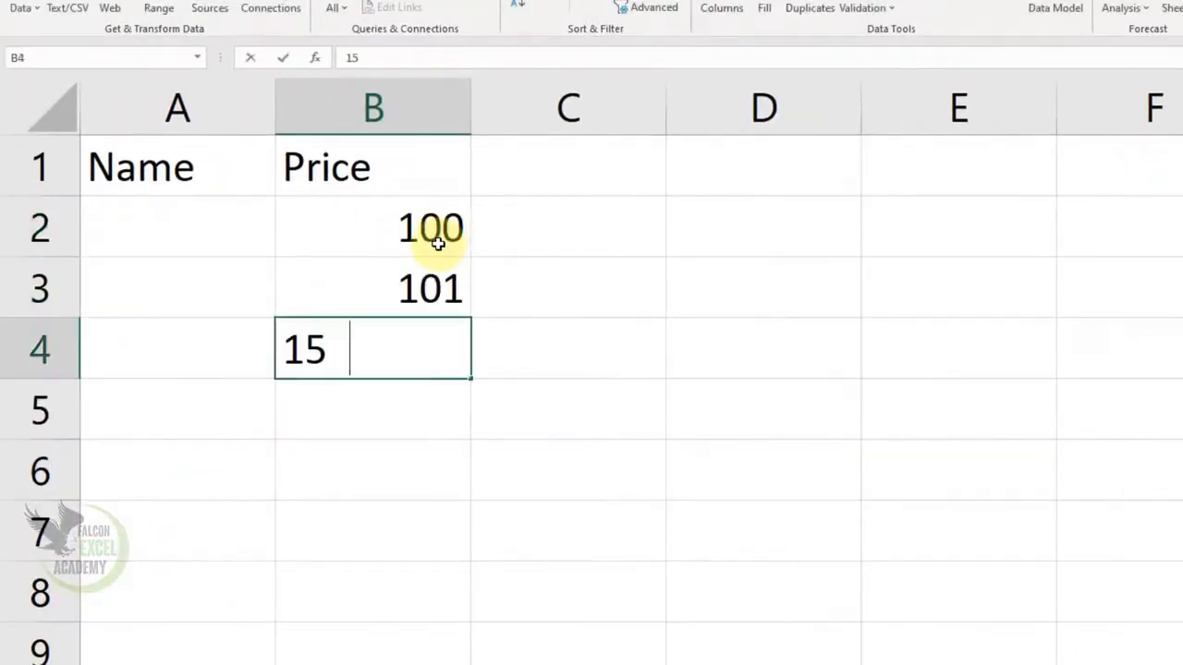
{"action": "key", "text": "Return"}
{"action": "type", "text": "199"}
{"action": "key", "text": "Return"}
{"action": "type", "text": "200"}
{"action": "key", "text": "Return"}
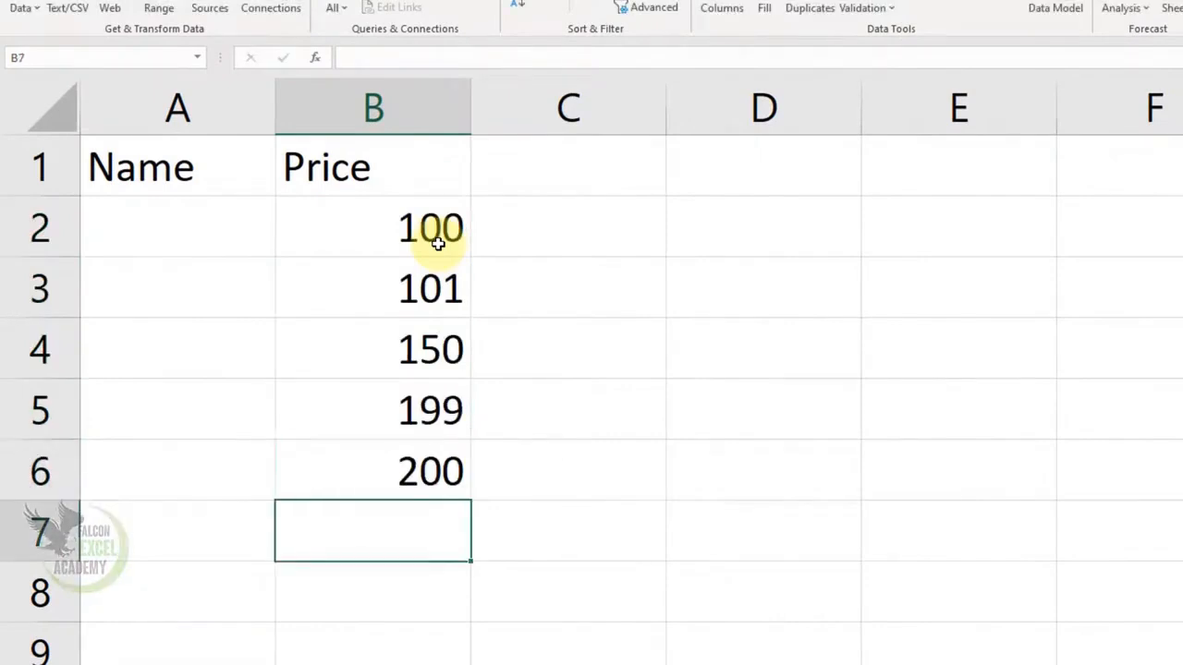
Test the validation rule by trying 201 in B7, and enter 100 in that cell instead.
{"action": "type", "text": "202"}
{"action": "key", "text": "BackSpace"}
{"action": "type", "text": "1"}
{"action": "key", "text": "Return"}
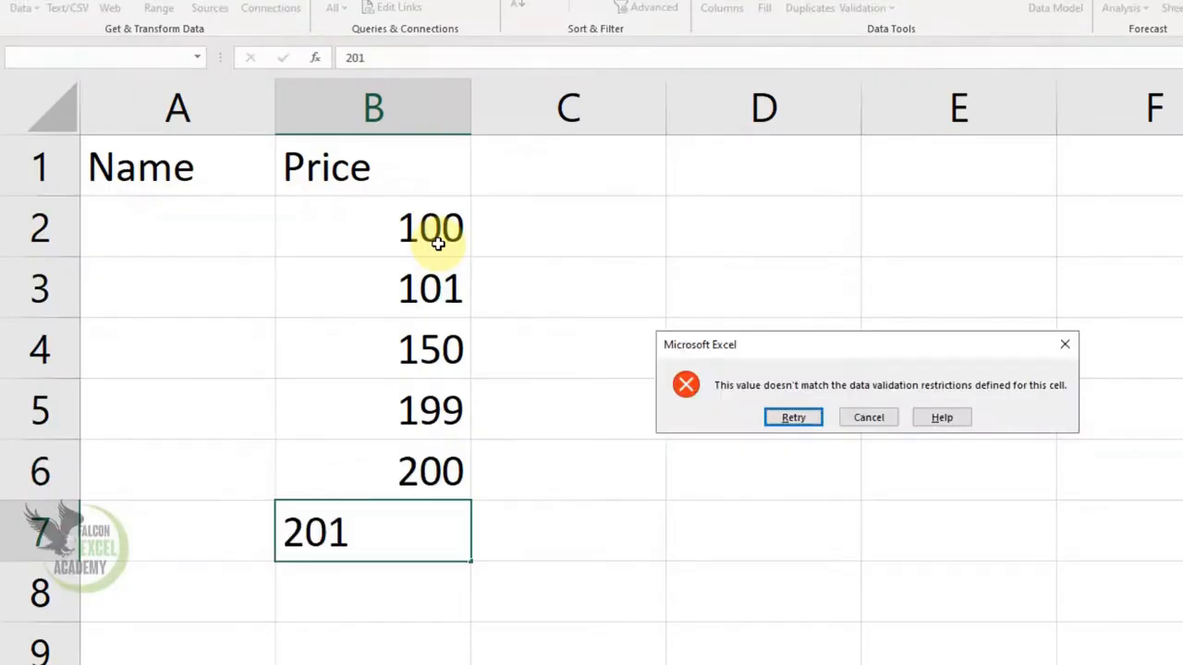
{"action": "left_click", "coordinate": [873, 417]}
{"action": "type", "text": "100"}
{"action": "key", "text": "Return"}
Try the out-of-range prices 99.99, 85 and 4500 in B8, cancelling each entry.
{"action": "type", "text": "99.99"}
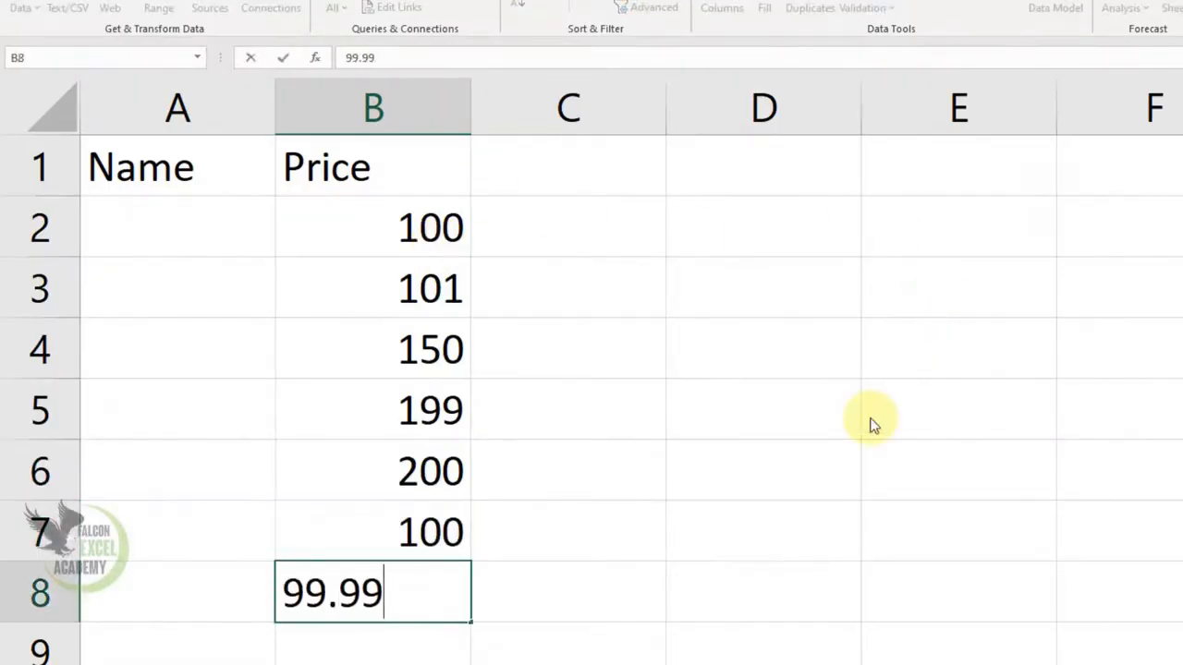
{"action": "key", "text": "Return"}
{"action": "left_click", "coordinate": [871, 420]}
{"action": "type", "text": "85"}
{"action": "key", "text": "Return"}
{"action": "left_click", "coordinate": [872, 421]}
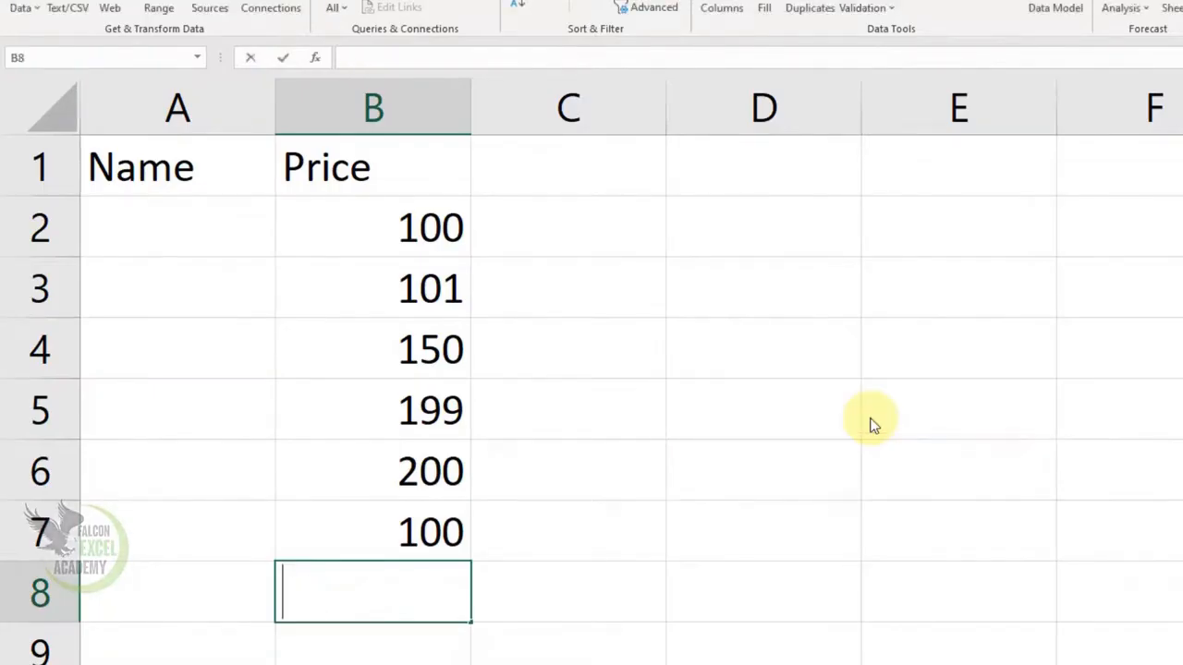
{"action": "type", "text": "4500"}
{"action": "key", "text": "Return"}
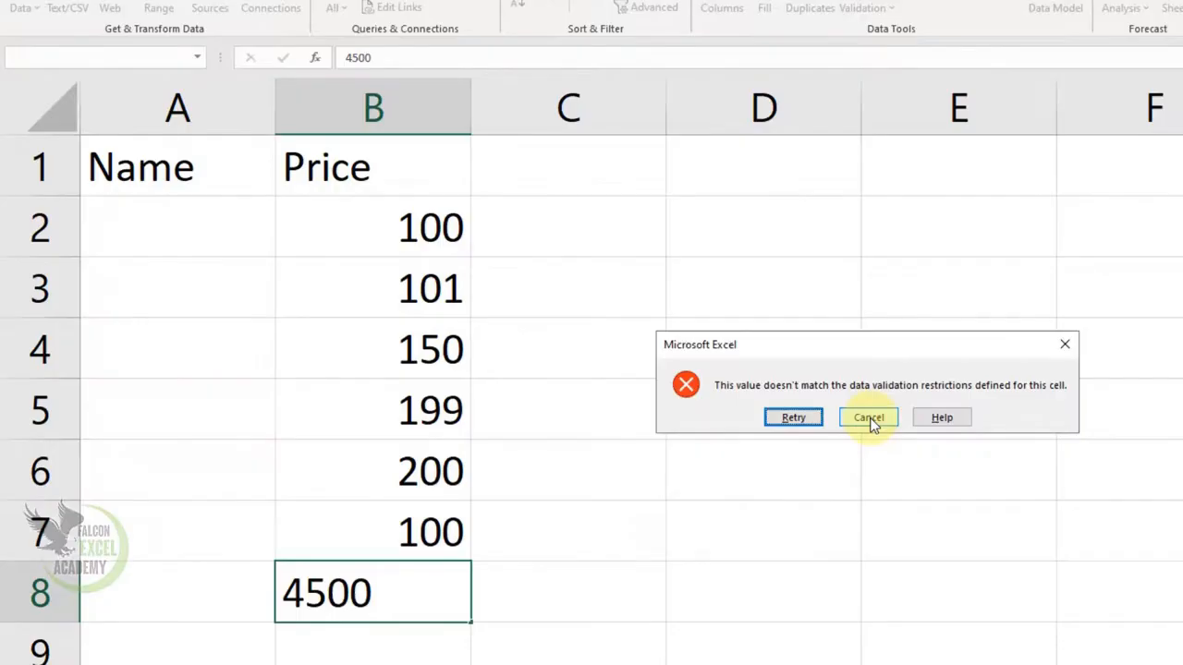
{"action": "left_click", "coordinate": [868, 418]}
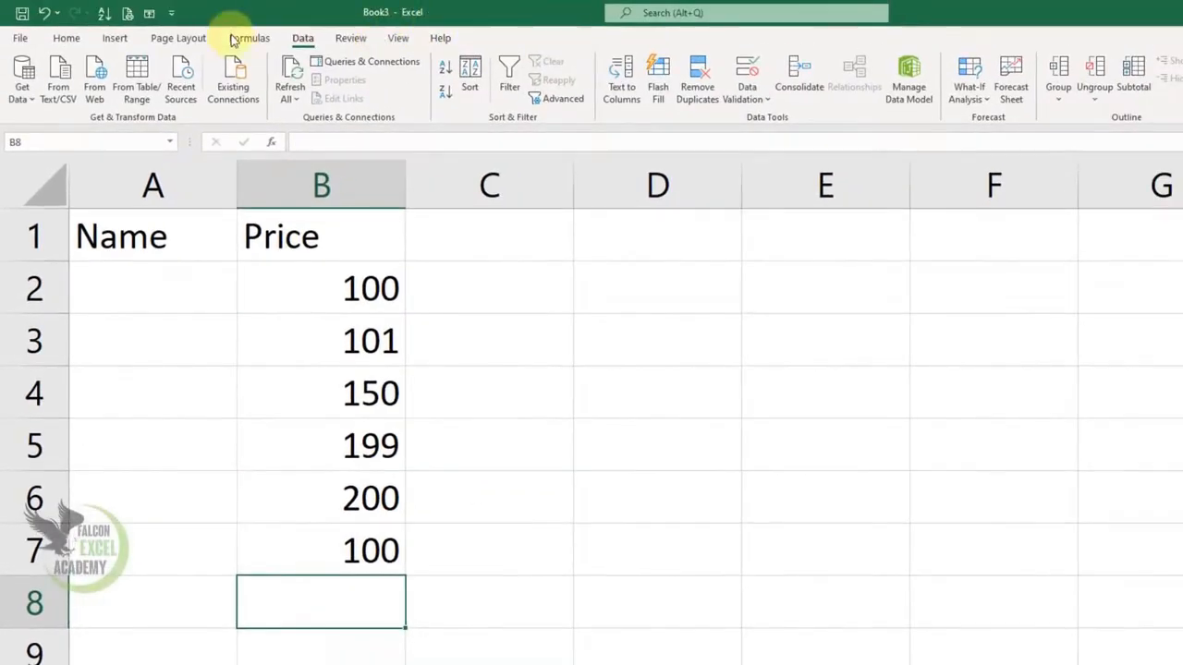
Select all cells that have data validation on the sheet and clear all their validation settings.
{"action": "left_click", "coordinate": [57, 38]}
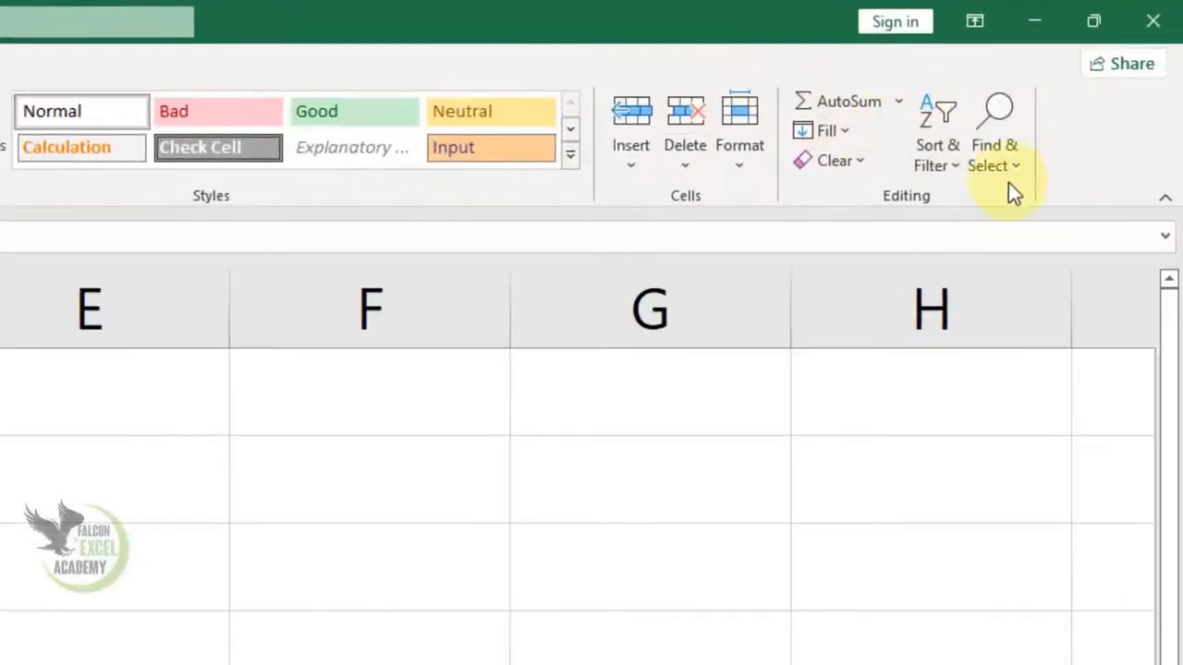
{"action": "left_click", "coordinate": [1015, 169]}
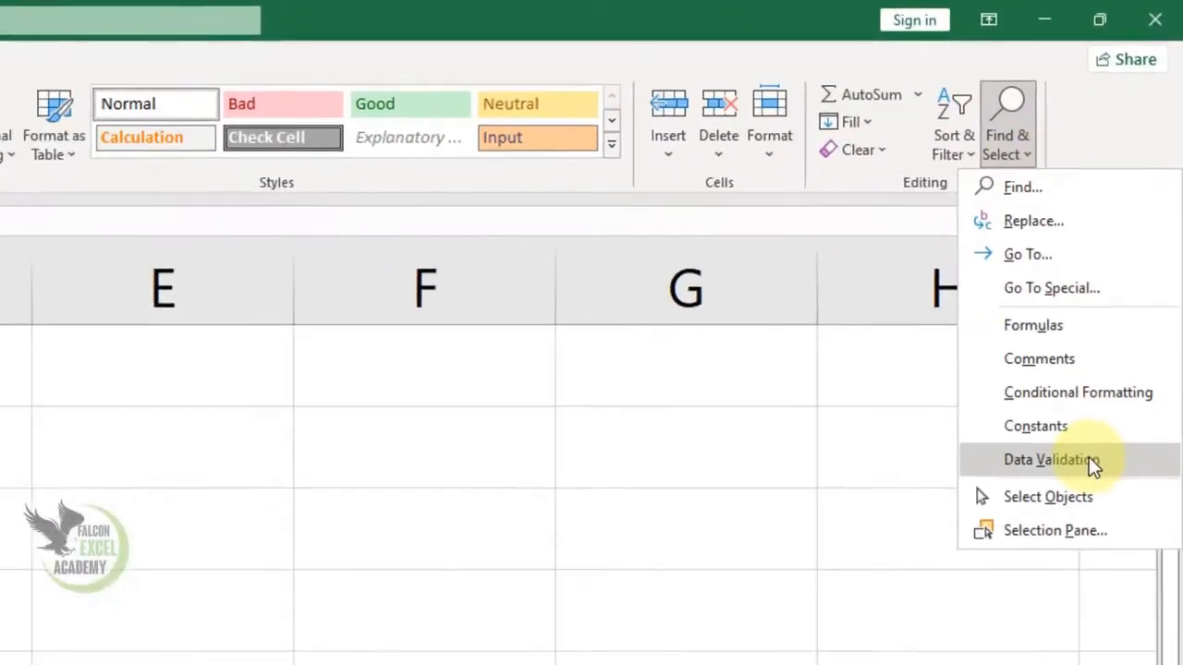
{"action": "left_click", "coordinate": [1048, 459]}
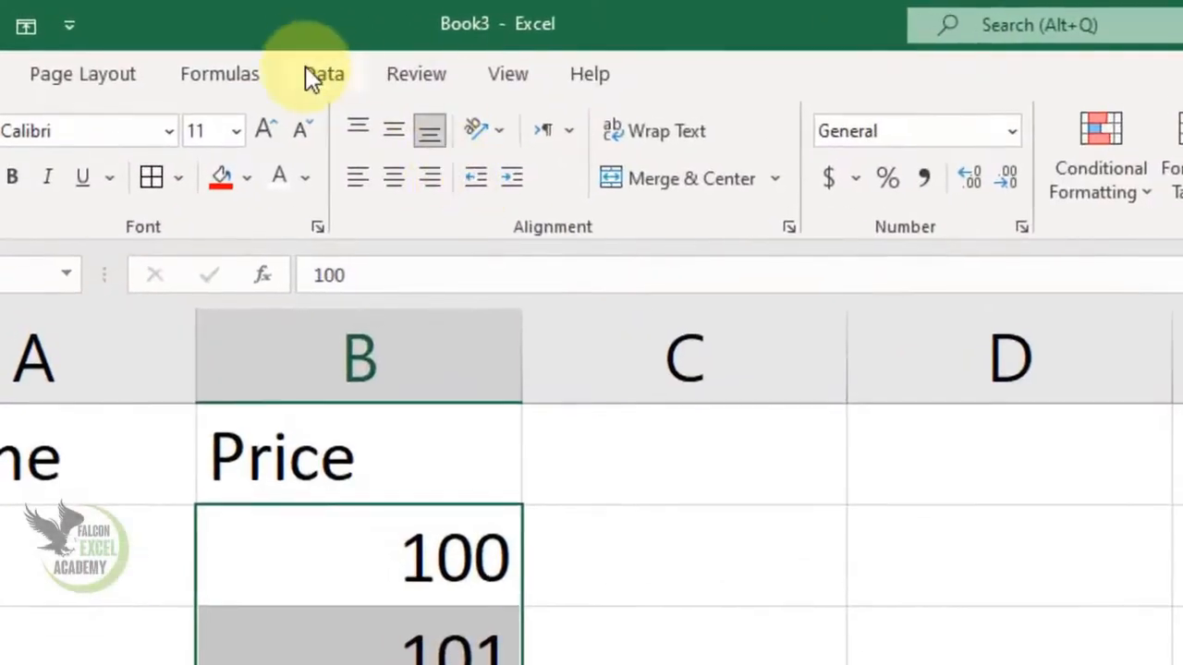
{"action": "left_click", "coordinate": [314, 76]}
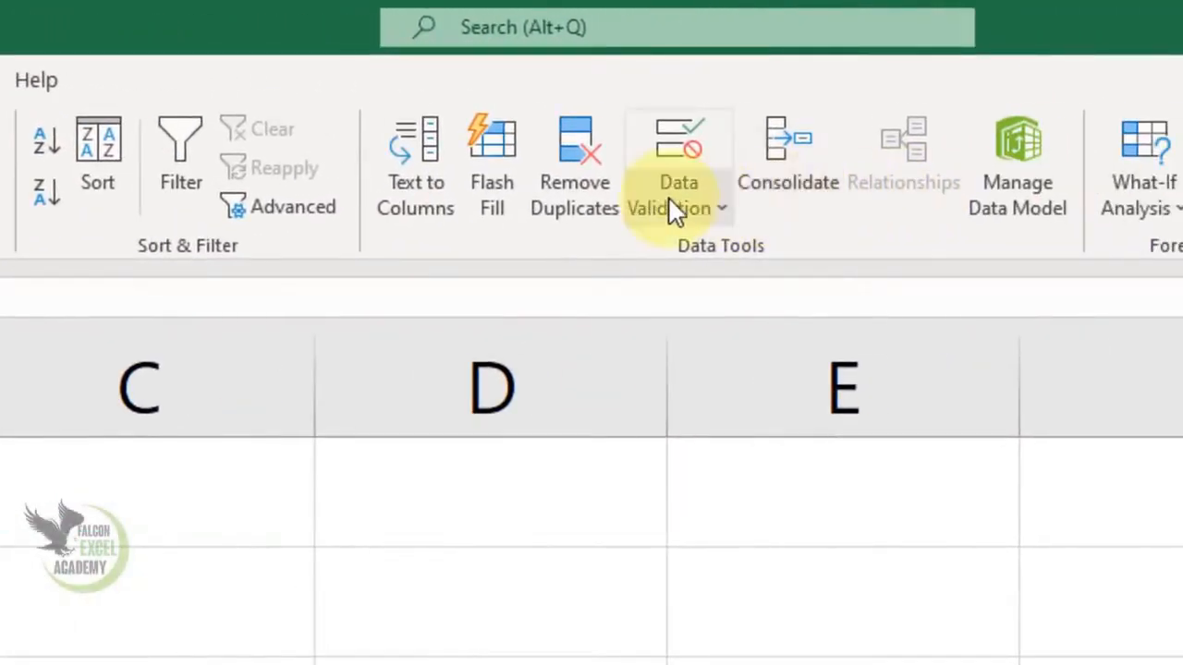
{"action": "left_click", "coordinate": [677, 209]}
{"action": "left_click", "coordinate": [730, 250]}
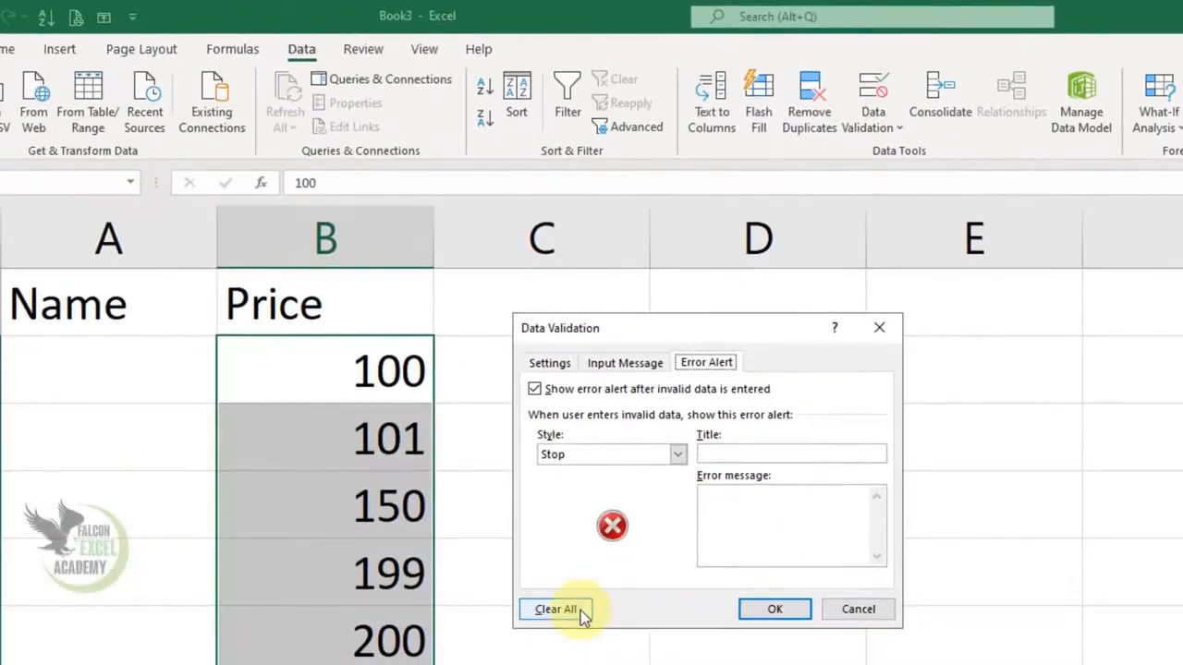
{"action": "left_click", "coordinate": [581, 610]}
{"action": "left_click", "coordinate": [775, 609]}
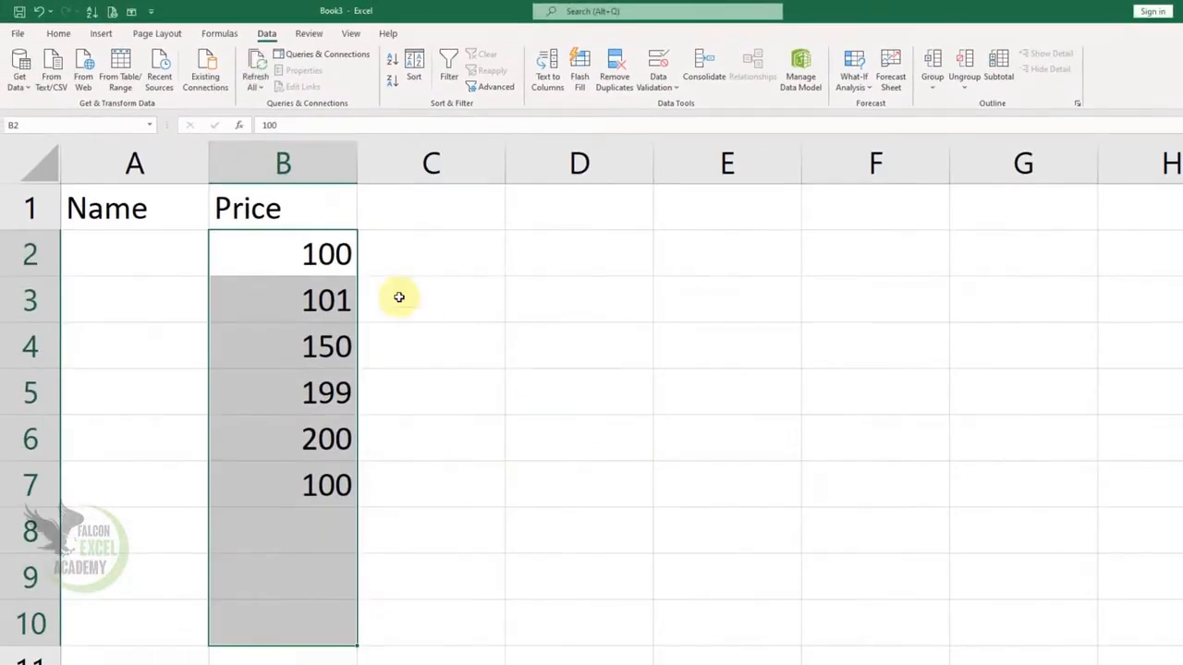
Enter the prices 2500, 1500, 2500, 5000, 300, 20000 and 20 in cells B2 to B8.
{"action": "left_click", "coordinate": [338, 251]}
{"action": "type", "text": "25"}
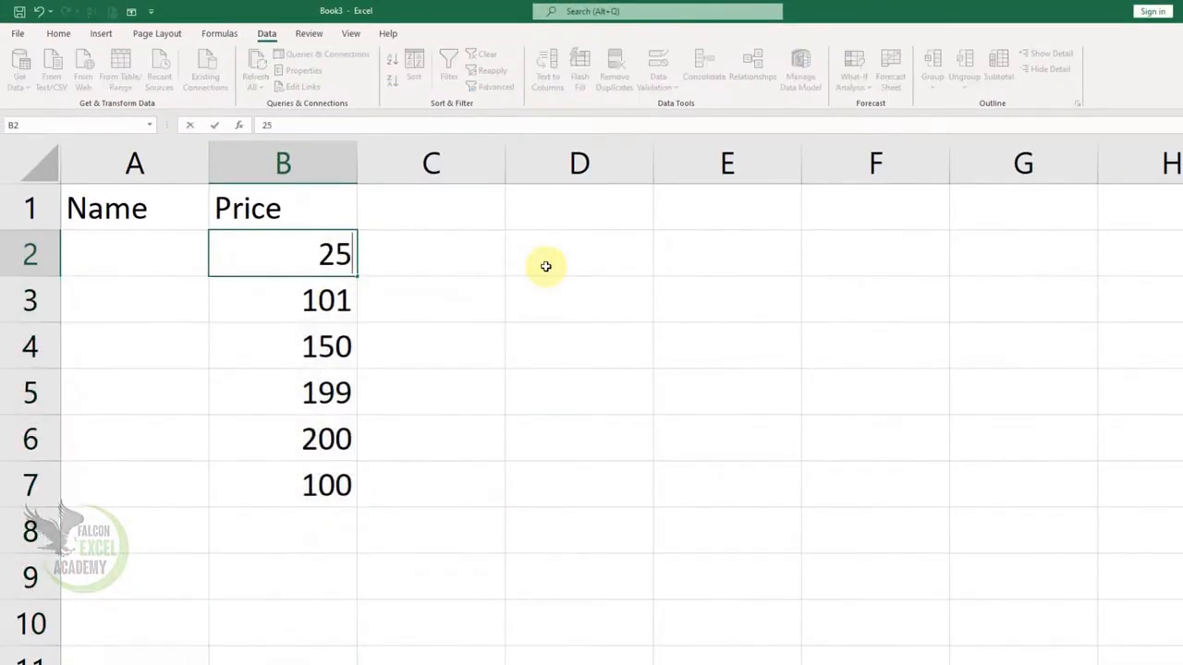
{"action": "type", "text": "00"}
{"action": "key", "text": "Return"}
{"action": "type", "text": "1500"}
{"action": "key", "text": "Return"}
{"action": "type", "text": "2500"}
{"action": "key", "text": "Return"}
{"action": "type", "text": "5000"}
{"action": "key", "text": "Return"}
{"action": "type", "text": "300"}
{"action": "key", "text": "Return"}
{"action": "type", "text": "200"}
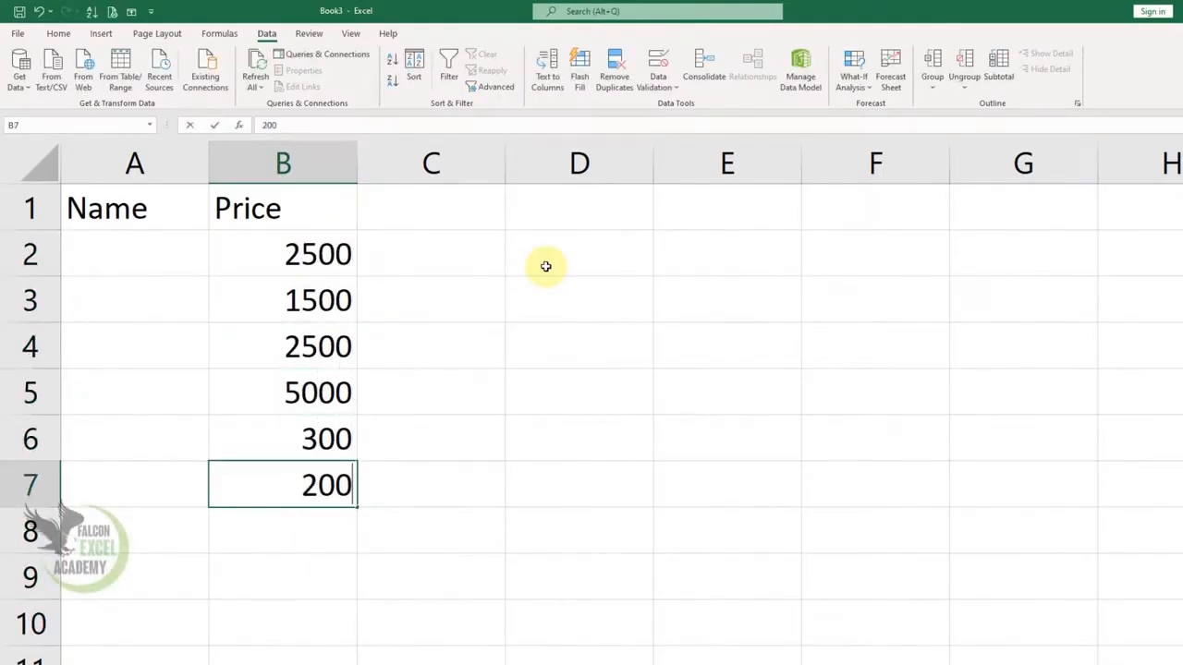
{"action": "type", "text": "00"}
{"action": "key", "text": "Return"}
{"action": "type", "text": "20"}
{"action": "key", "text": "Return"}
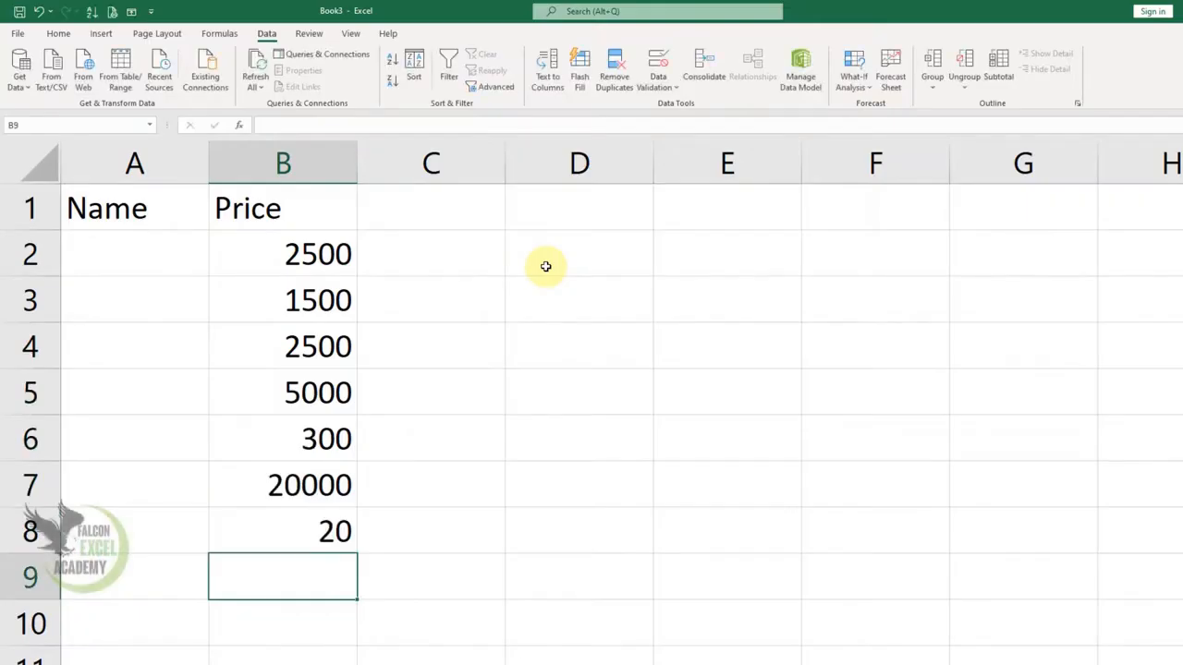